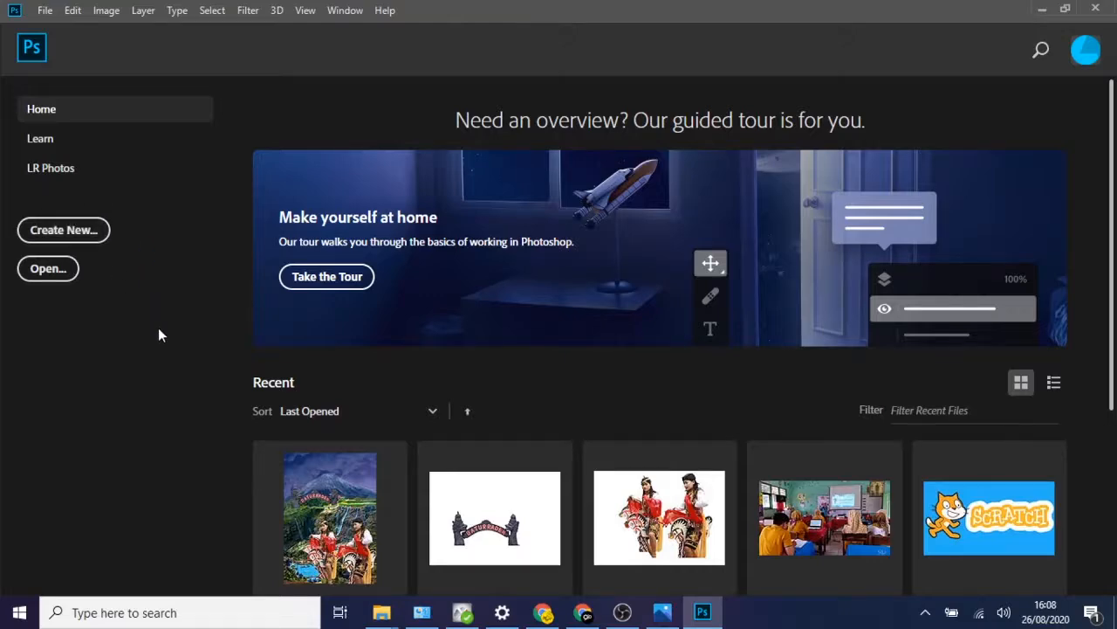
- Create a new portrait A4 document, 210 x 297 mm at 300 pixels/inch, RGB Color, with a white background
key("ctrl+n")
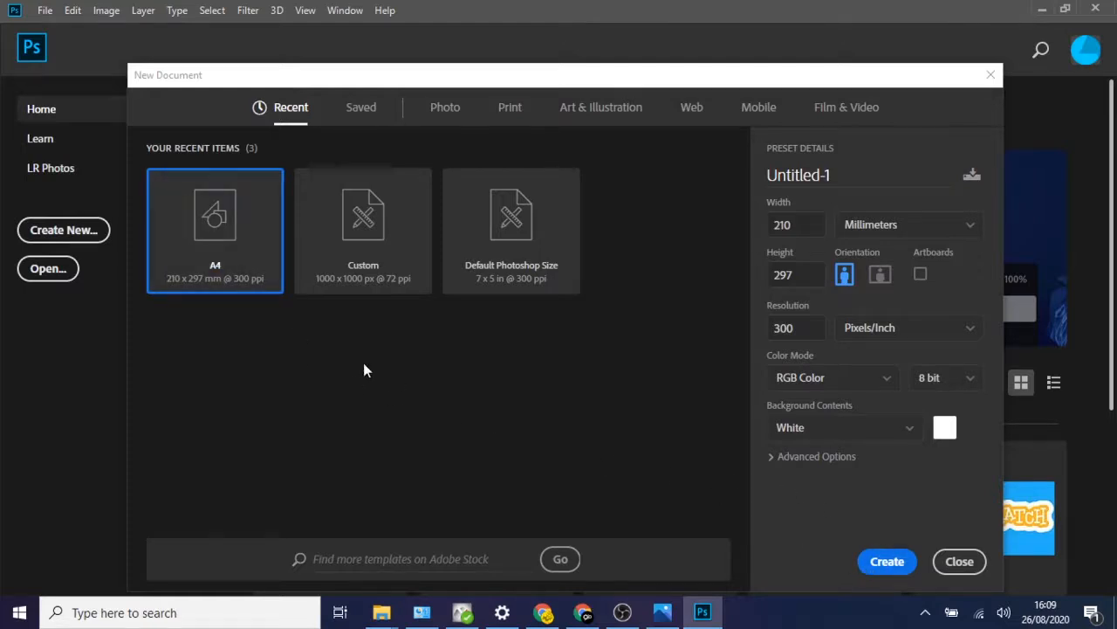
left_click(881, 560)
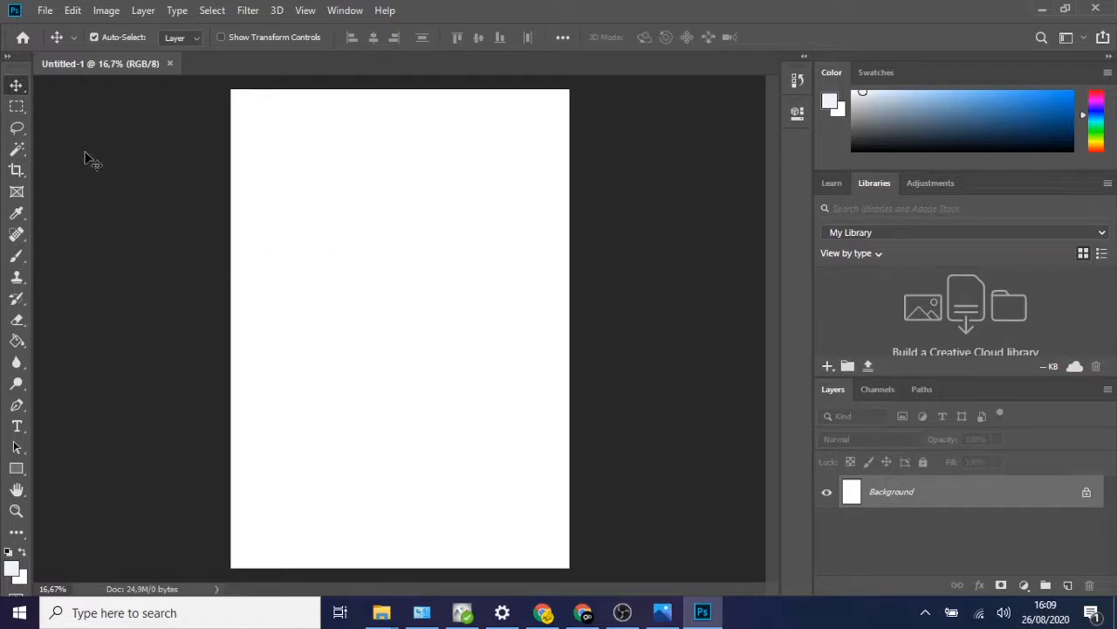
left_click(44, 10)
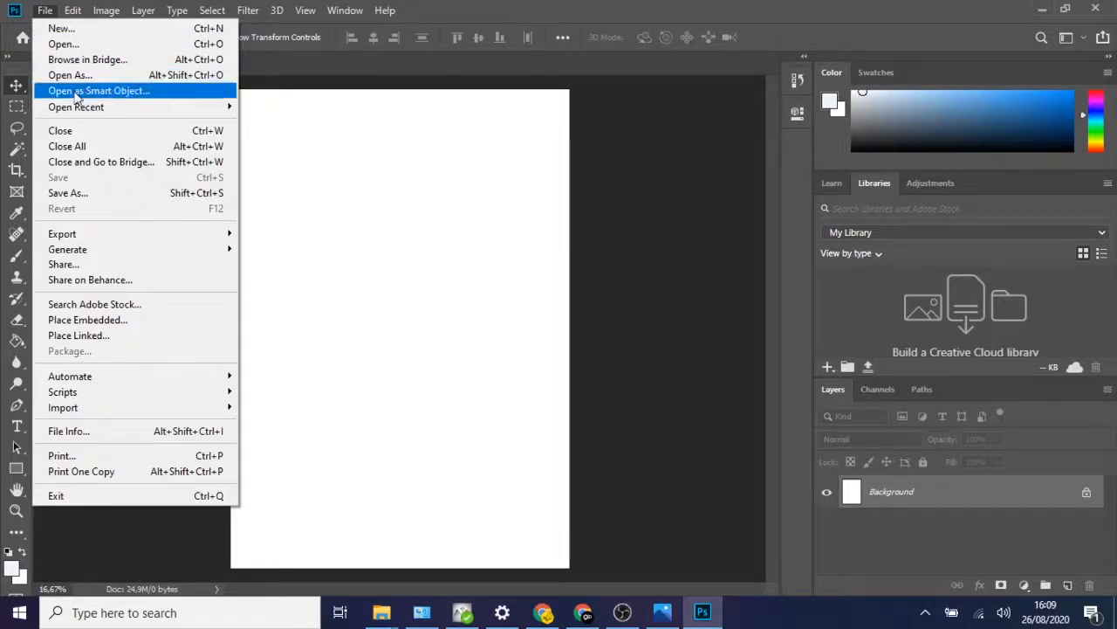
left_click(106, 337)
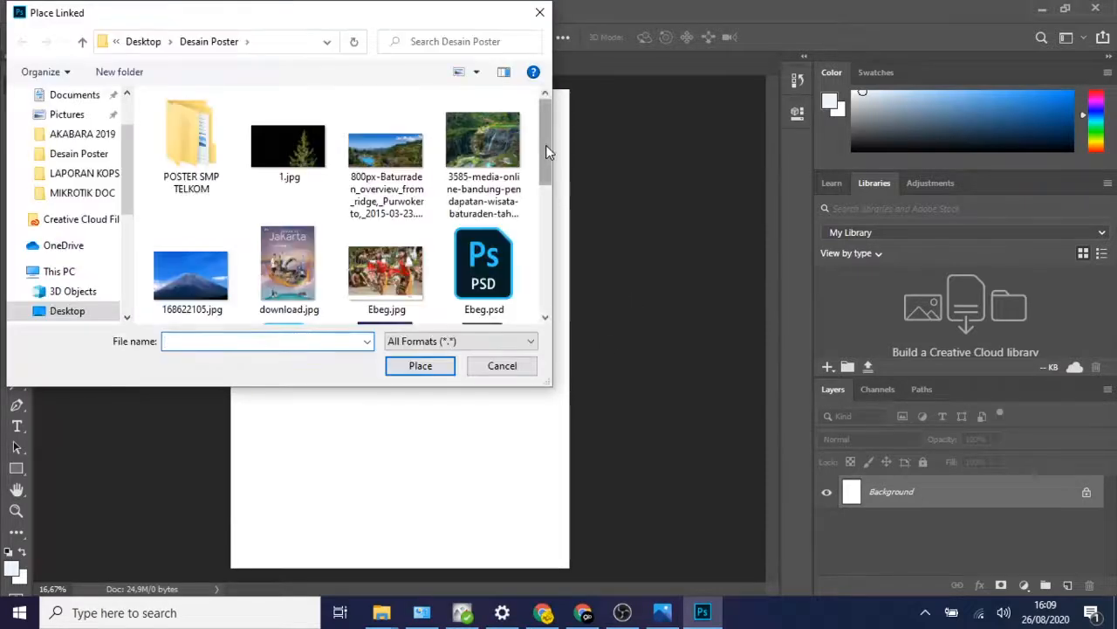
left_click_drag(548, 152, 550, 223)
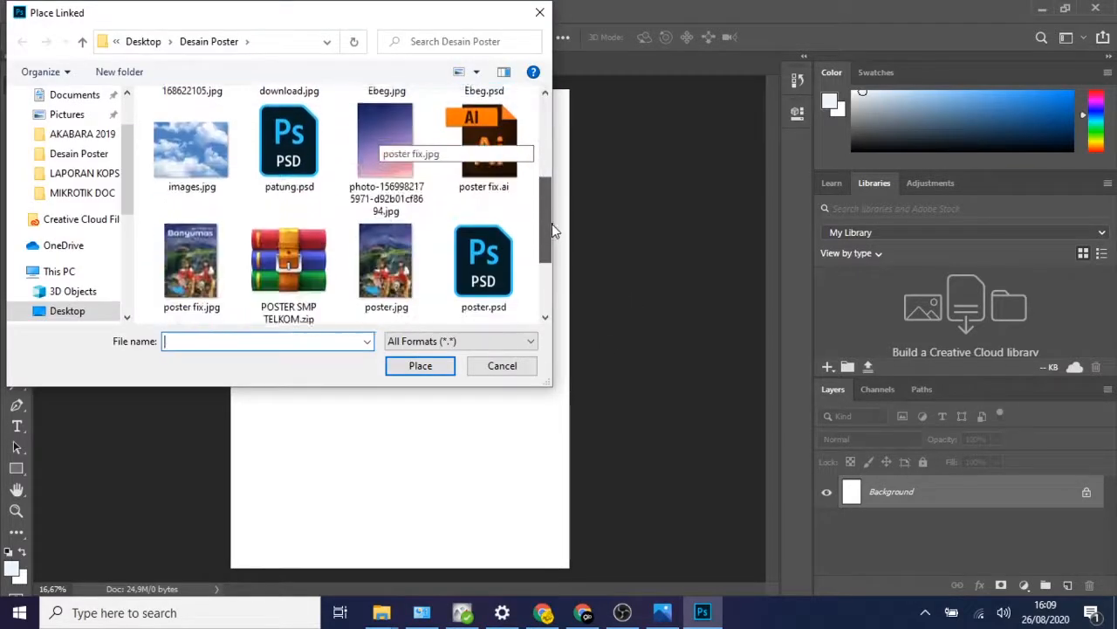
left_click(383, 142)
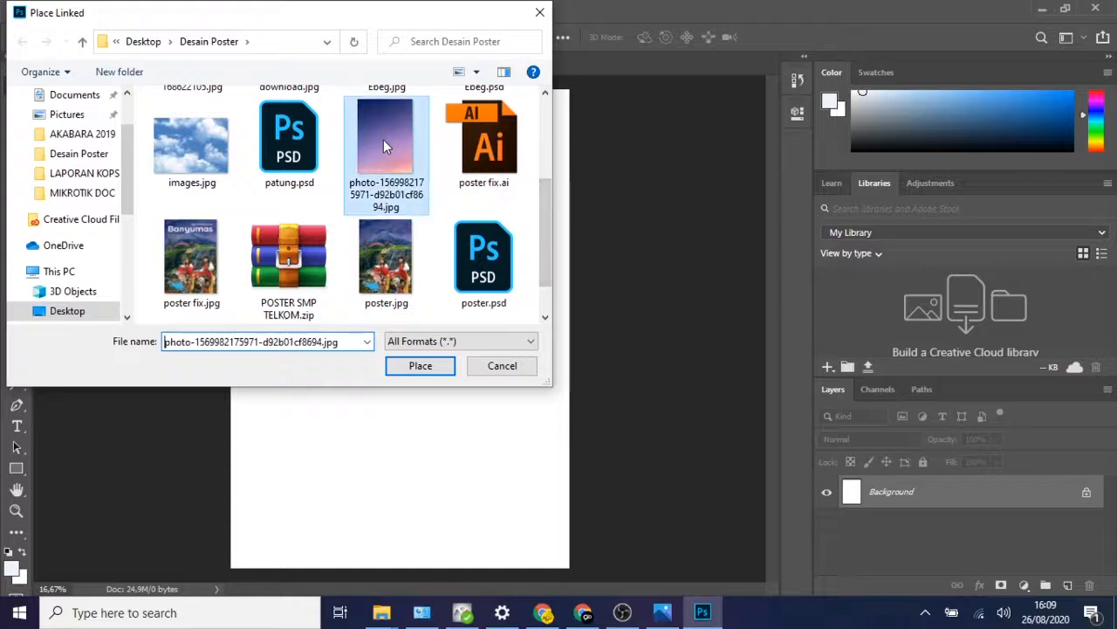
left_click(422, 367)
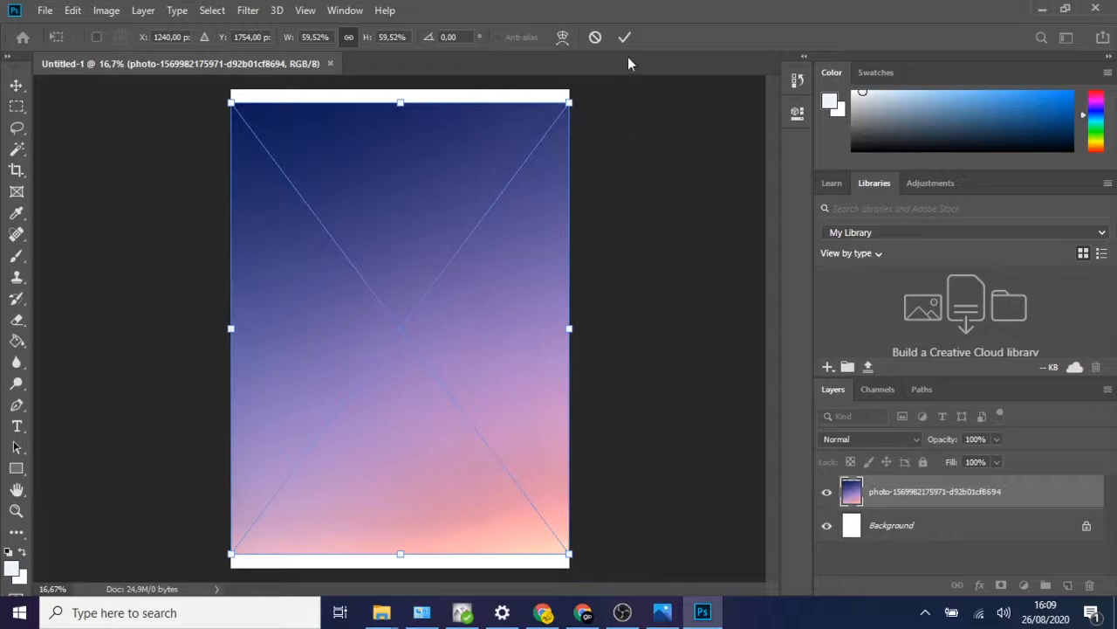
left_click(624, 39)
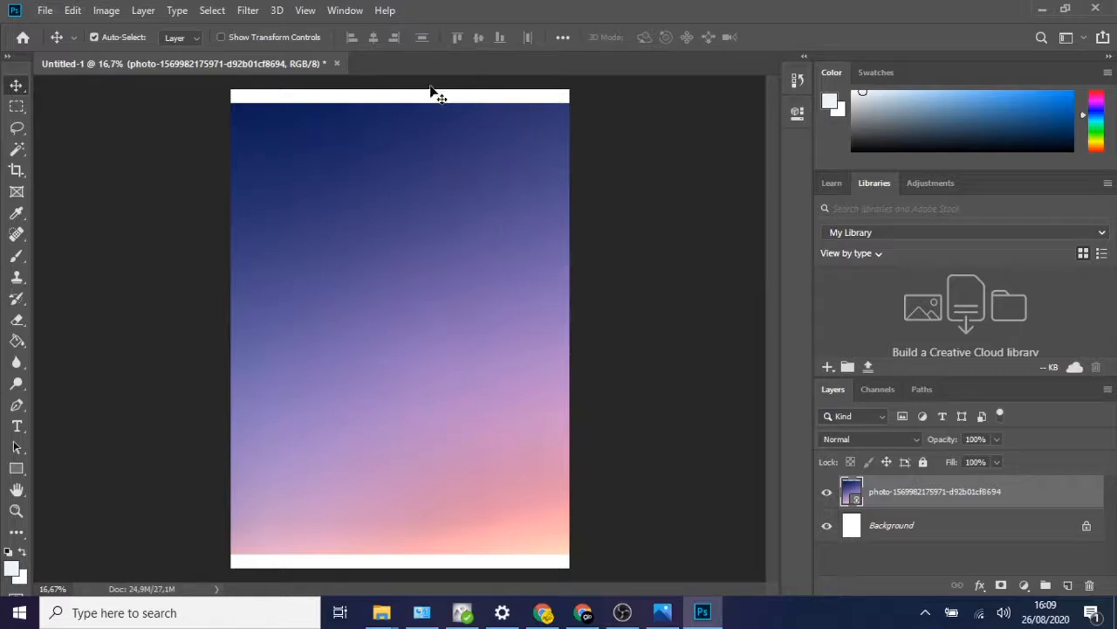
- Scale the gradient sky image up from its centre to about 63% so it covers the full page height
key("ctrl")
key("ctrl+t")
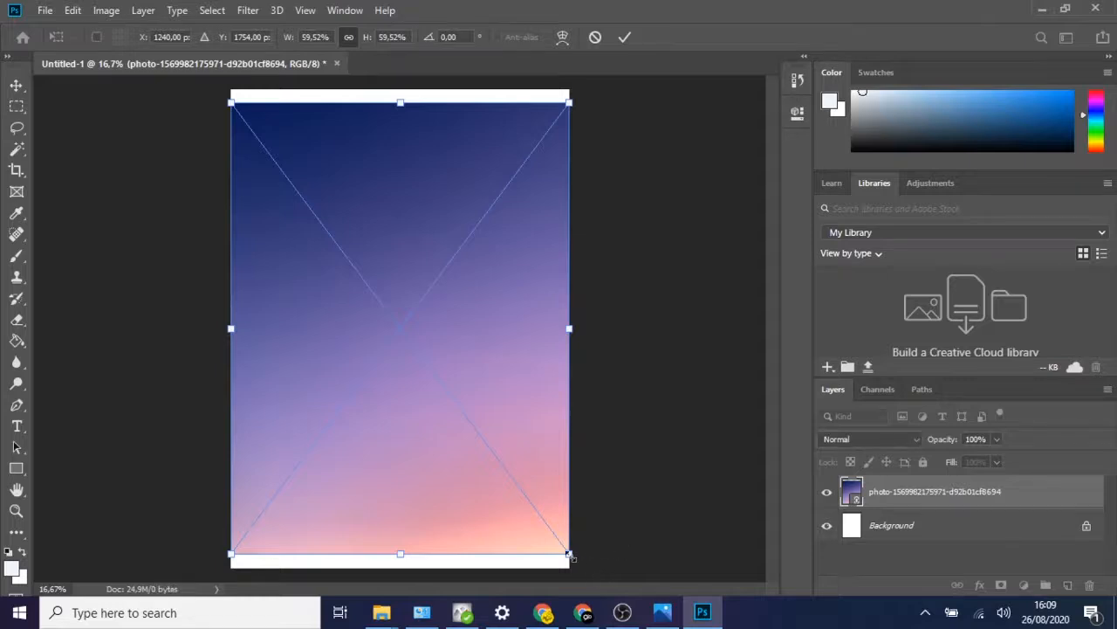
left_click_drag(569, 554, 580, 568)
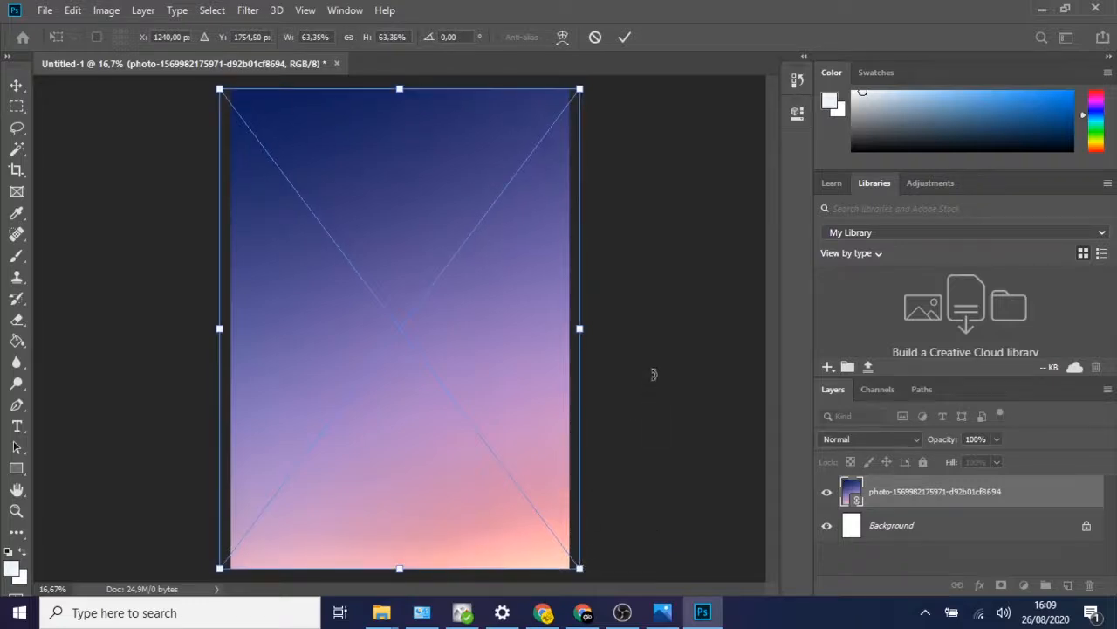
left_click(624, 40)
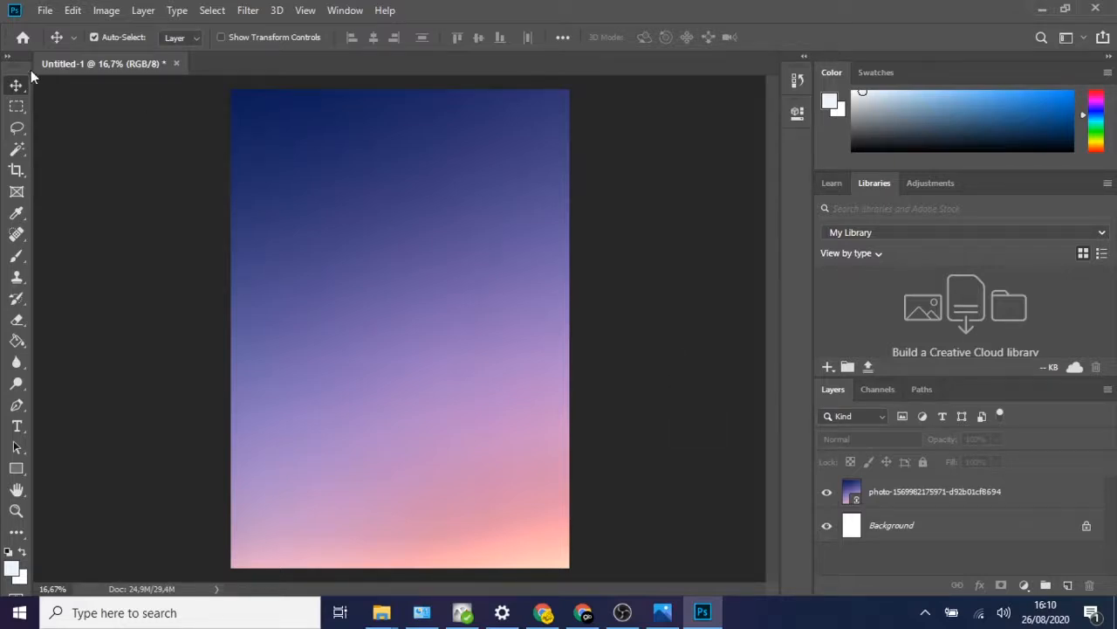
- Place the cloud image TCawxo.jpg from the Desain Poster folder as a linked image above the gradient sky
left_click(45, 12)
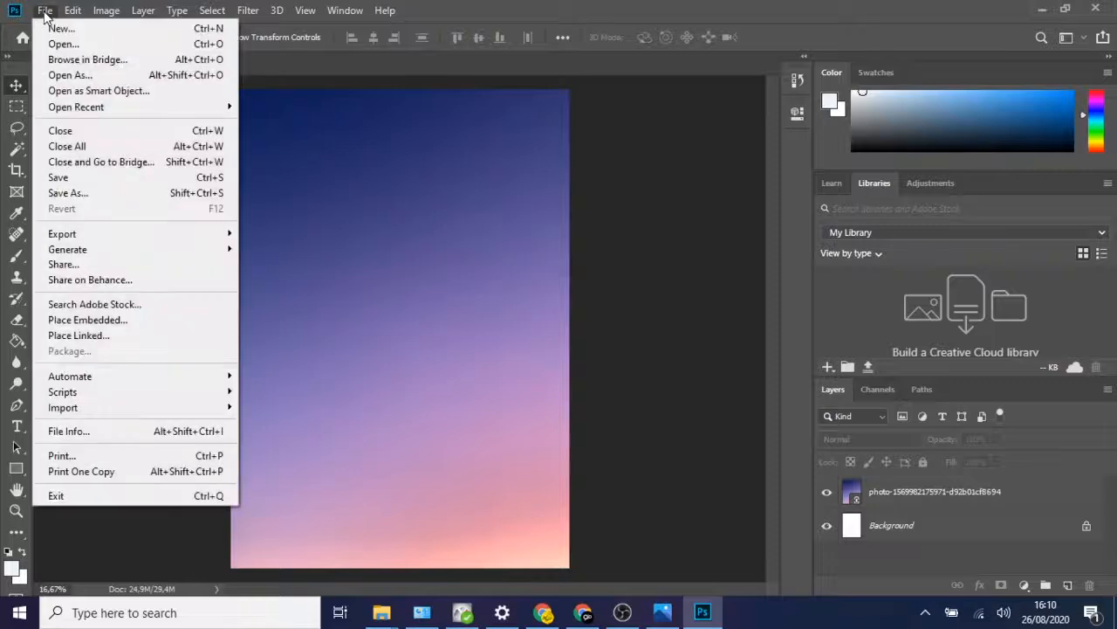
left_click(144, 335)
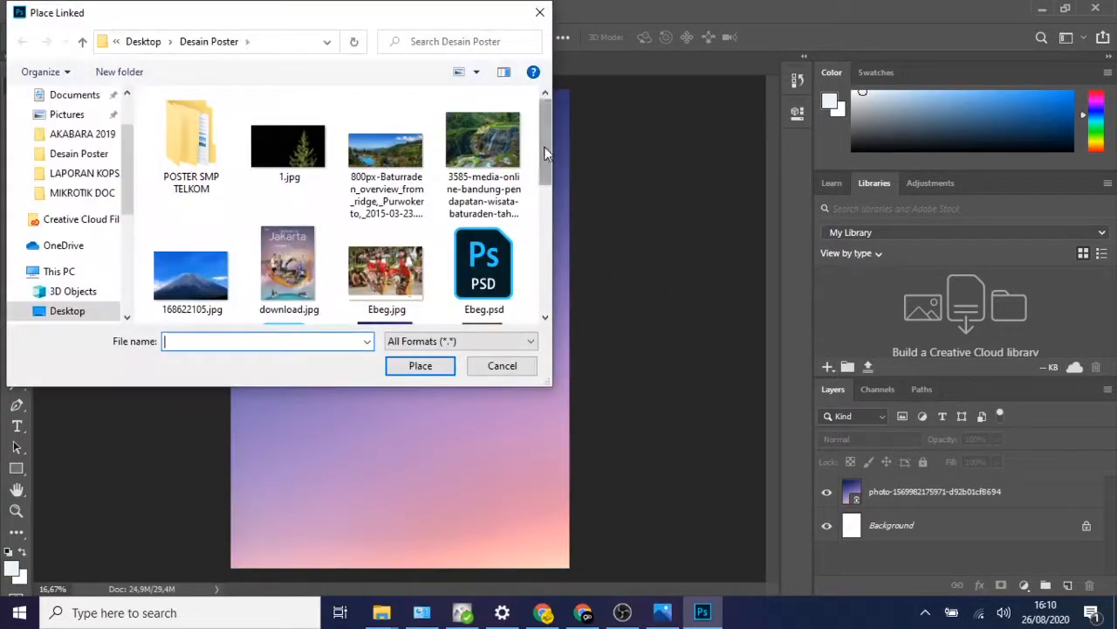
left_click_drag(543, 145, 541, 279)
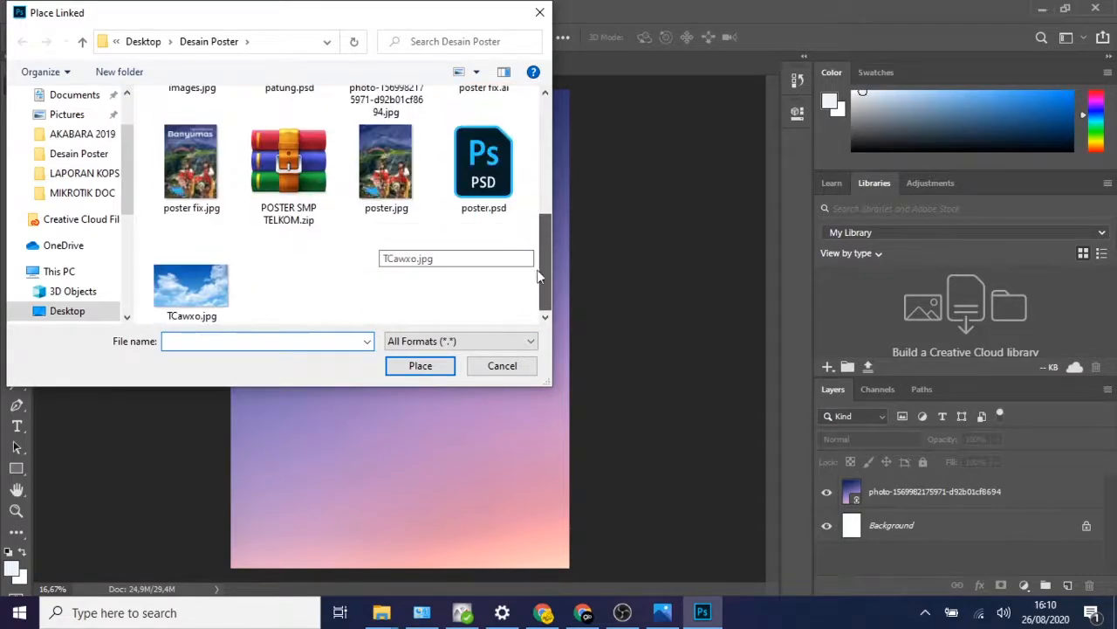
left_click(193, 301)
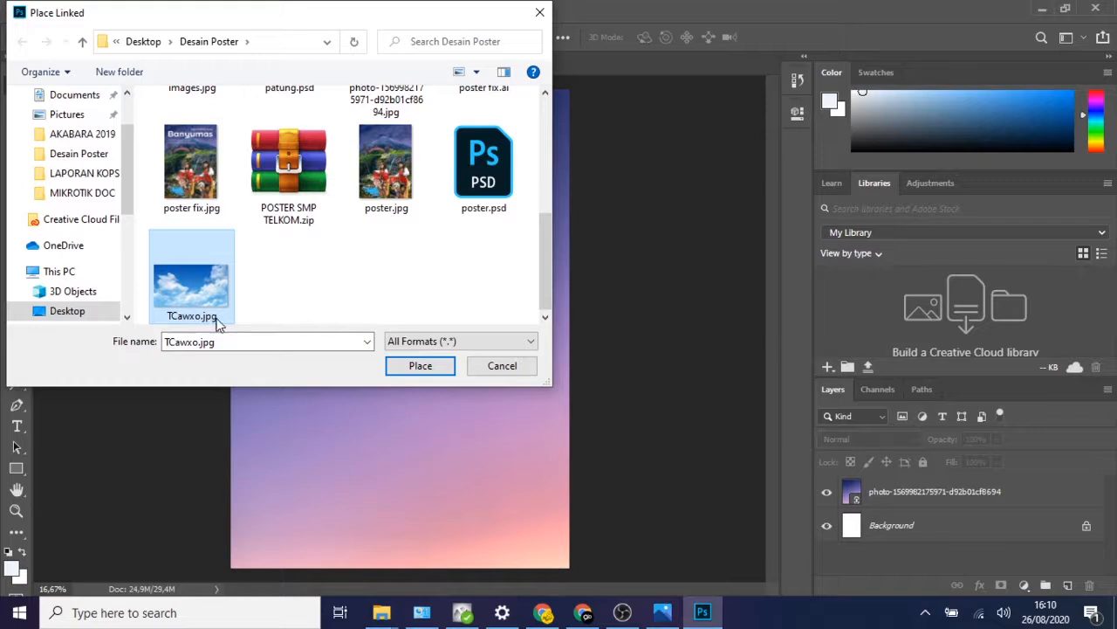
left_click(424, 368)
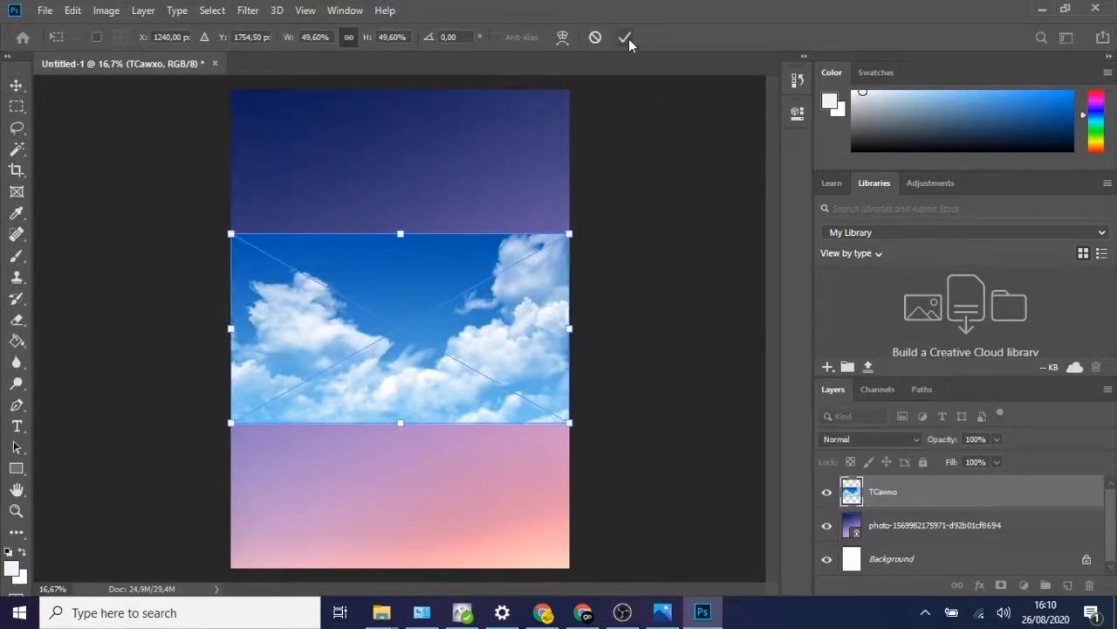
left_click(626, 37)
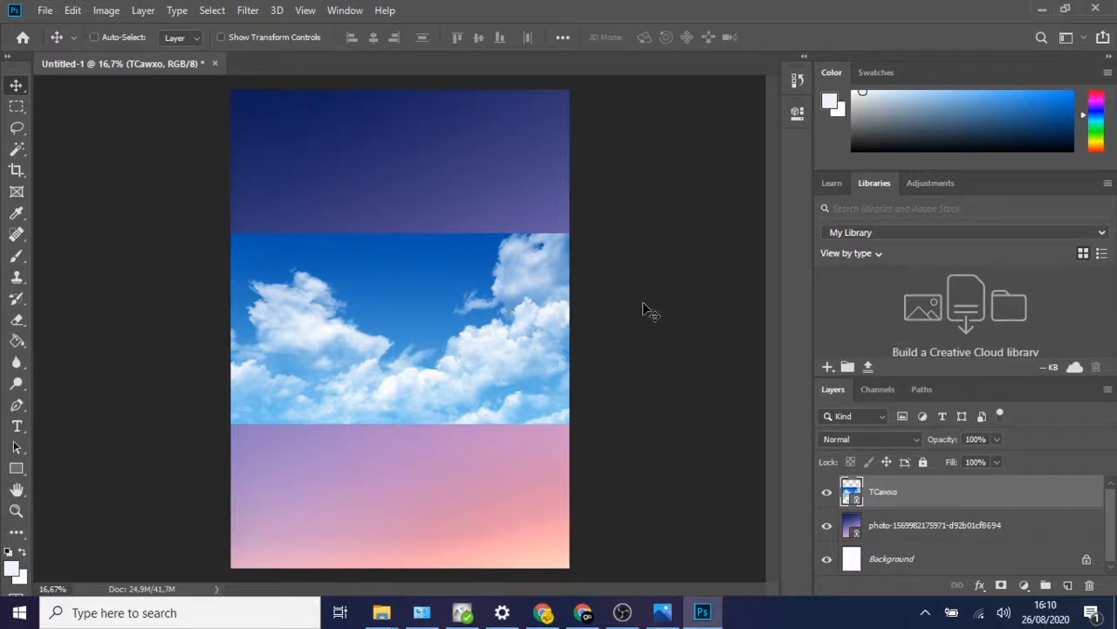
- Rotate the cloud image 180 degrees and move it up until it meets the page's top edge
key("ctrl+t")
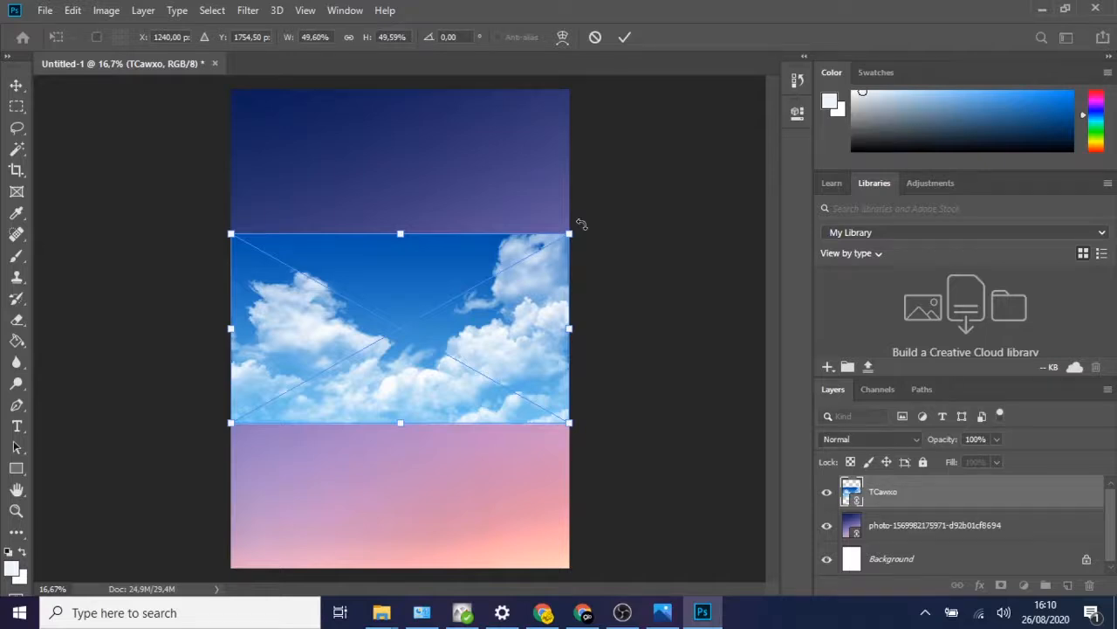
left_click_drag(581, 225, 294, 392)
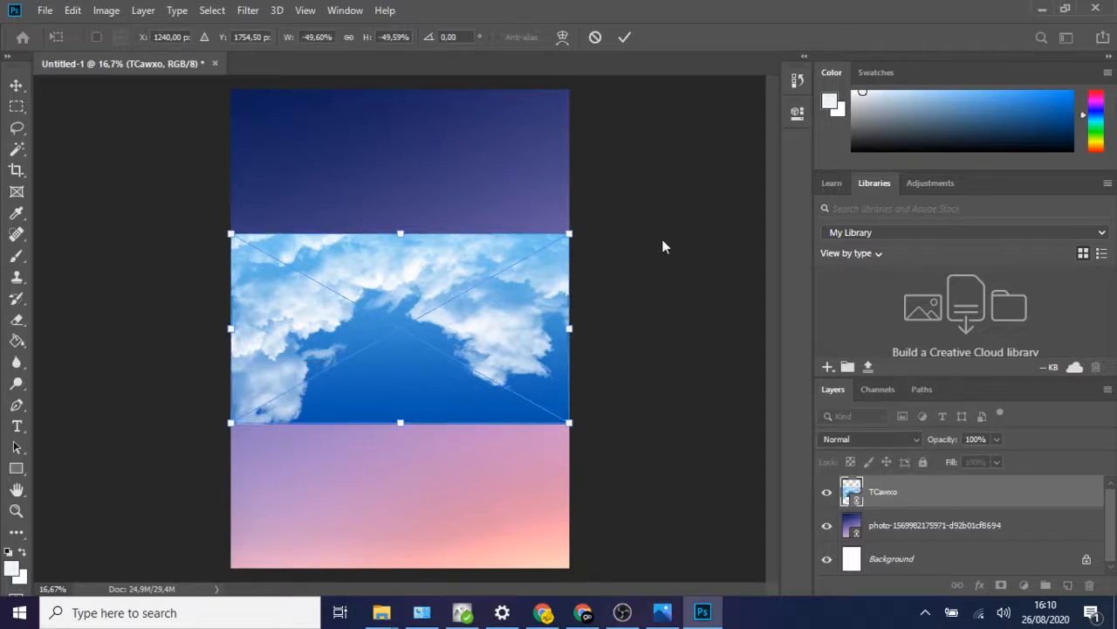
left_click_drag(441, 262, 439, 119)
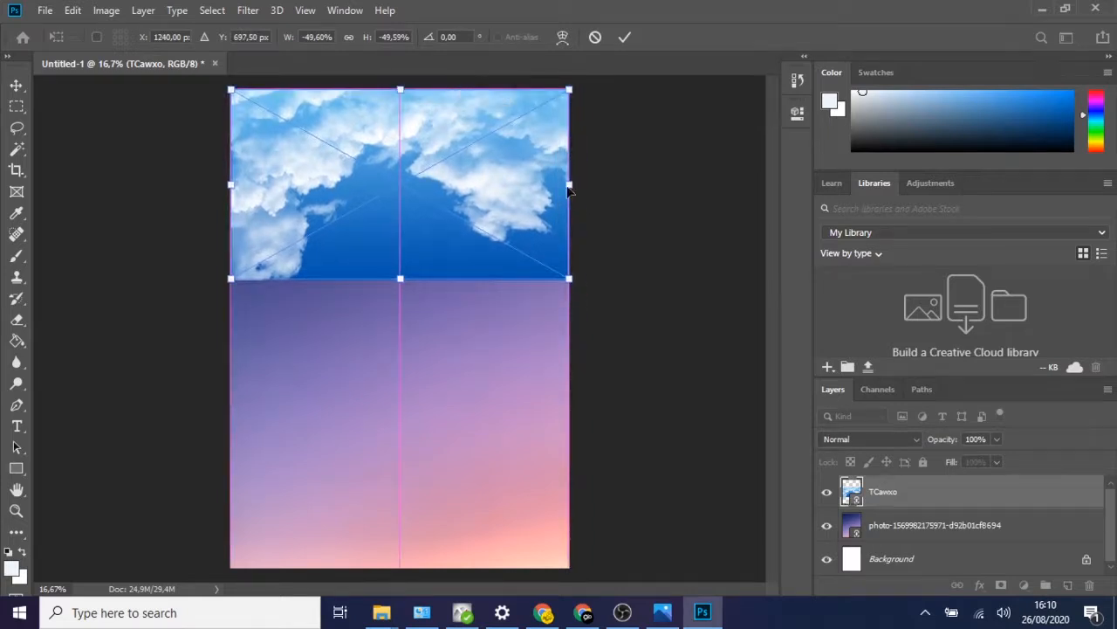
left_click(625, 37)
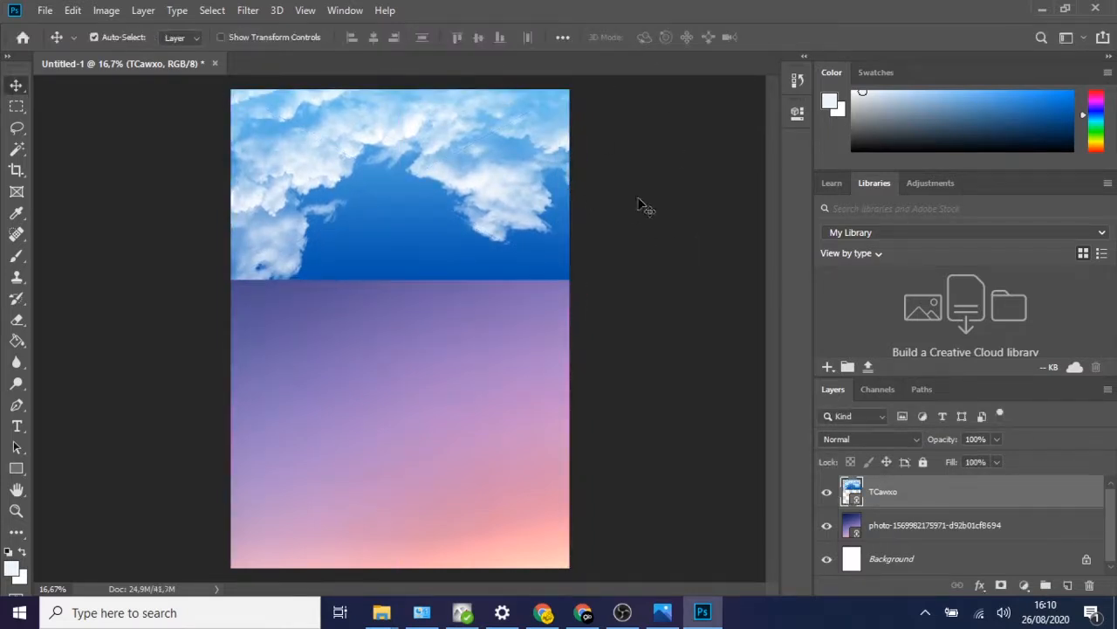
- Rasterize the TCawxo cloud layer
key("ctrl+minus")
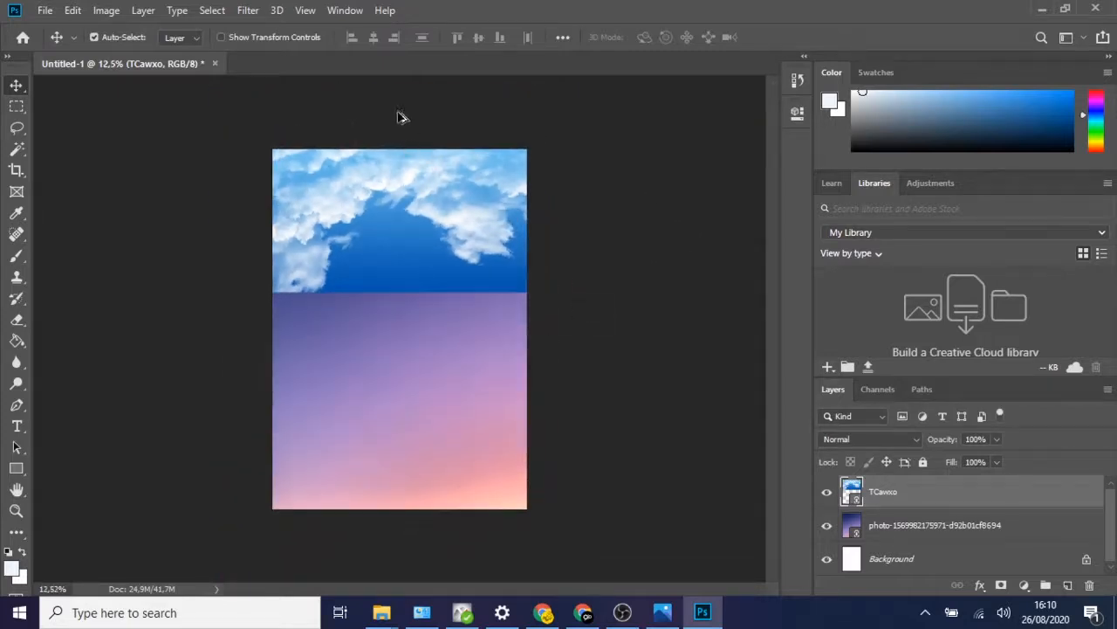
scroll(384, 122, "up", 4)
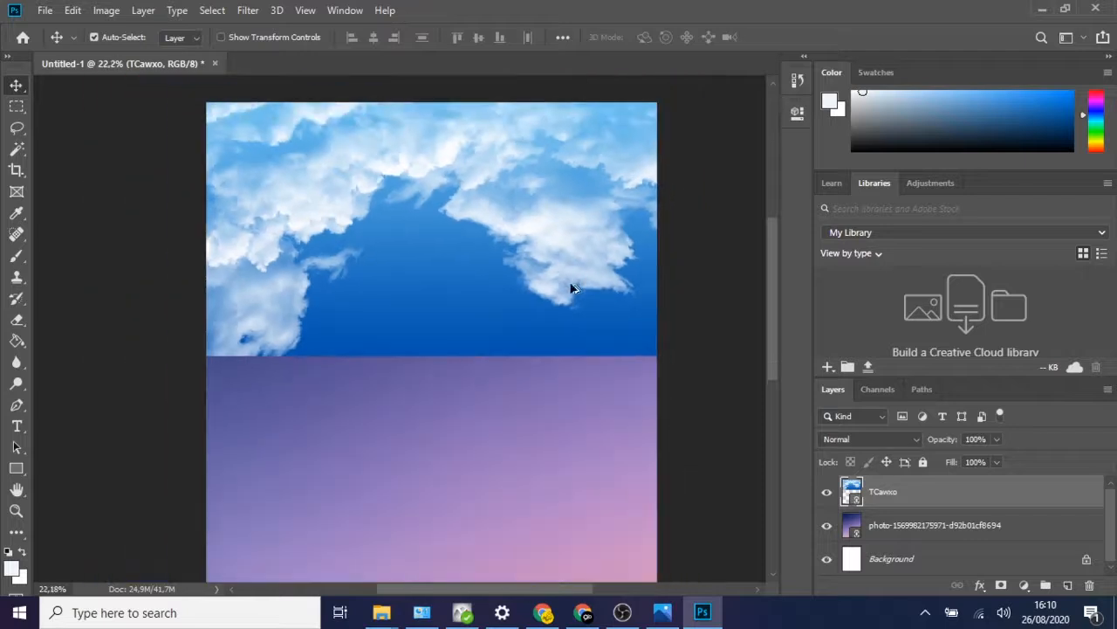
scroll(527, 186, "up", 4)
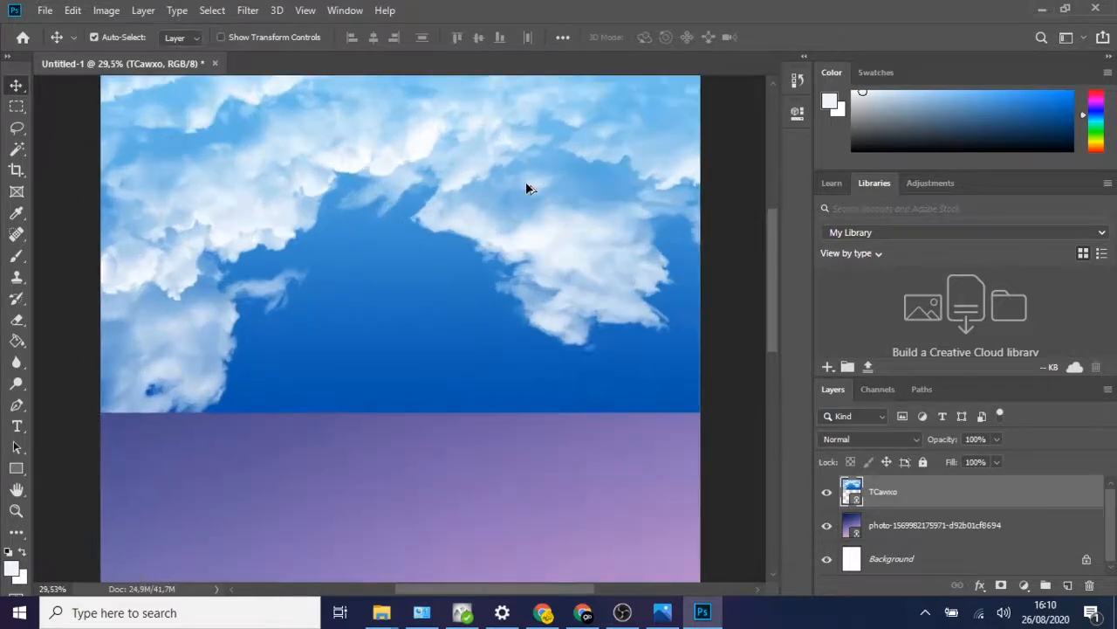
scroll(526, 184, "down", 2)
scroll(526, 184, "up", 2)
scroll(525, 184, "down", 3)
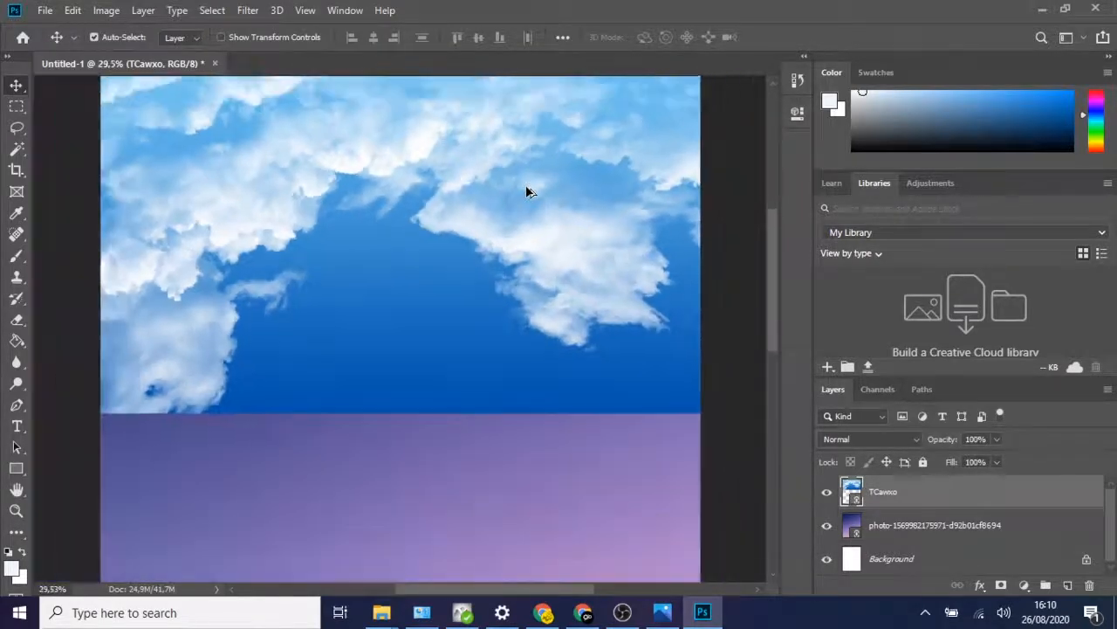
left_click_drag(777, 236, 784, 212)
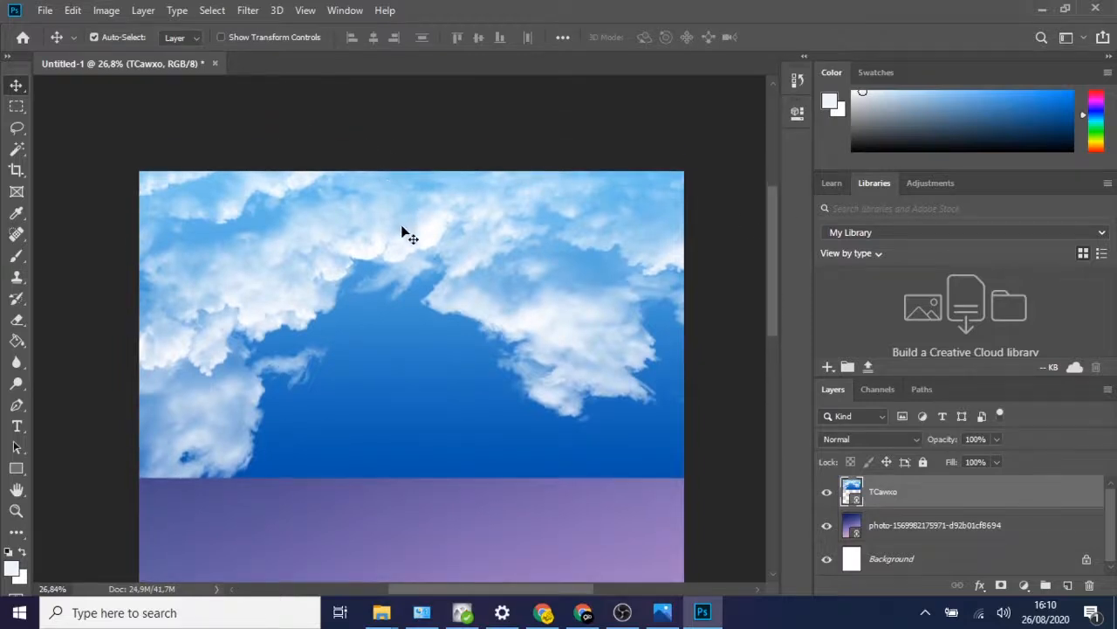
right_click(878, 501)
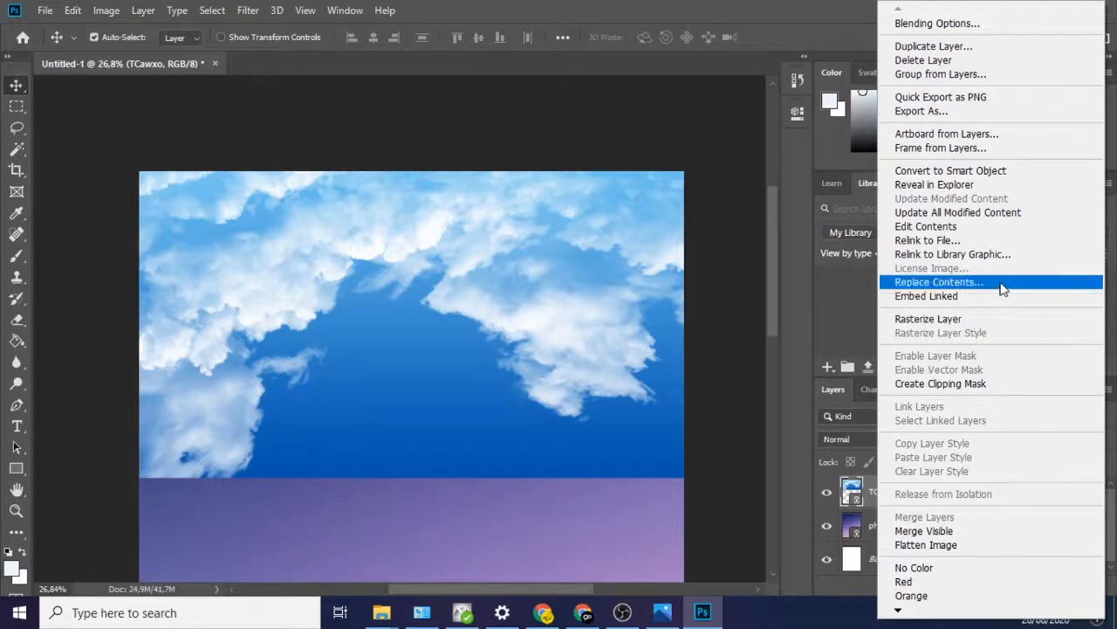
left_click(927, 320)
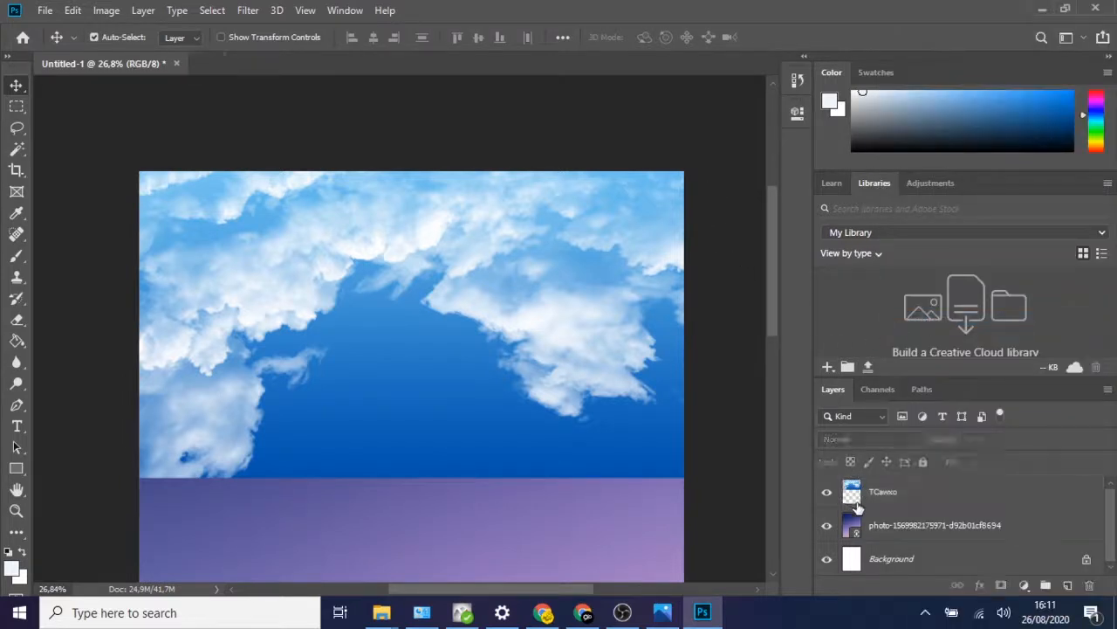
- Select the white clouds on the TCawxo layer using Color Range with sampled cloud colours and a fuzziness of 120
left_click(573, 269)
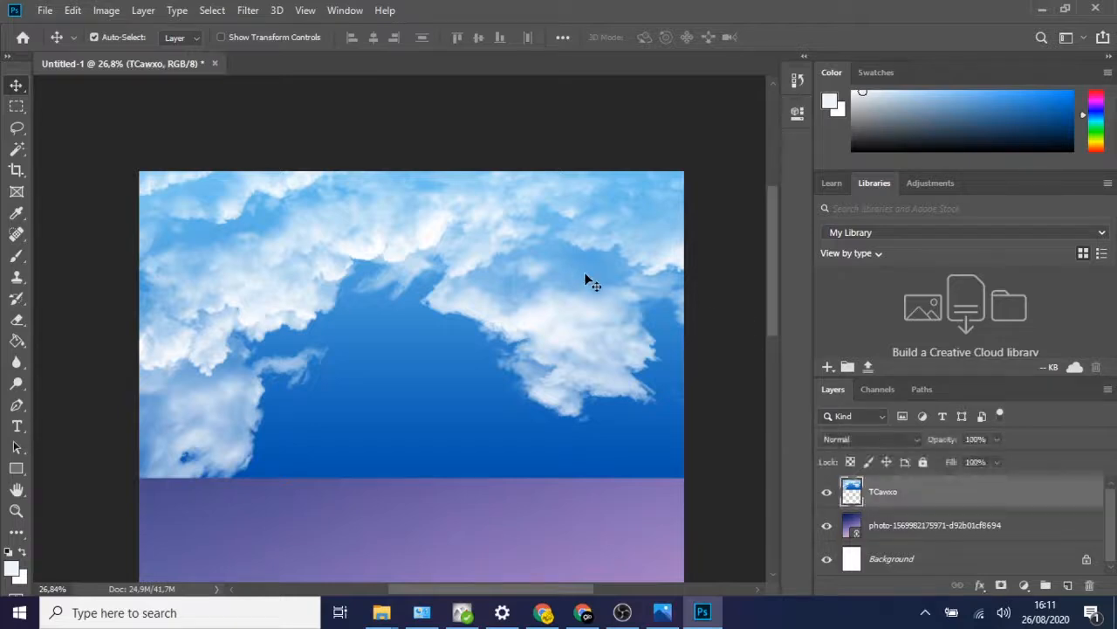
left_click(210, 10)
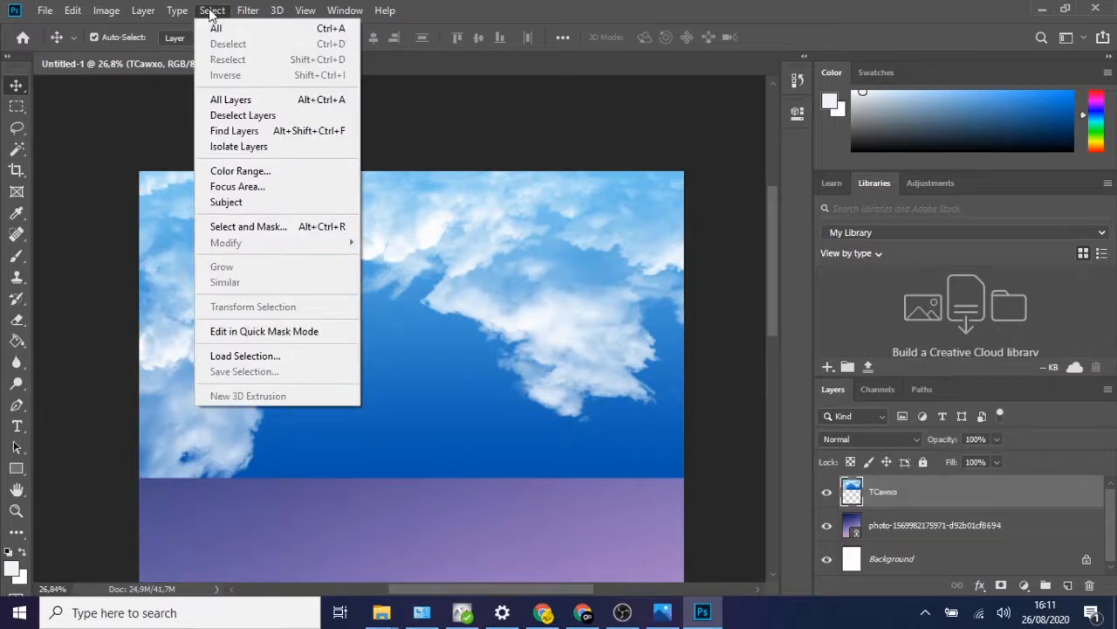
left_click(251, 172)
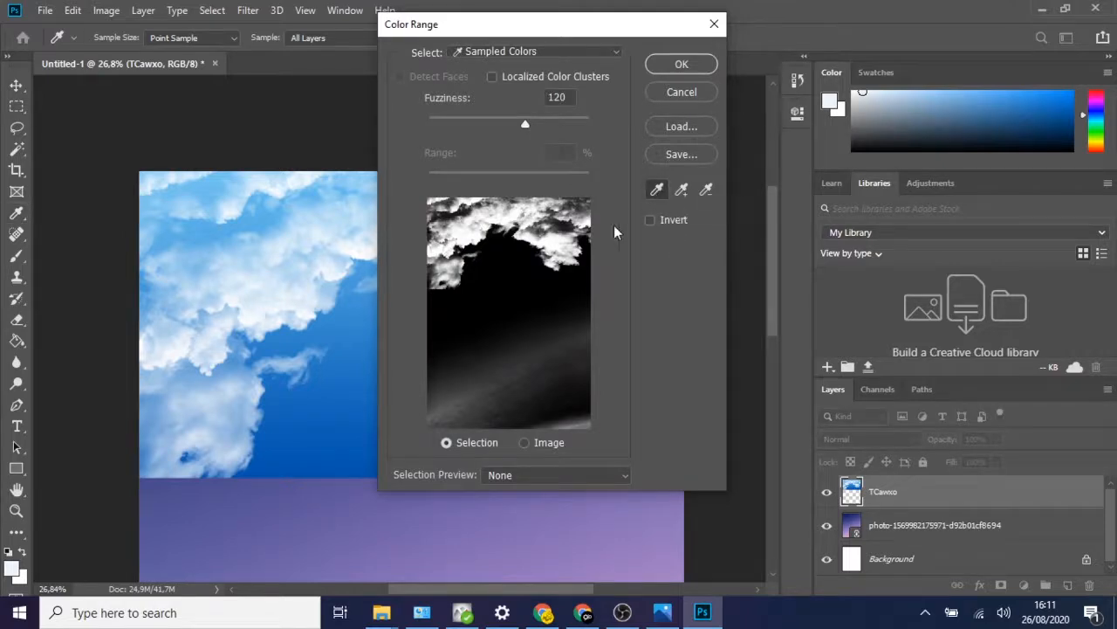
left_click(559, 232)
left_click(471, 229)
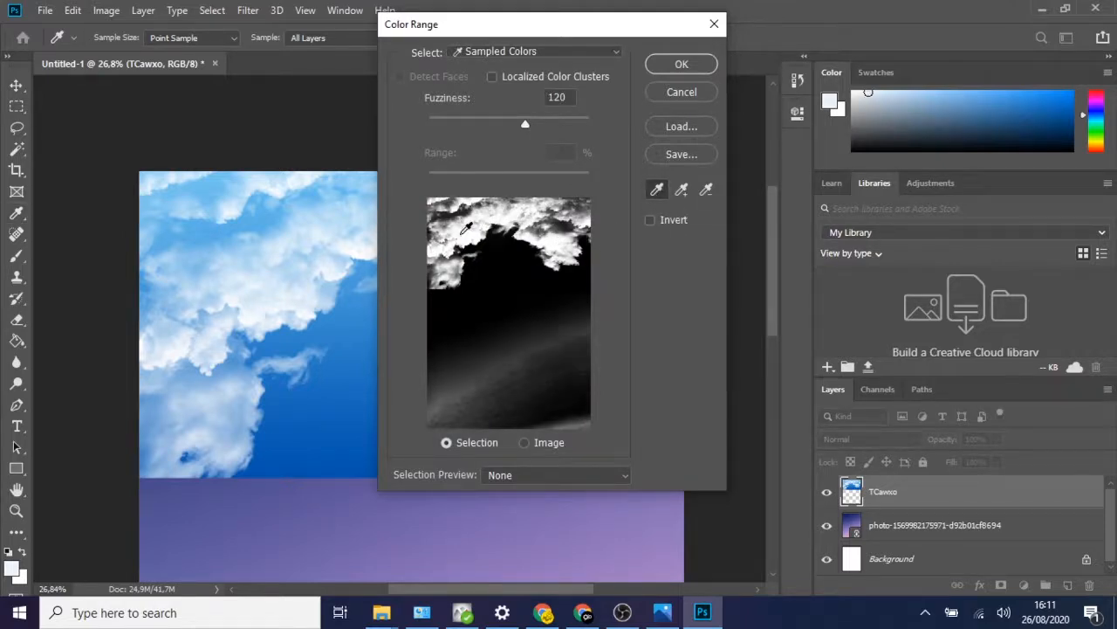
left_click(452, 258)
left_click(473, 221)
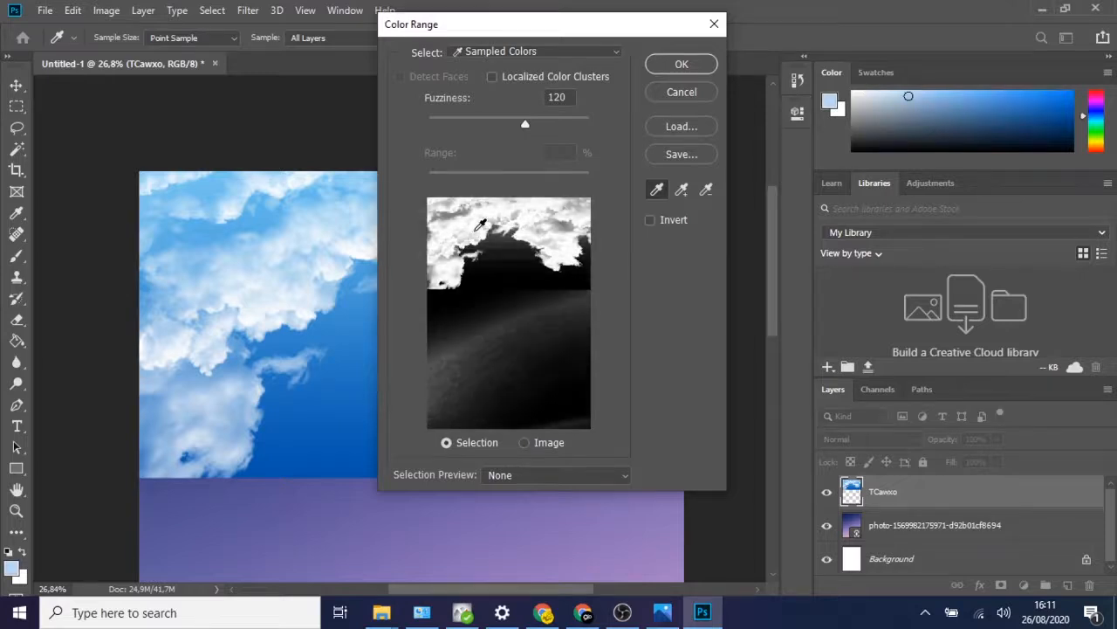
left_click(484, 218)
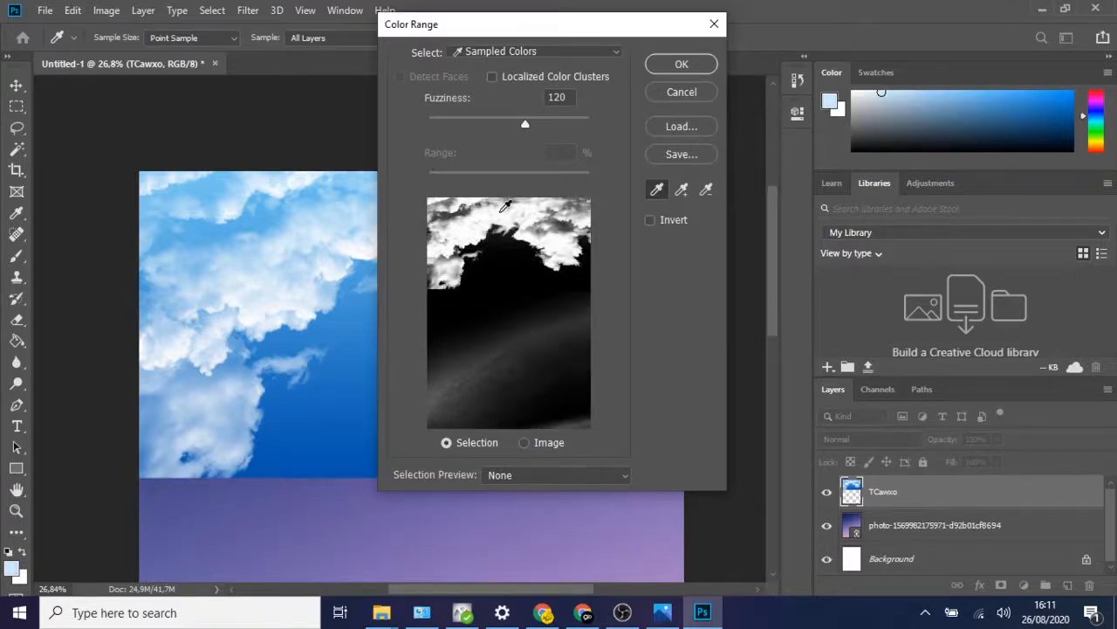
left_click(501, 212)
left_click(556, 237)
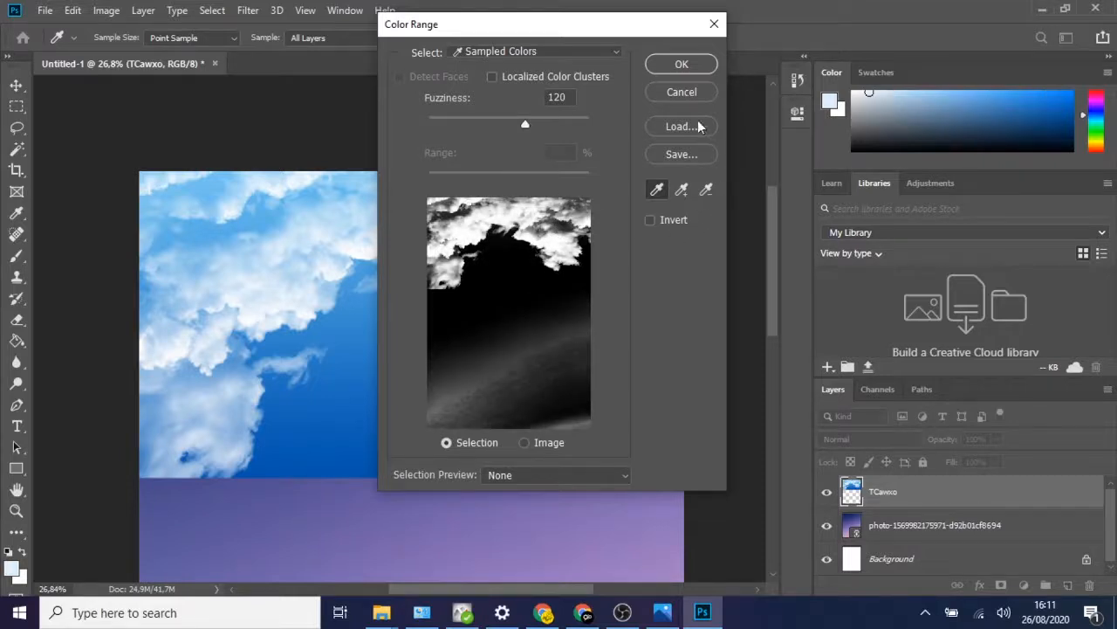
left_click(682, 65)
key("v")
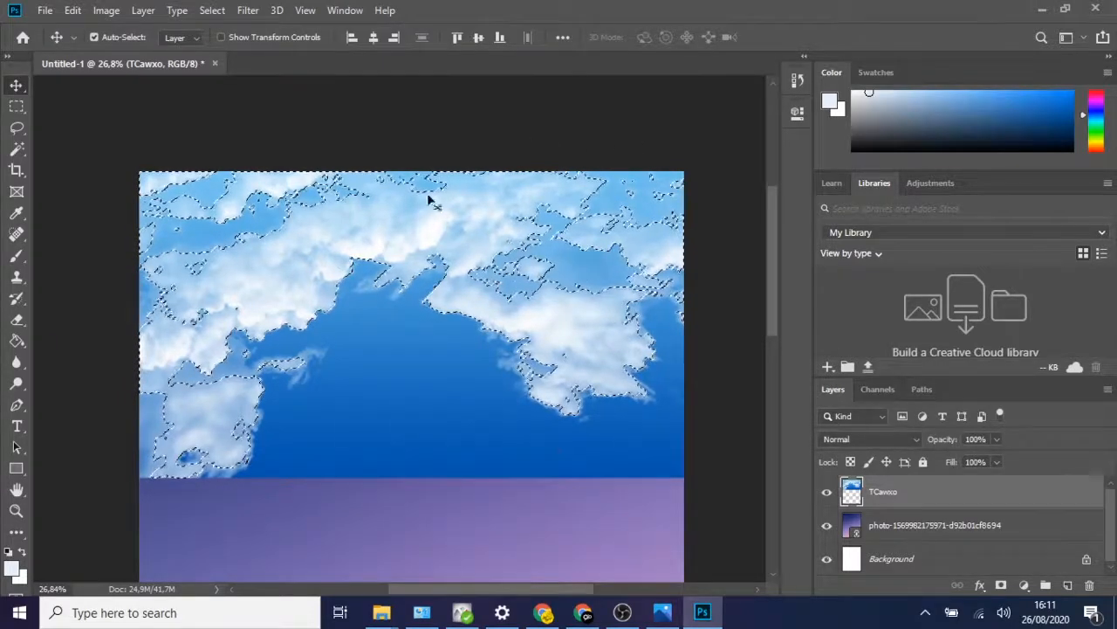
- Invert the cloud selection and delete the blue sky from the TCawxo layer, leaving nothing selected
left_click(214, 10)
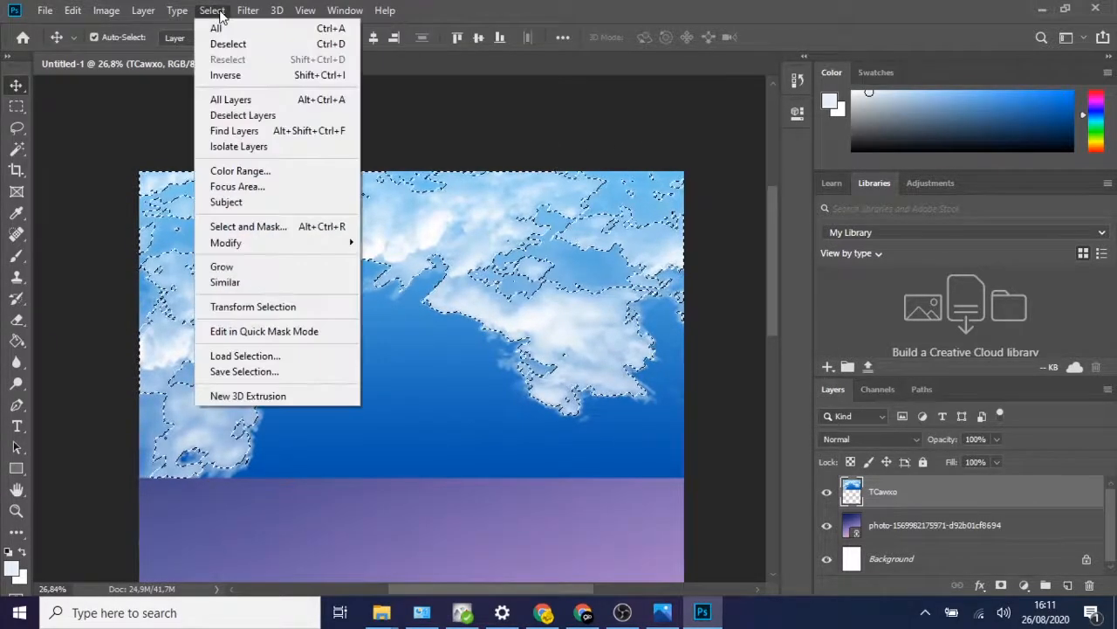
left_click(231, 76)
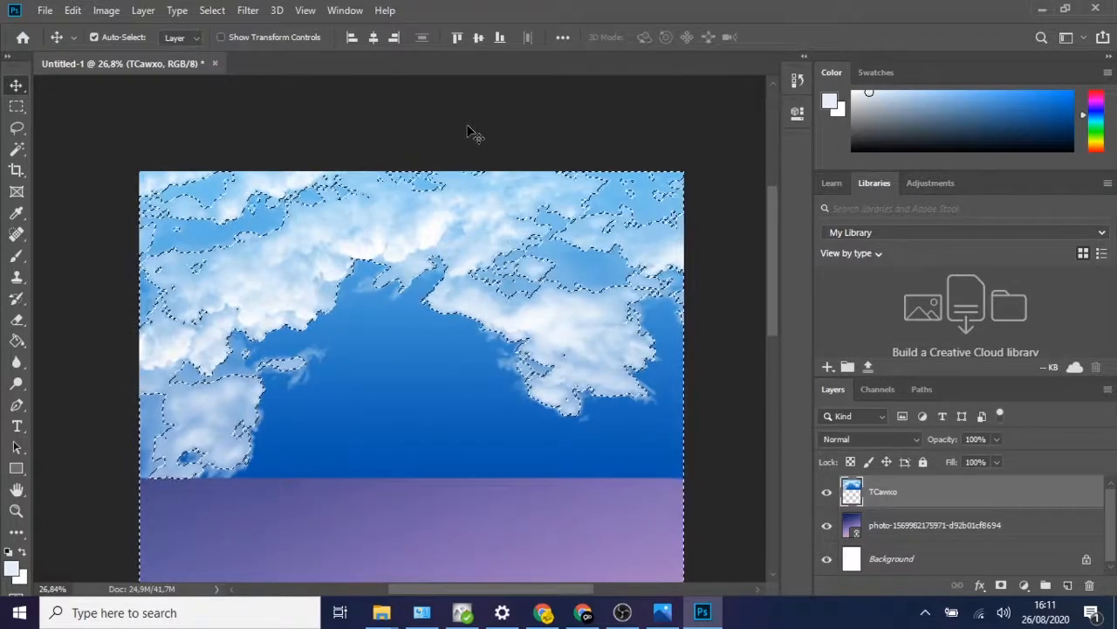
key("Delete")
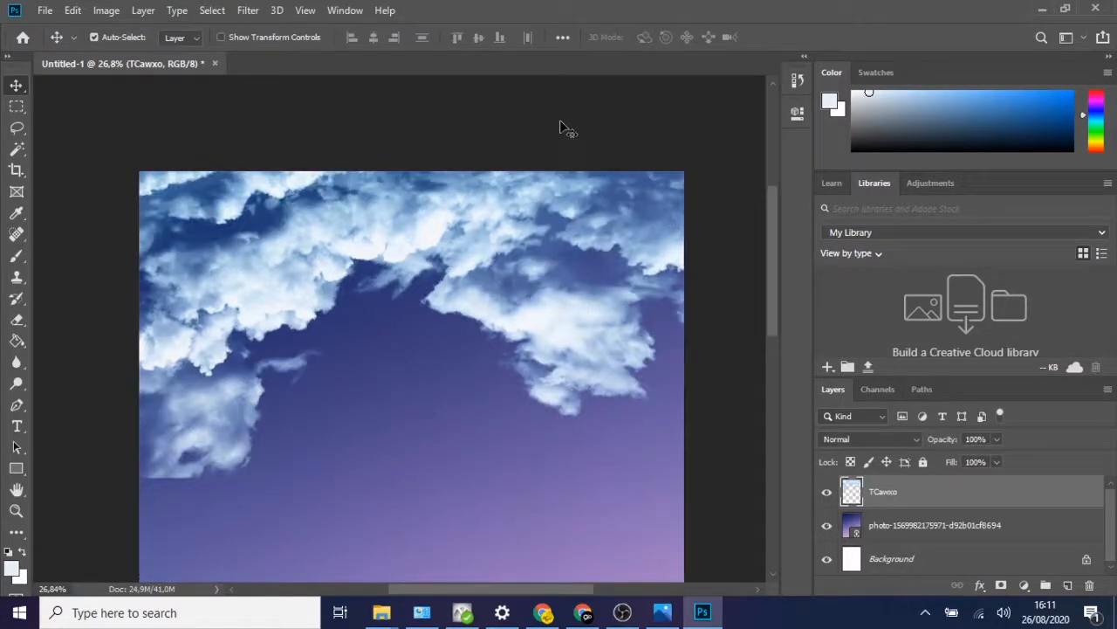
left_click(591, 157)
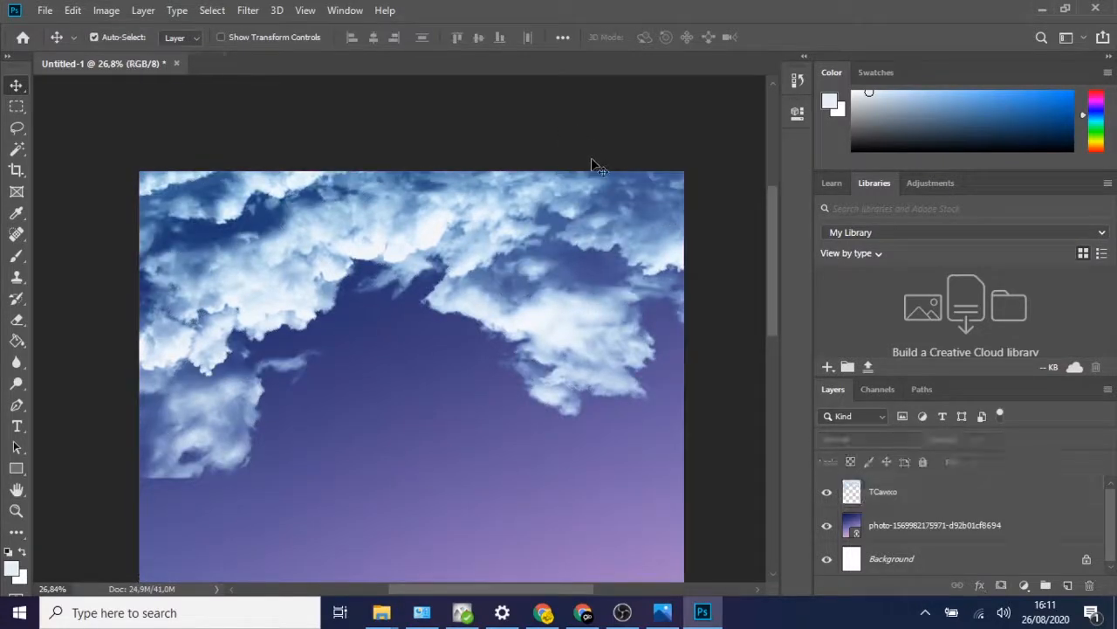
- Rename the TCawxo layer as AWAN
left_click(912, 500)
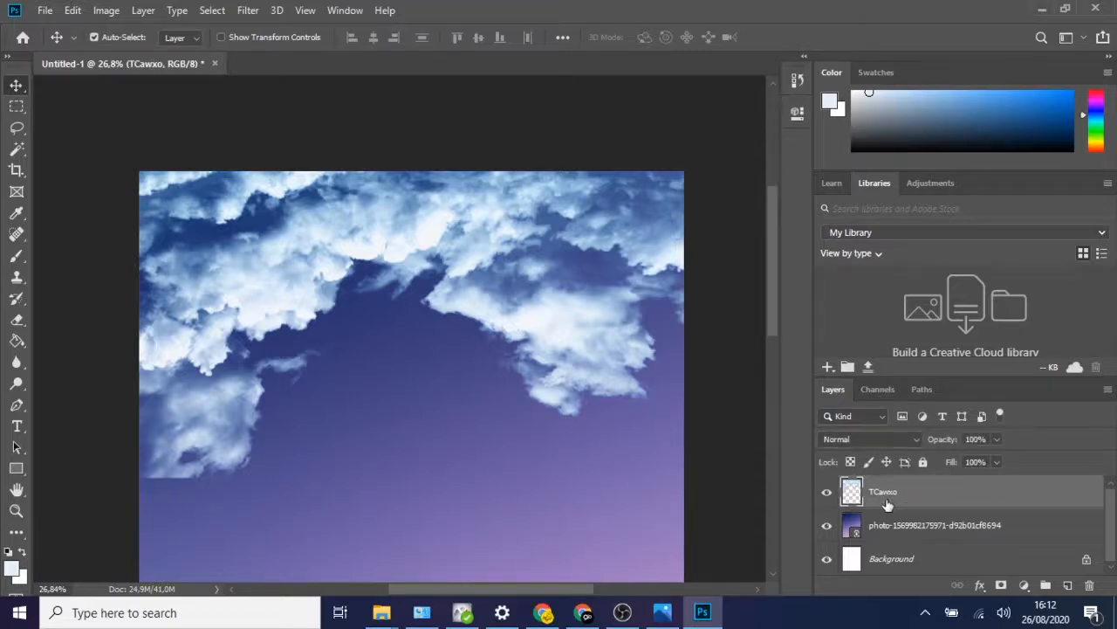
double_click(887, 494)
type("AWAN")
key("Return")
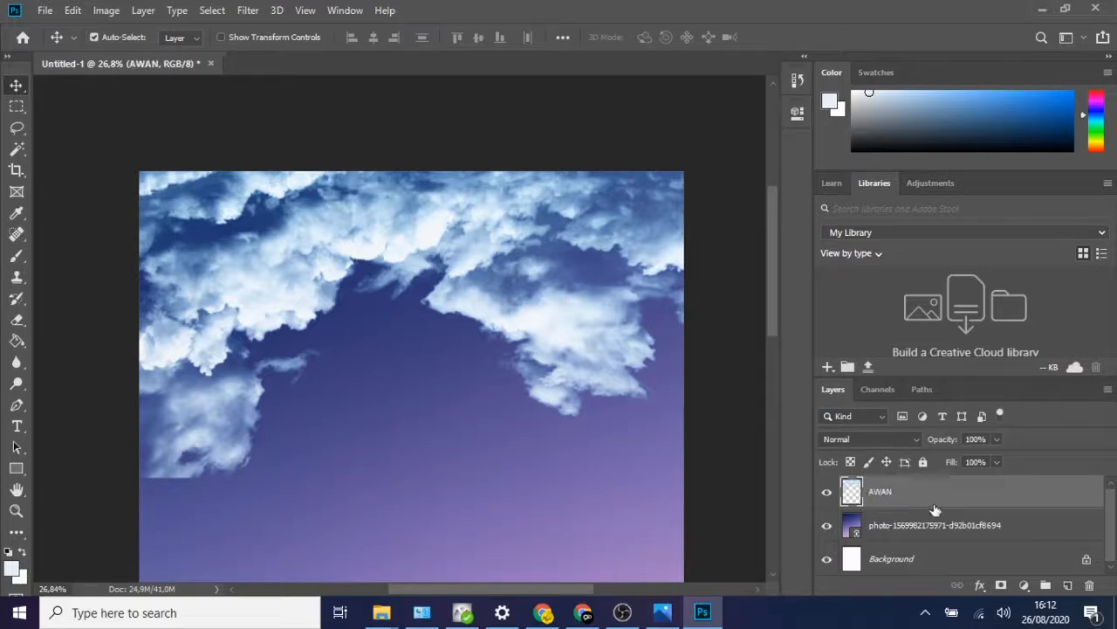
- Set the AWAN layer's opacity to 50%
left_click(986, 440)
type("50")
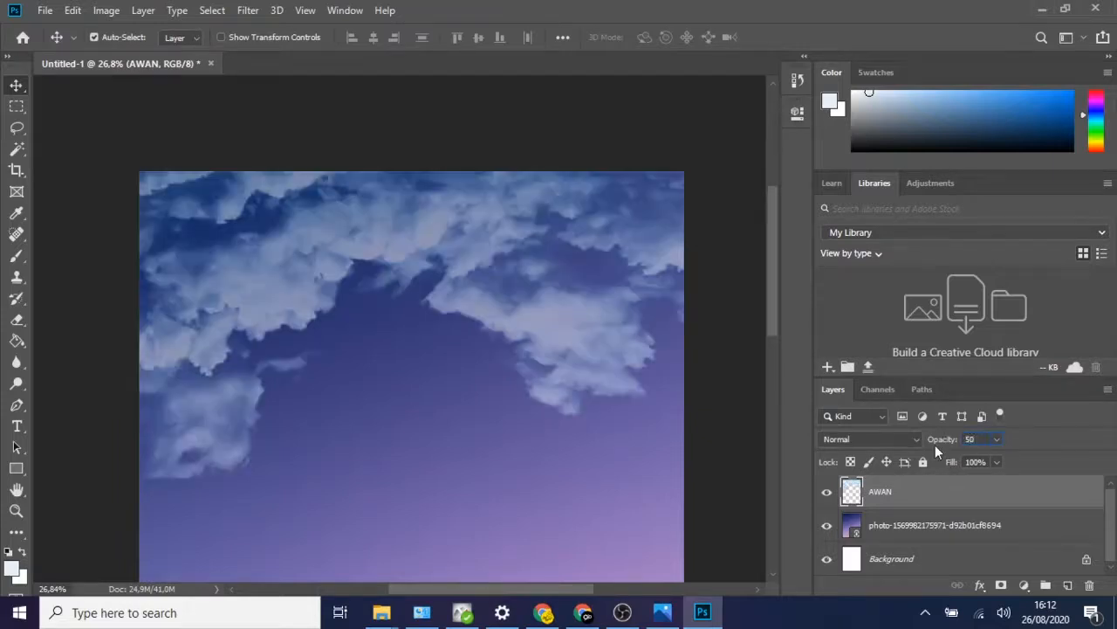
left_click(731, 457)
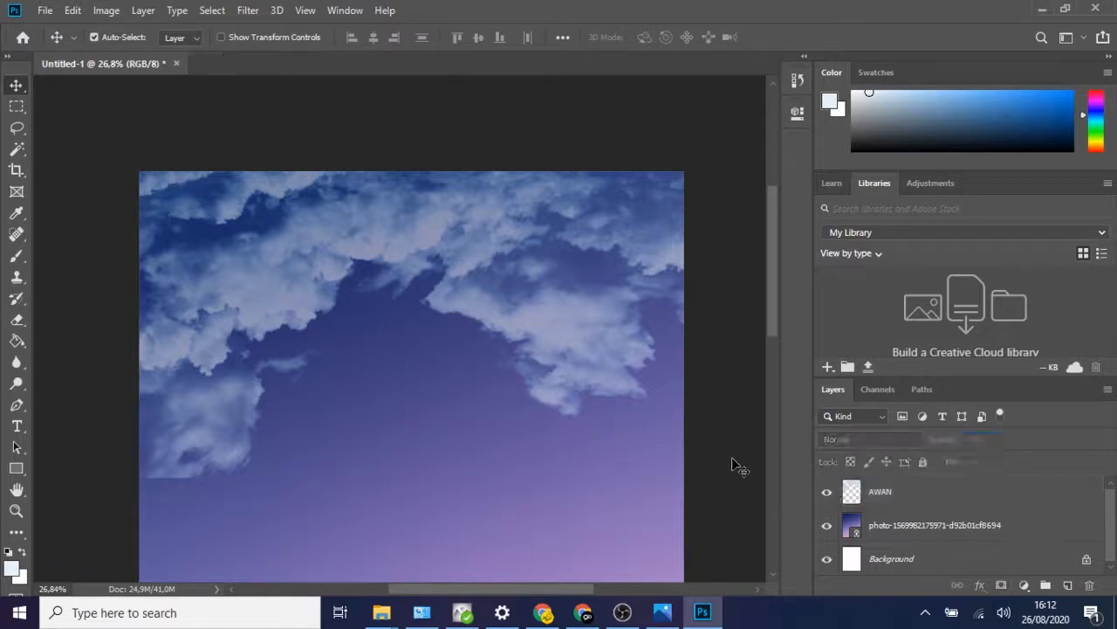
scroll(561, 256, "down", 5)
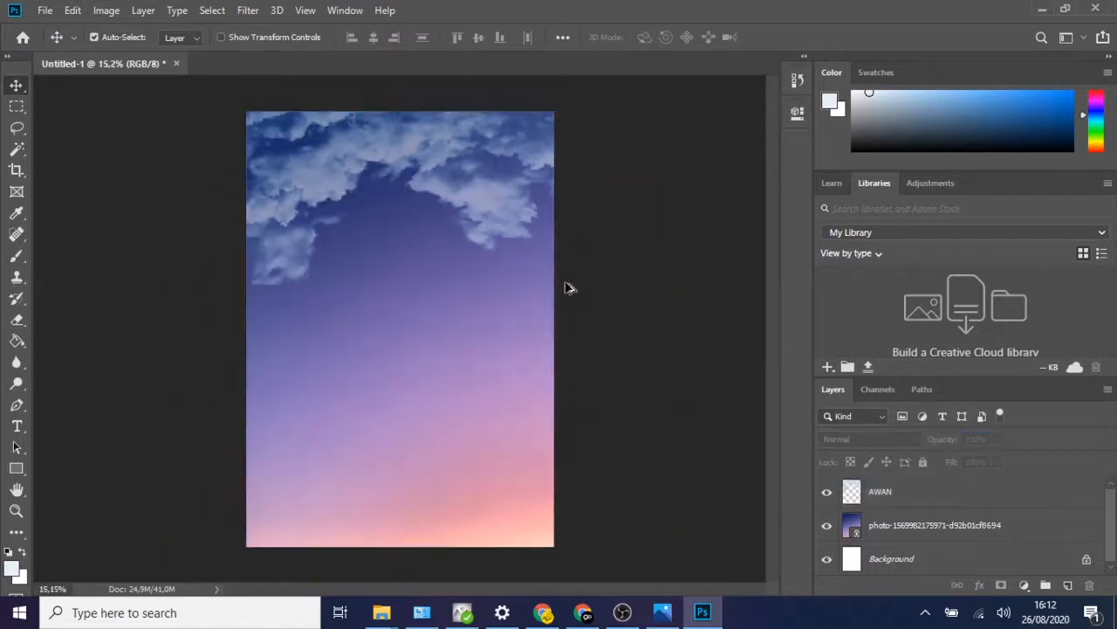
scroll(336, 183, "up", 2)
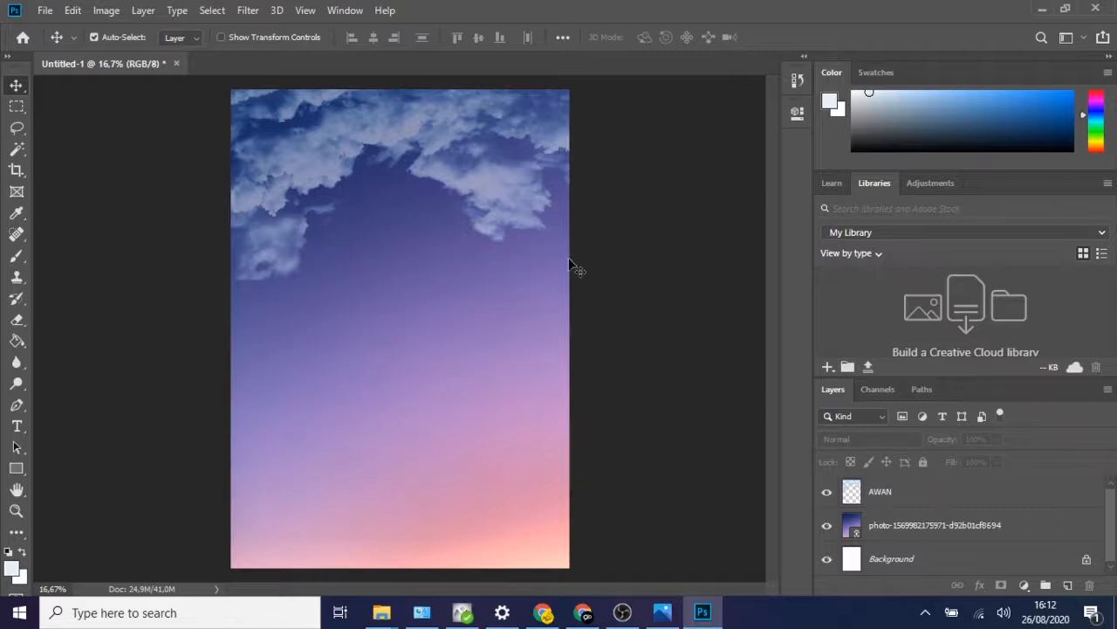
scroll(476, 247, "down", 2)
scroll(297, 227, "up", 2)
scroll(187, 224, "down", 2)
scroll(219, 231, "up", 2)
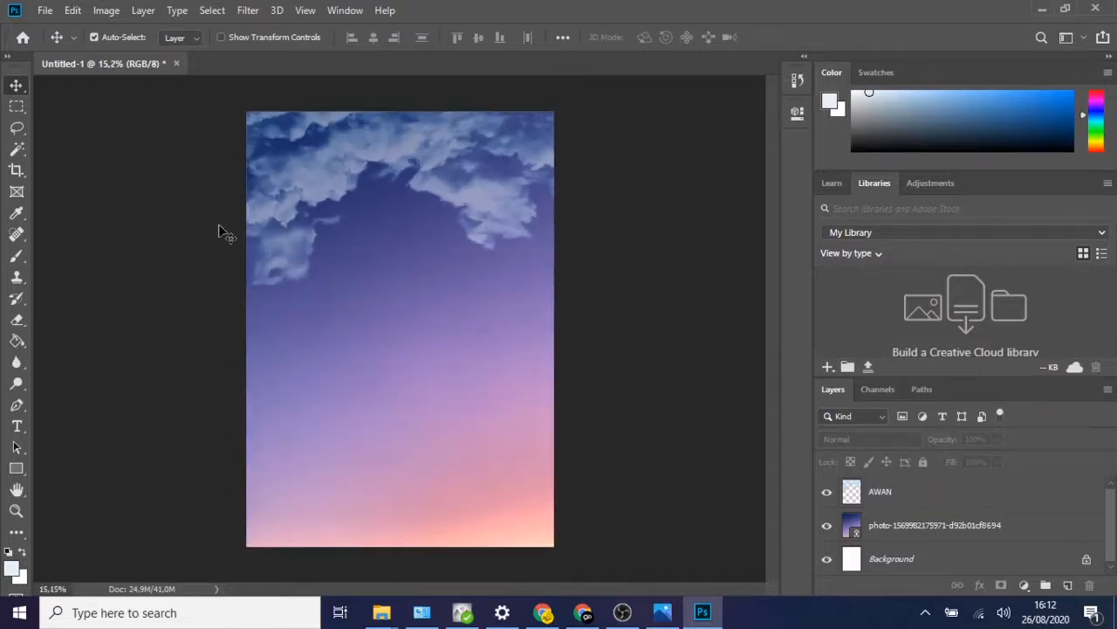
scroll(466, 304, "down", 1)
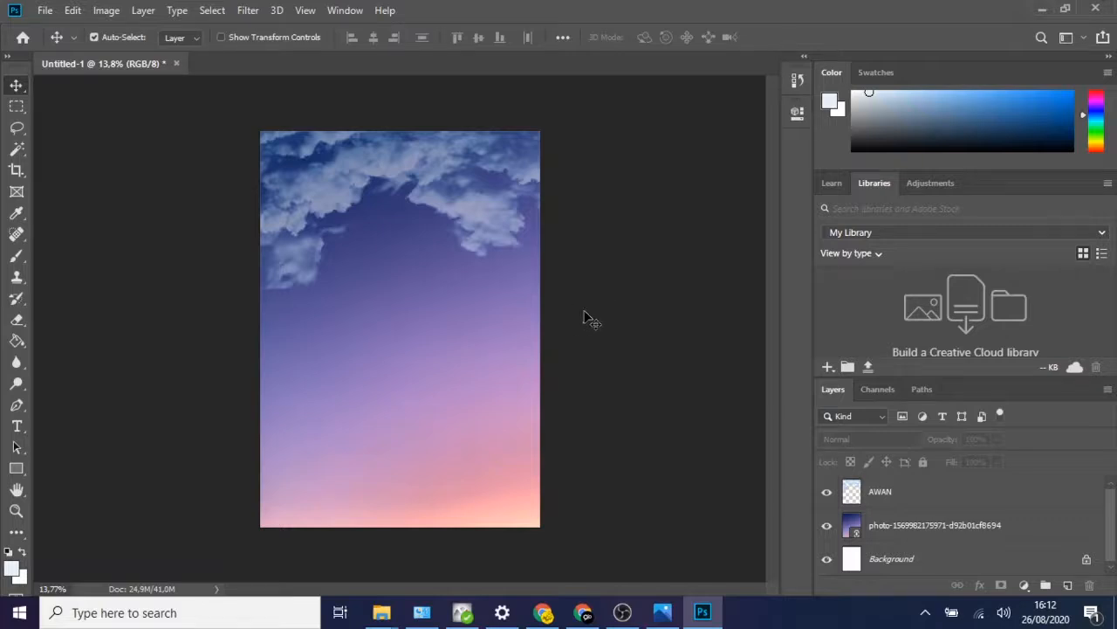
- Place the 800px-Baturraden_overview_from_ridge image from the Desain Poster folder as a linked image above the AWAN layer
left_click(45, 11)
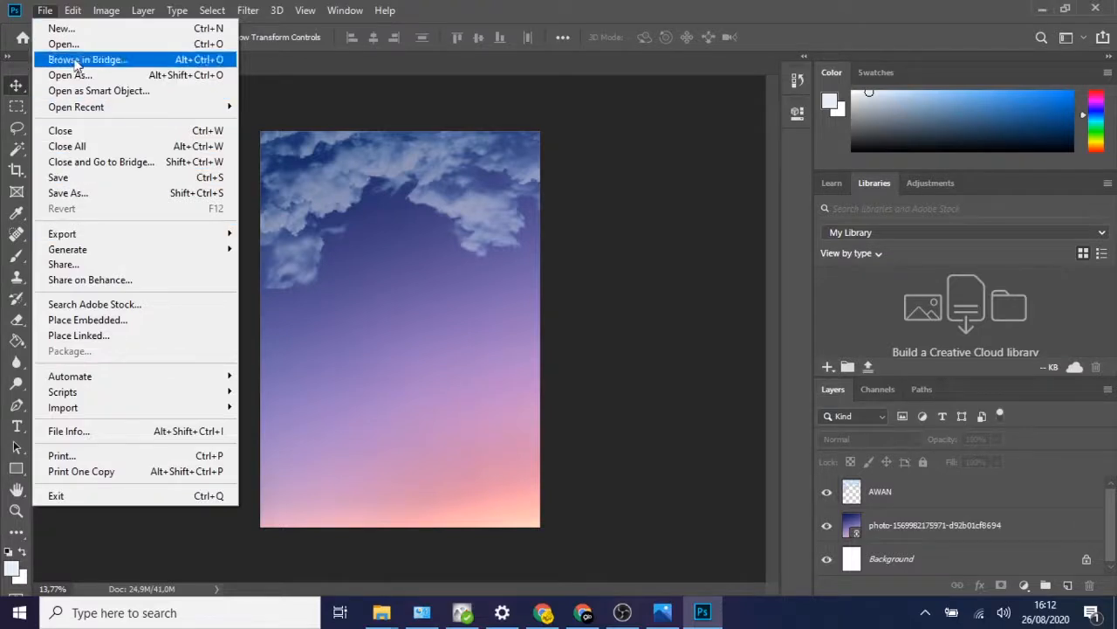
left_click(103, 336)
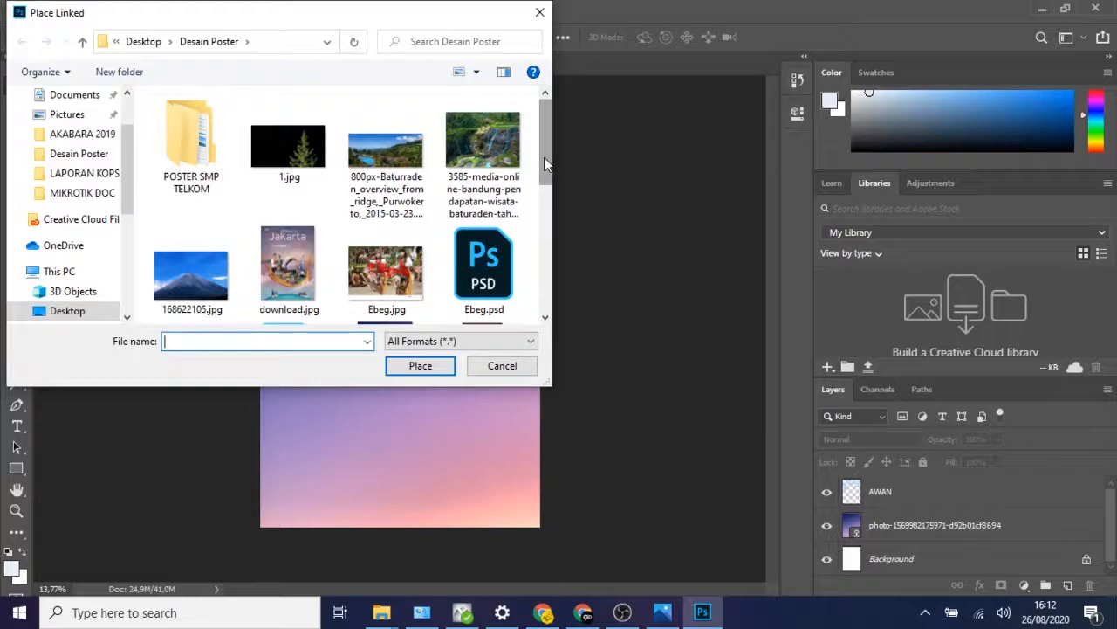
mouse_move(544, 157)
left_mouse_down()
mouse_move(556, 267)
mouse_move(549, 153)
left_mouse_up()
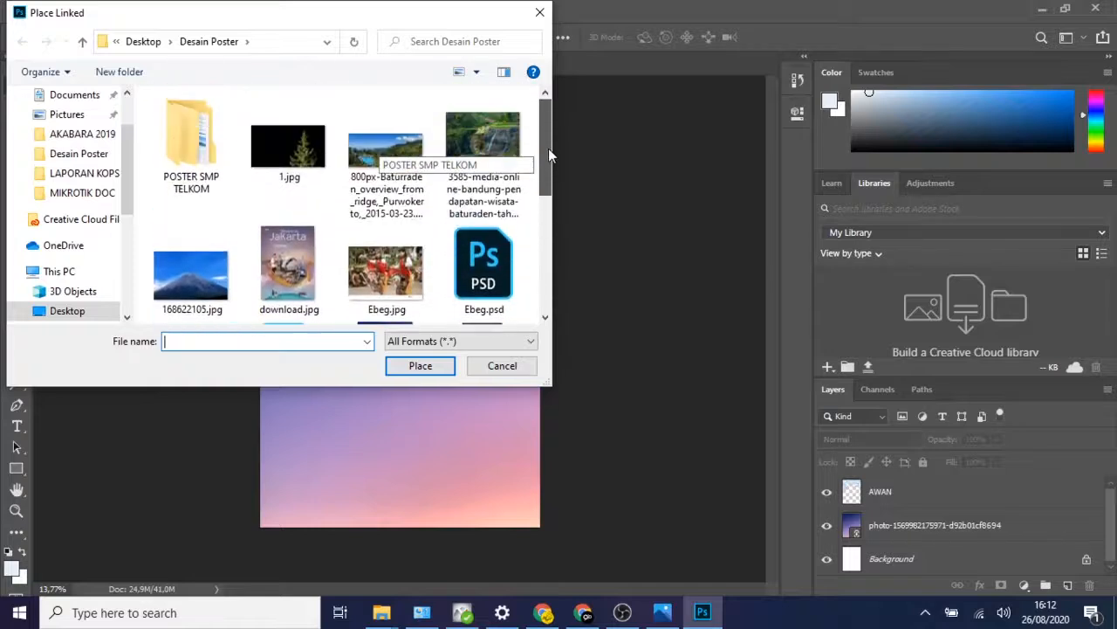
left_click(391, 158)
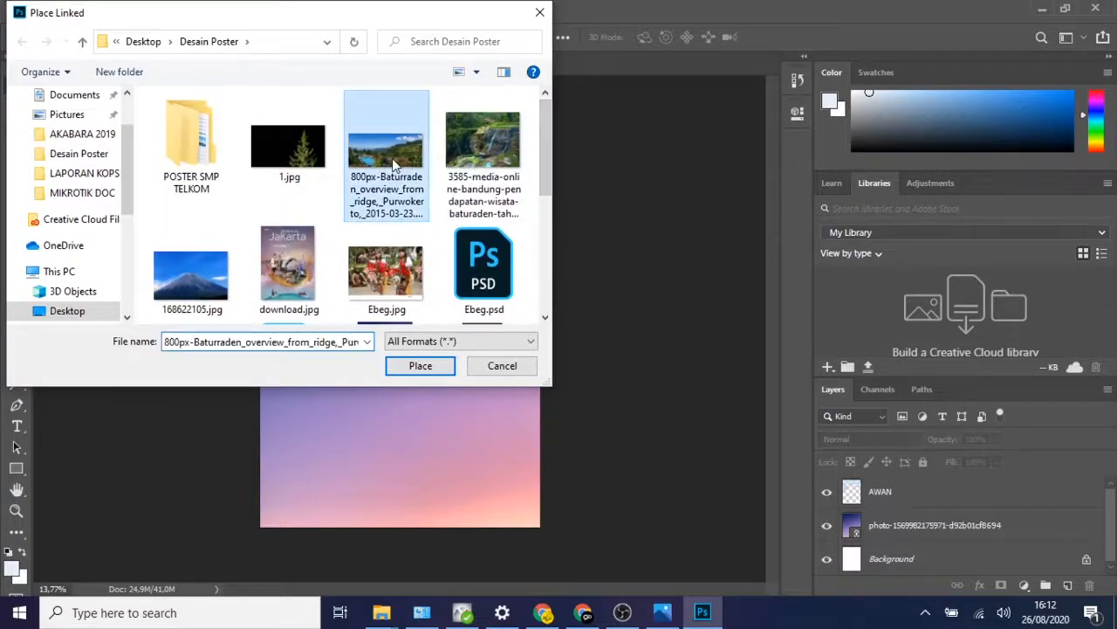
left_click(427, 370)
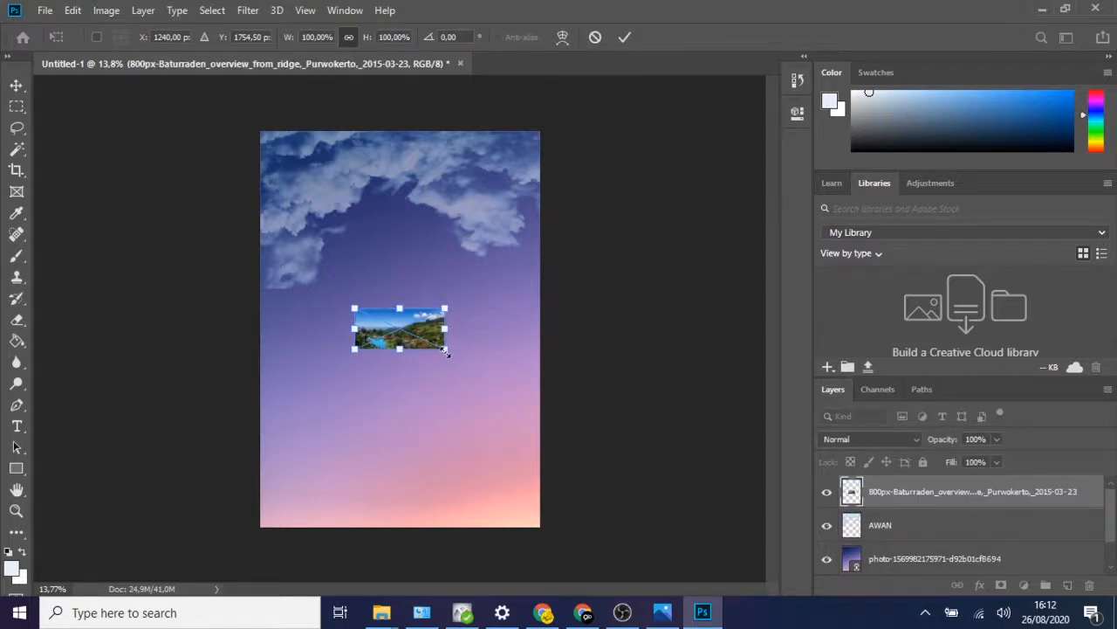
- Scale the Baturraden landscape up from its centre to about 408% and move it down to the page's bottom edge
left_click_drag(445, 352, 578, 439)
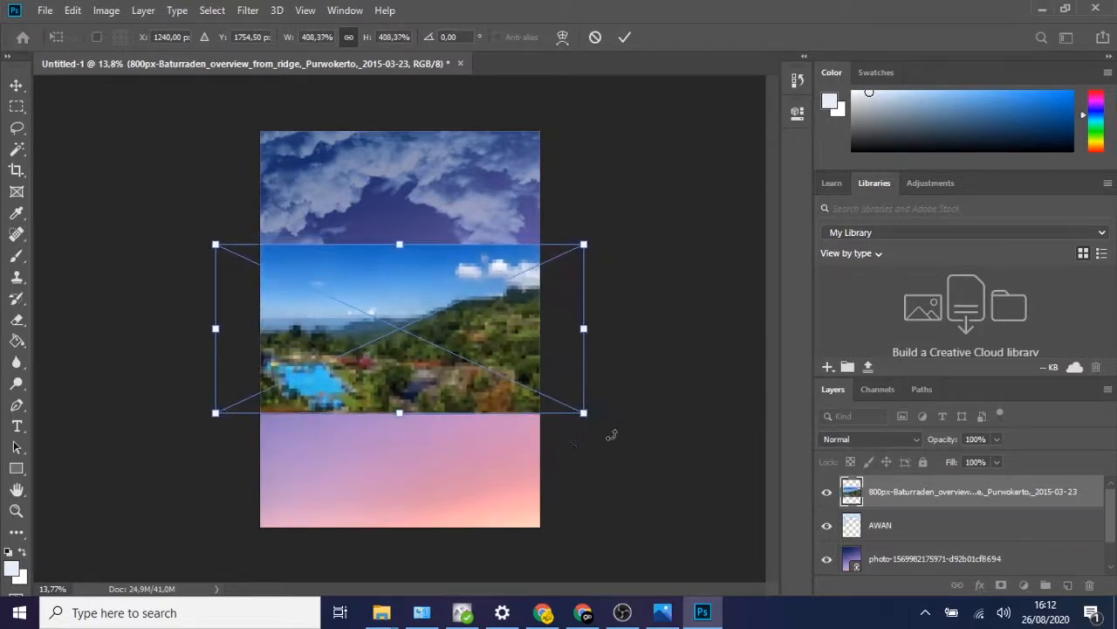
left_click_drag(514, 369, 524, 454)
left_click(625, 38)
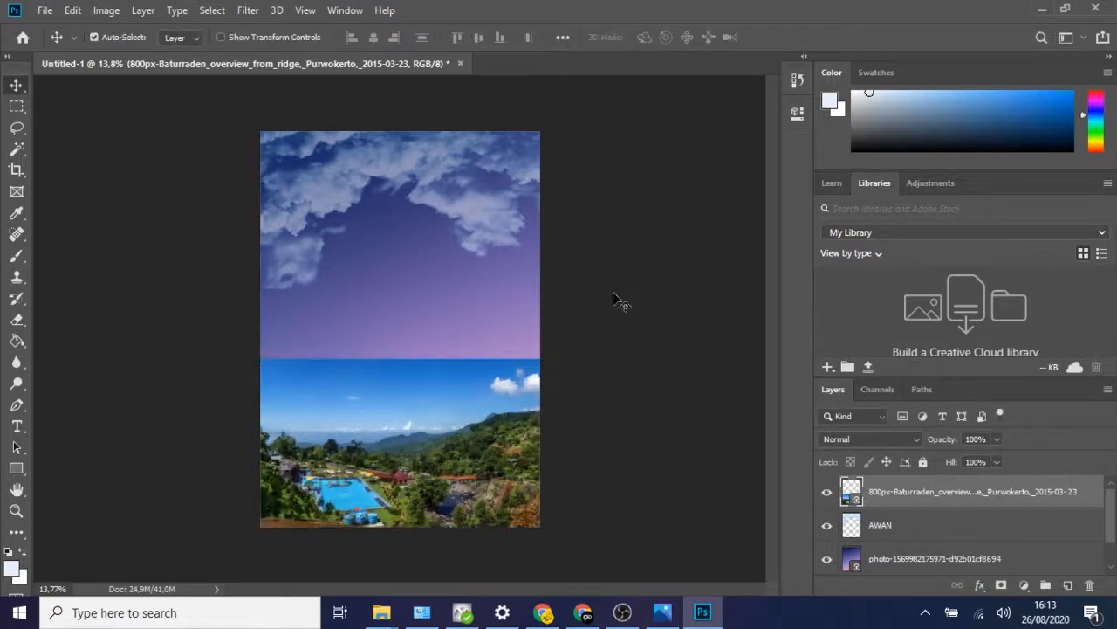
left_click(611, 297)
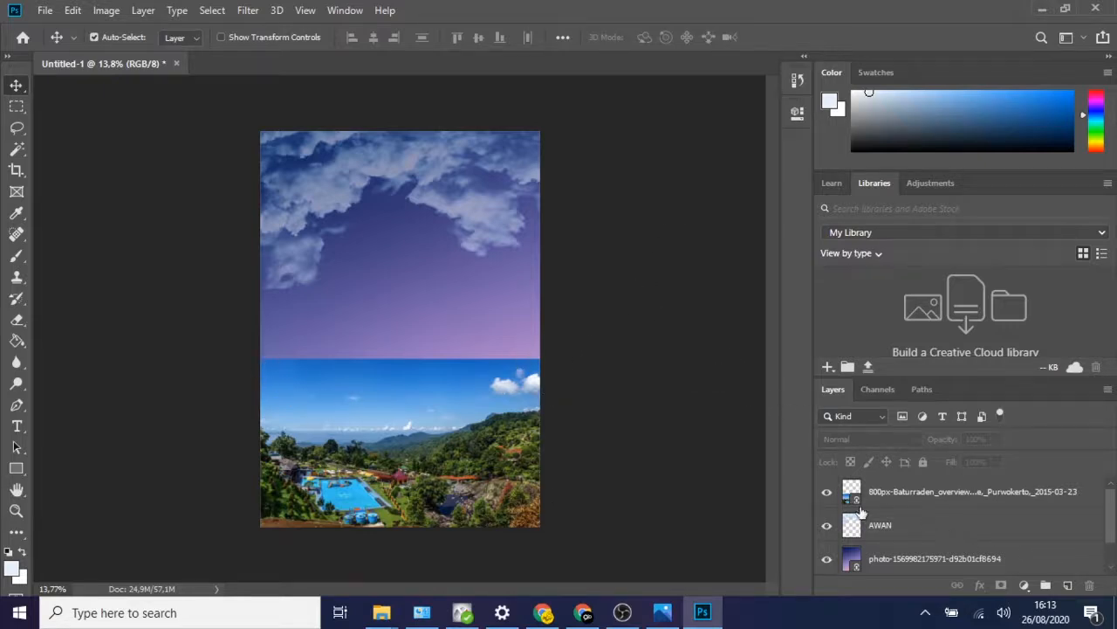
- Rename the placed Baturraden image layer as taman1
left_click(905, 528)
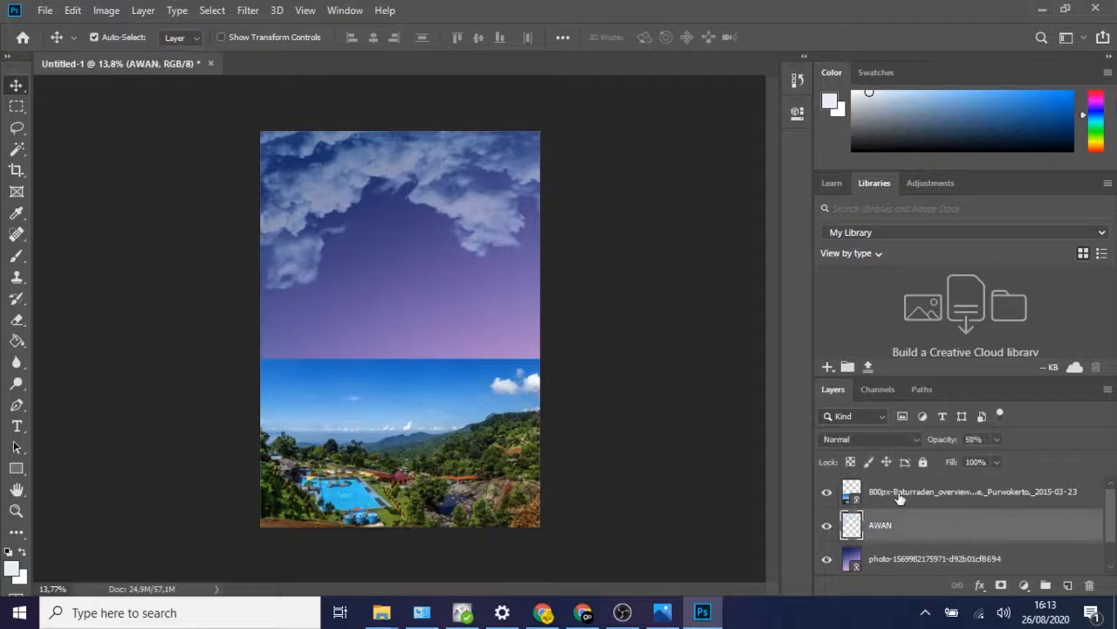
left_click(894, 497)
double_click(897, 494)
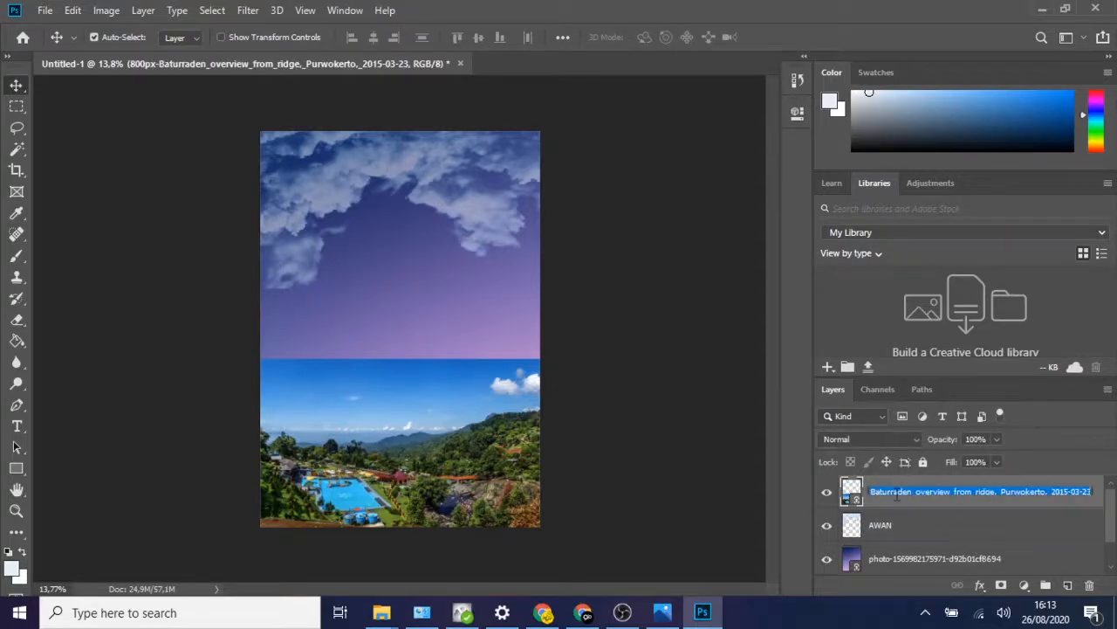
type("taman1")
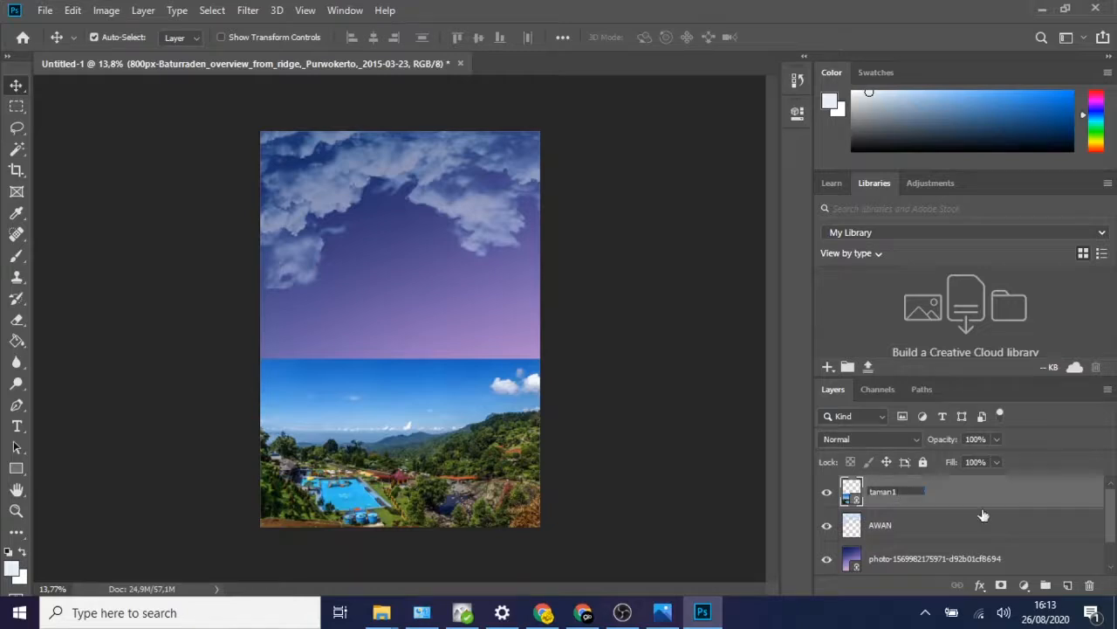
left_click(699, 471)
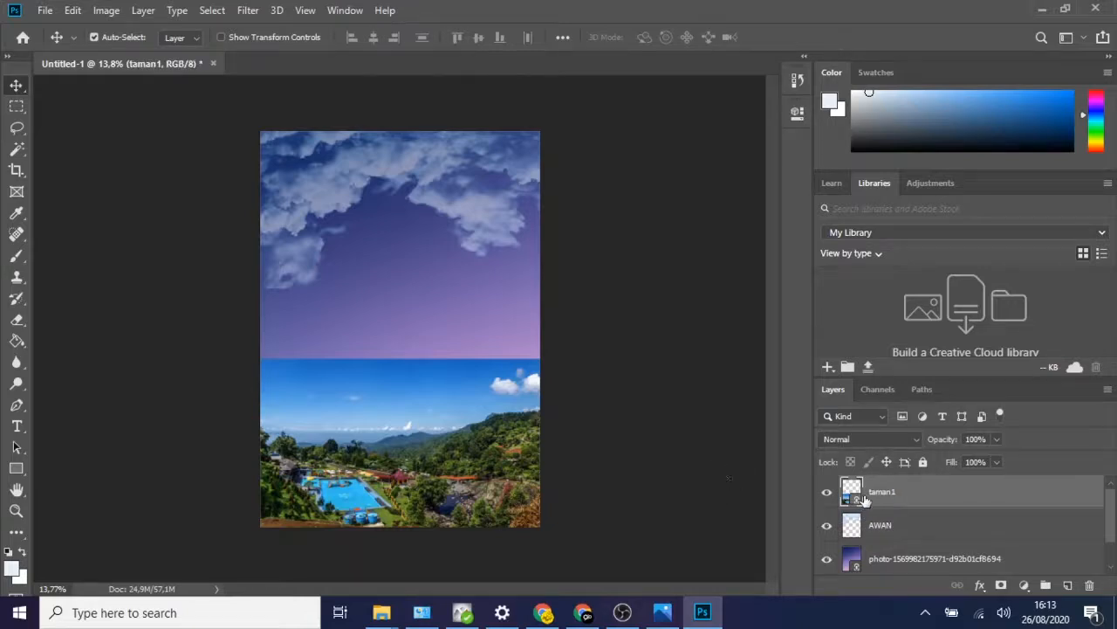
- Rasterize the taman1 layer and keep it selected
right_click(865, 495)
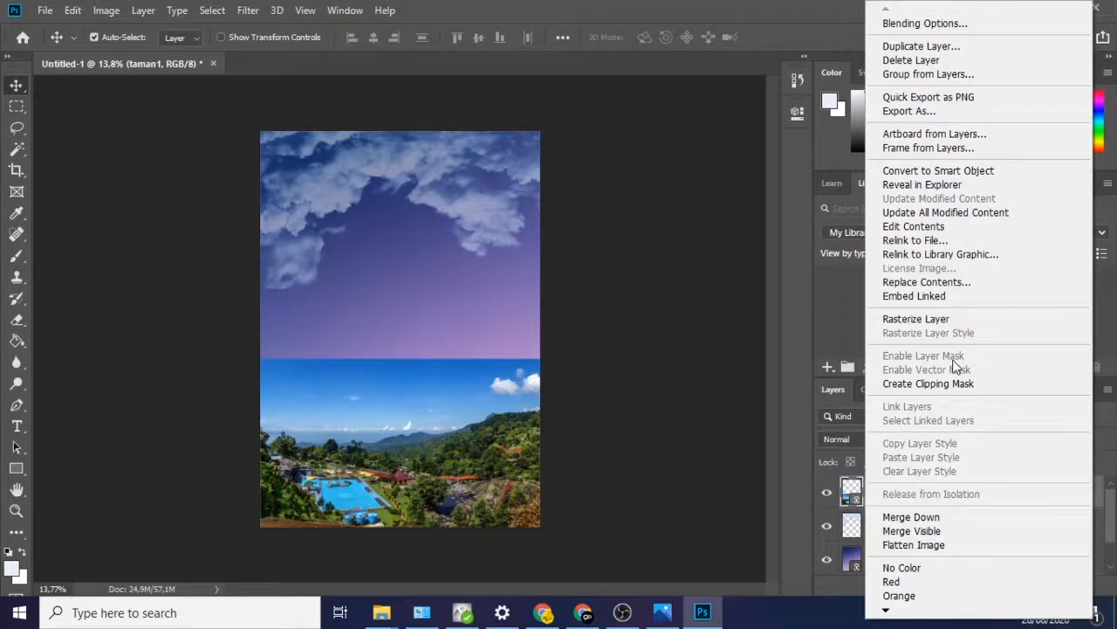
left_click(916, 319)
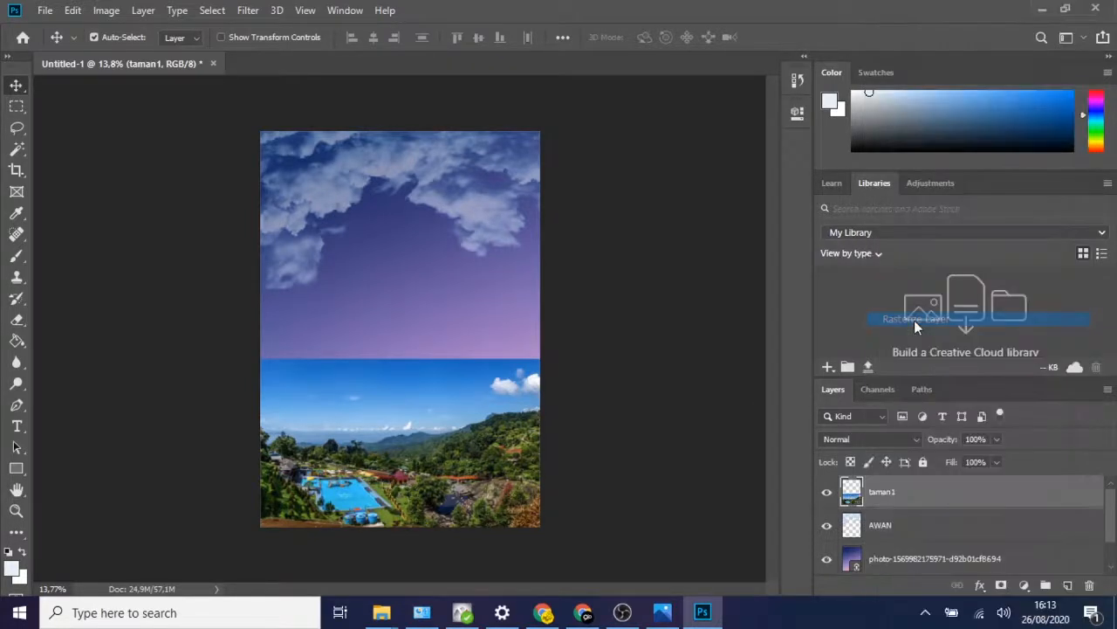
left_click(865, 500)
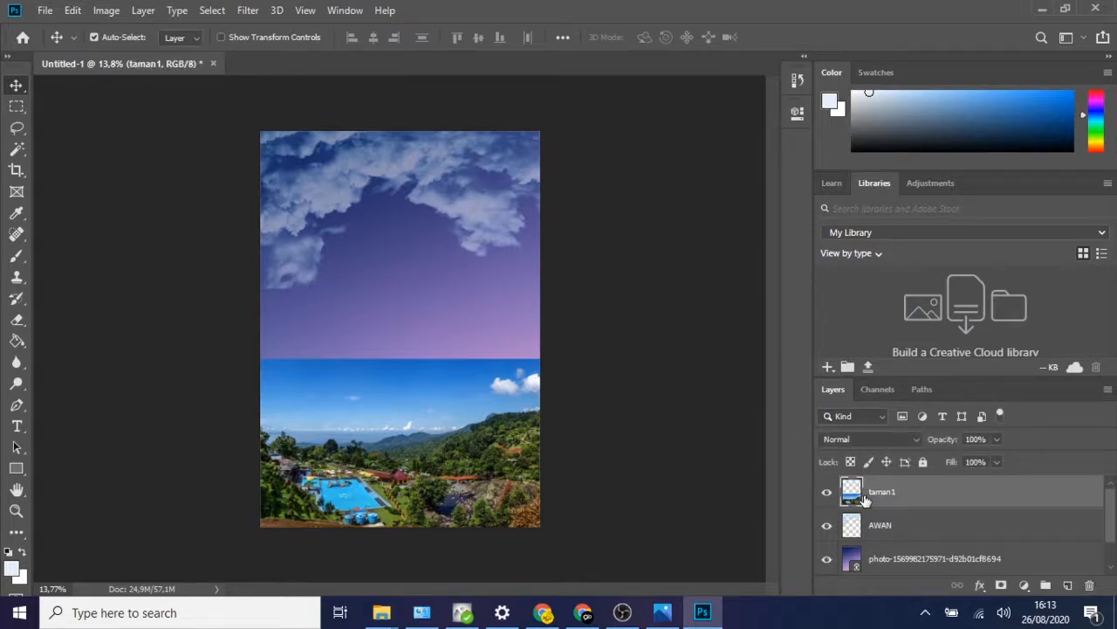
- Add a layer mask to taman1 and set the Eraser to the Soft Round brush
left_click(1001, 586)
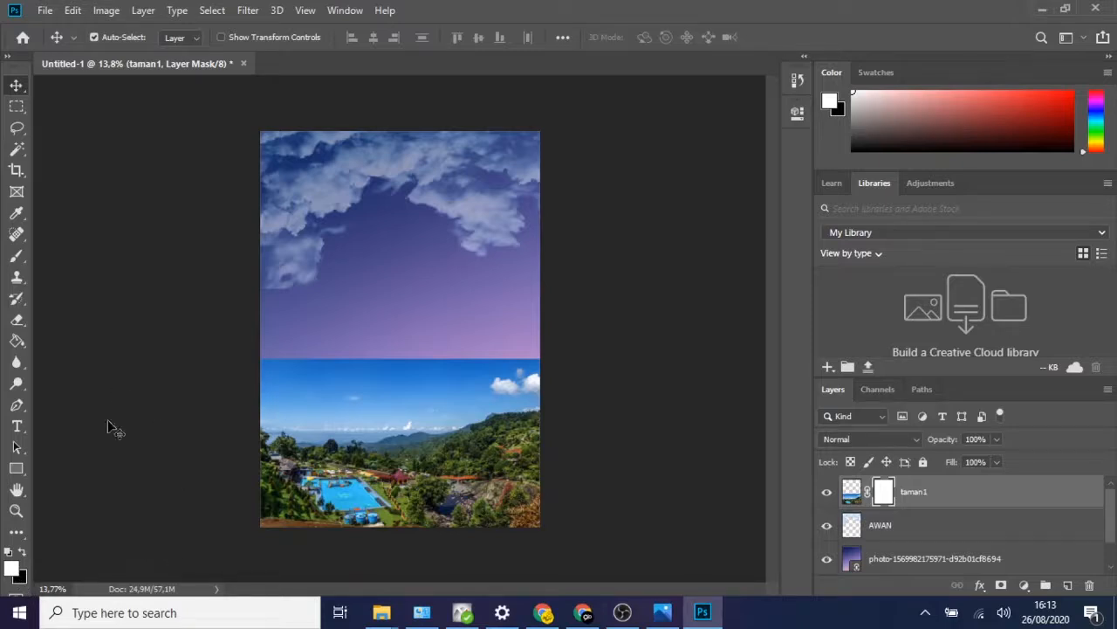
left_click(16, 323)
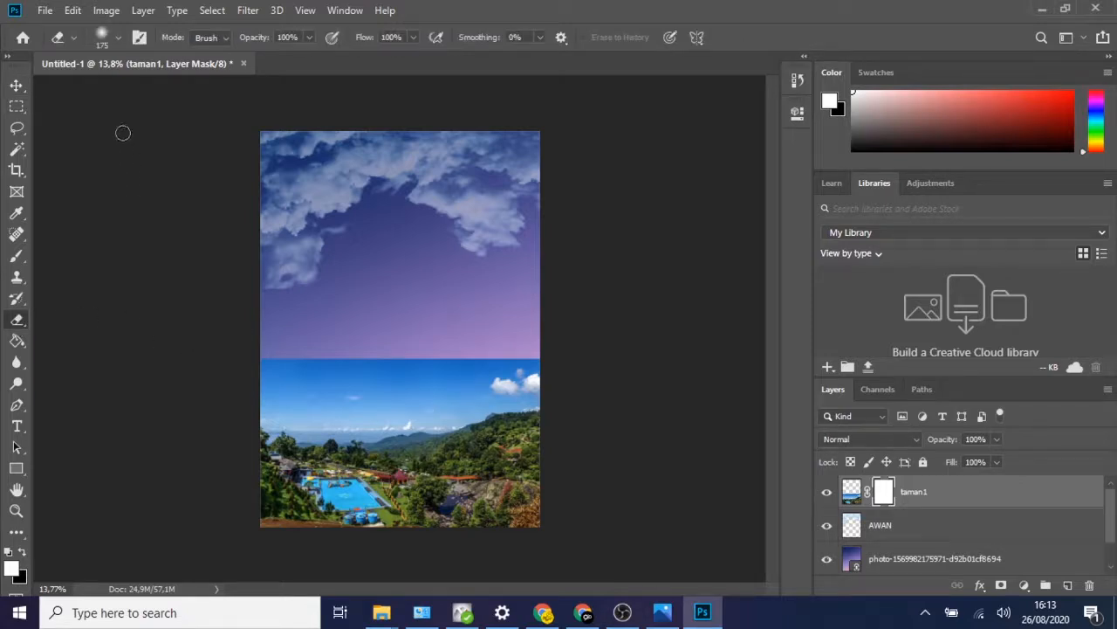
left_click(119, 37)
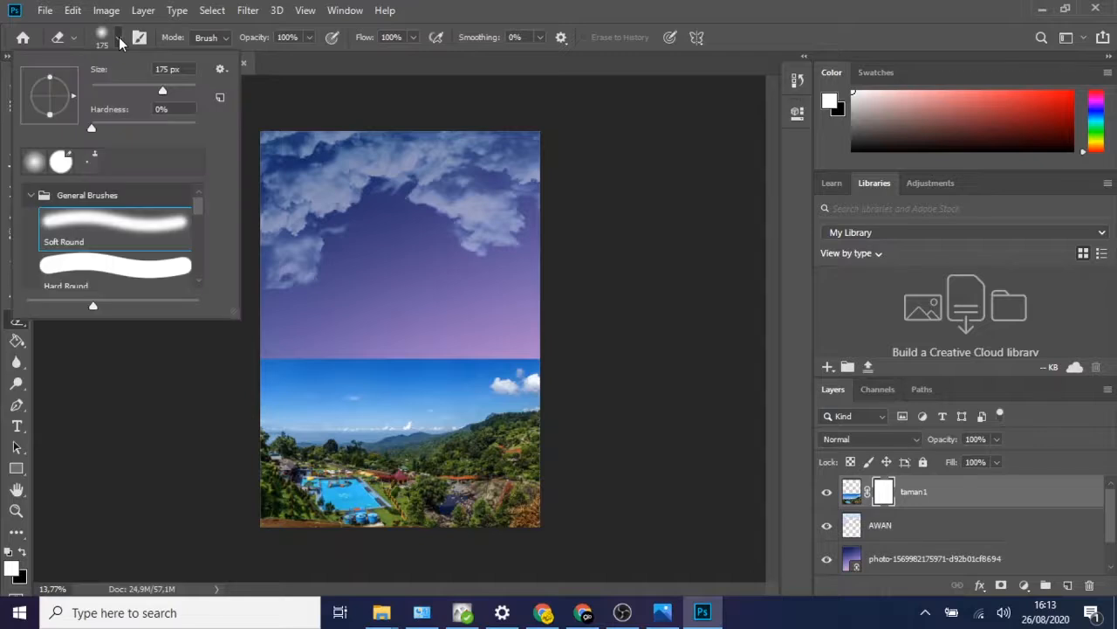
left_click(125, 226)
left_click(122, 37)
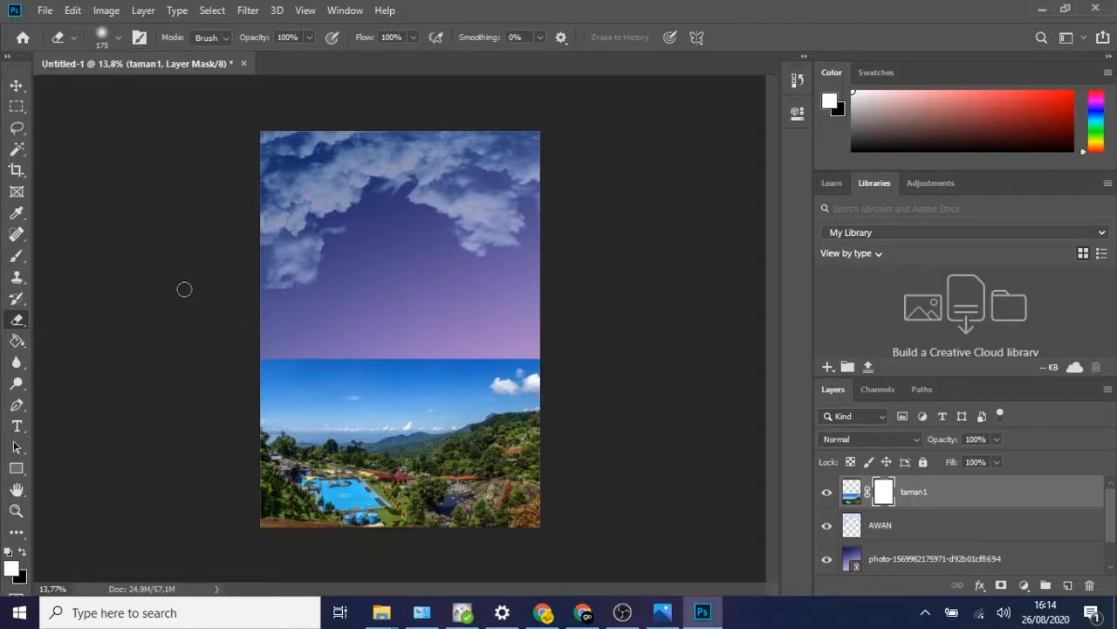
- Enlarge the eraser to 500 px and erase the blue sky above the hills on the taman1 mask
key("bracketright")
key("bracketright")
key("bracketright")
key("bracketright")
key("bracketright")
mouse_move(319, 362)
left_mouse_down()
mouse_move(244, 371)
mouse_move(547, 350)
mouse_move(483, 369)
mouse_move(540, 371)
mouse_move(523, 388)
mouse_move(385, 383)
mouse_move(405, 393)
mouse_move(302, 407)
mouse_move(239, 398)
mouse_move(339, 396)
mouse_move(379, 407)
mouse_move(532, 390)
mouse_move(548, 386)
mouse_move(549, 332)
left_mouse_up()
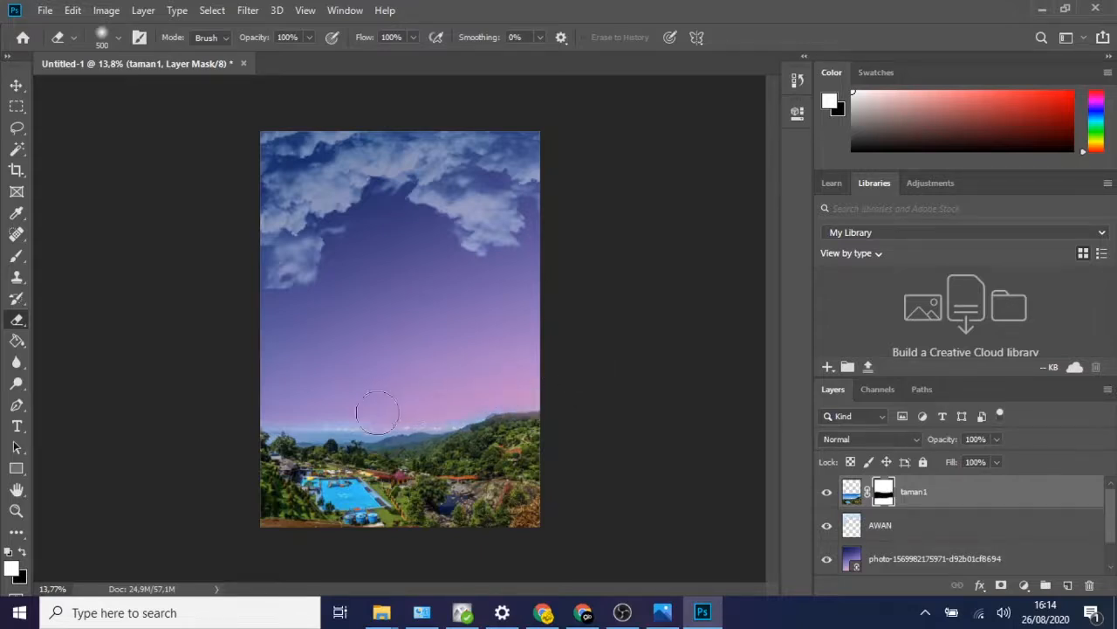
left_click_drag(378, 412, 245, 408)
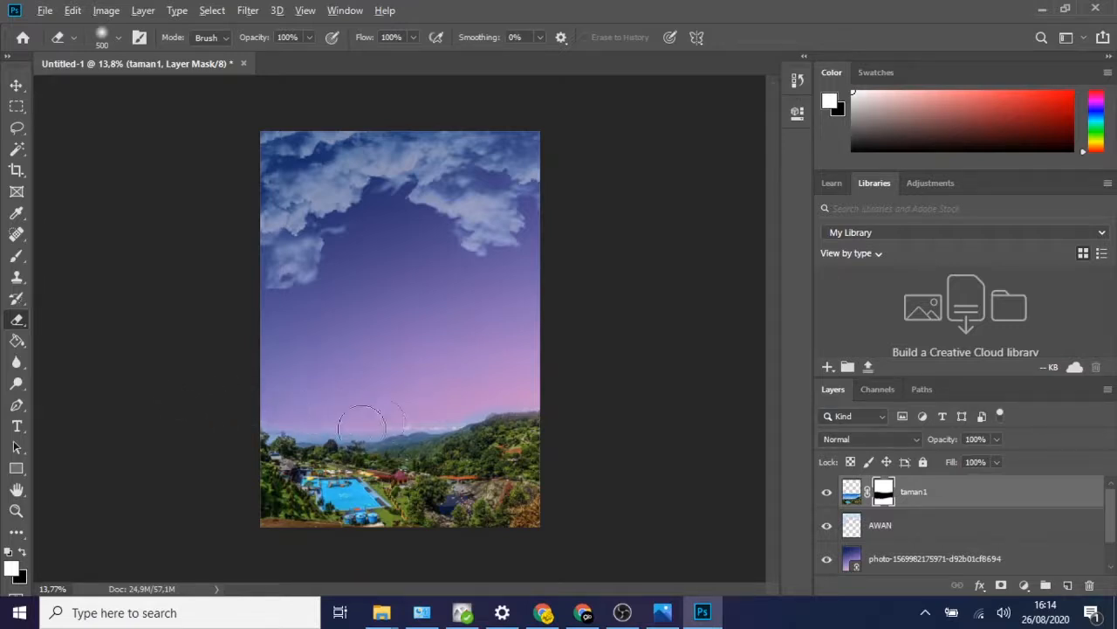
- Reduce the eraser to 200 px and erase the leftover sky along the ridge in the taman1 mask
scroll(385, 426, "up", 4)
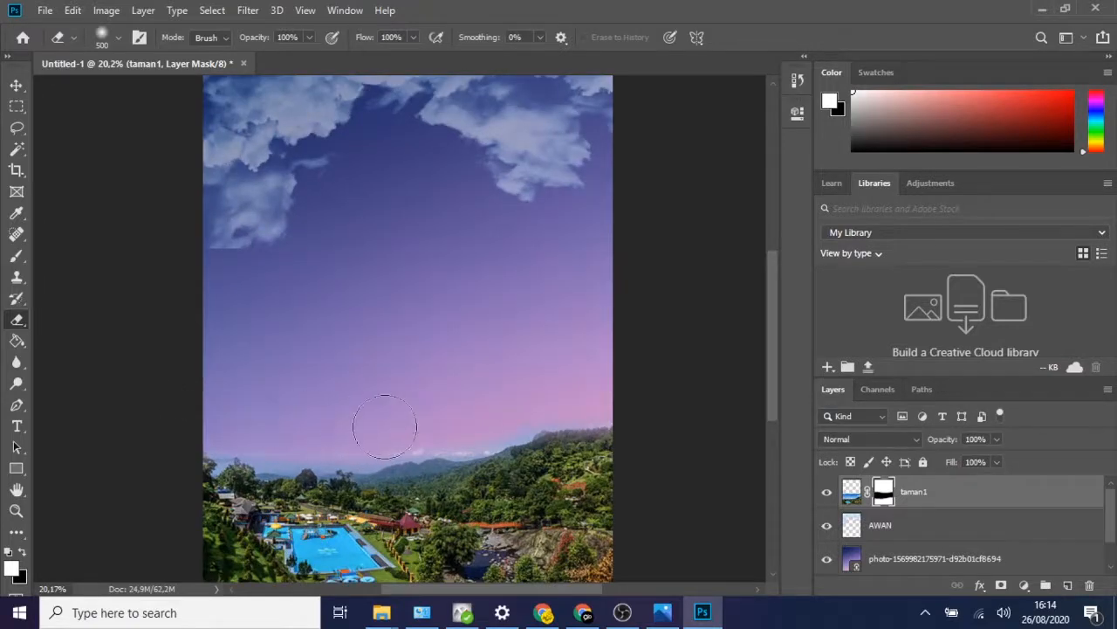
key("bracketleft")
key("bracketleft")
mouse_move(432, 441)
left_mouse_down()
mouse_move(492, 444)
mouse_move(526, 420)
left_mouse_up()
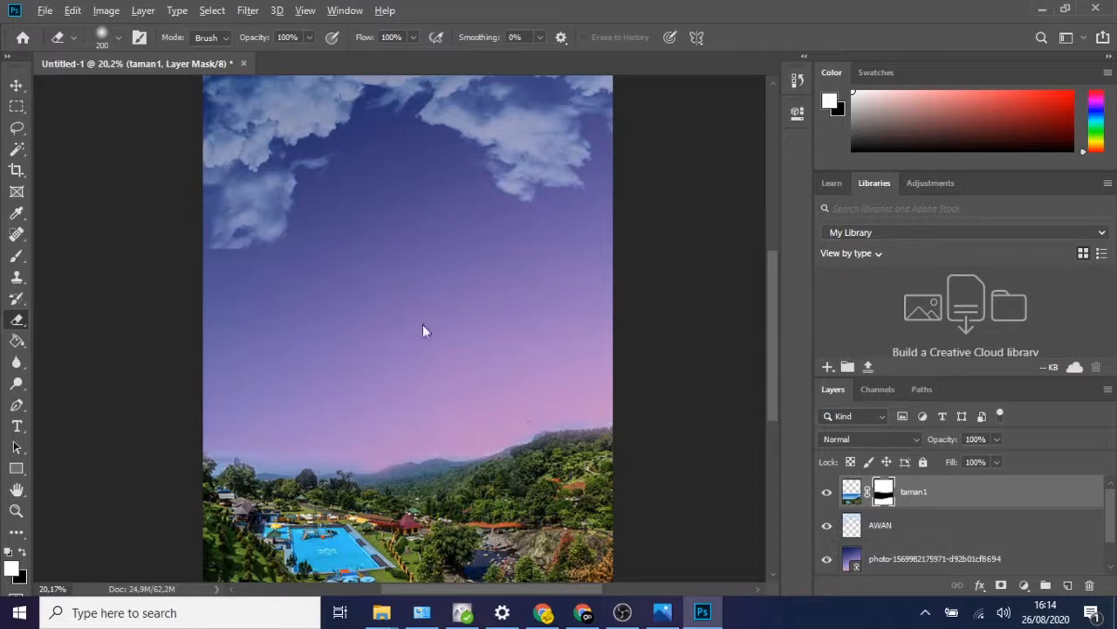
- Reduce the eraser to 90 px for fine work around the treetops at the landscape's left edge
scroll(424, 329, "down", 3)
scroll(387, 326, "up", 2)
scroll(320, 426, "up", 2)
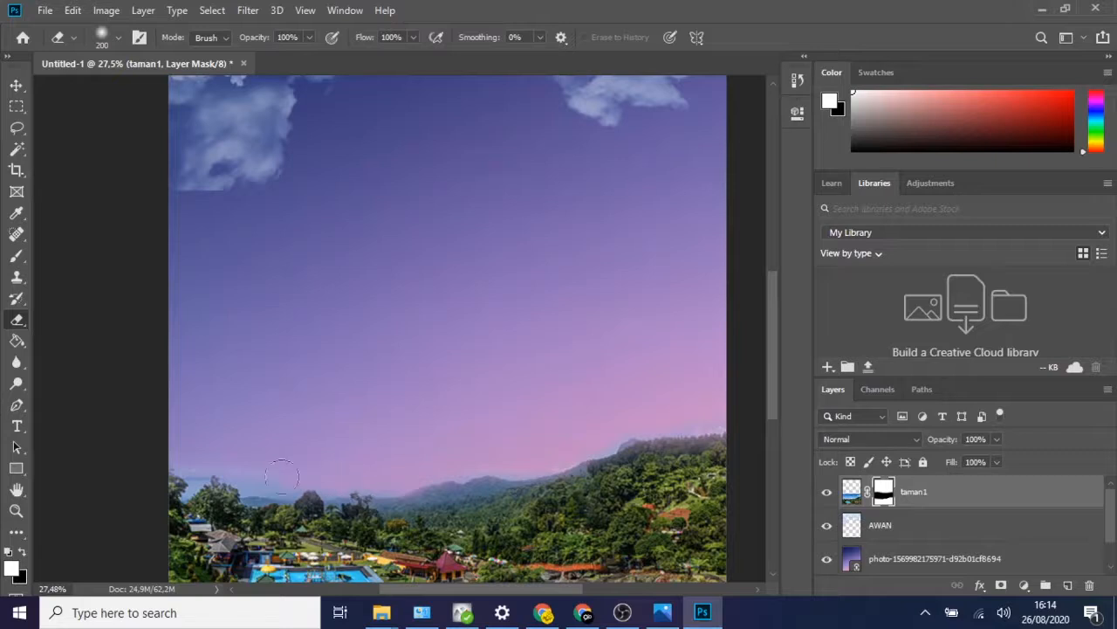
scroll(231, 454, "down", 1)
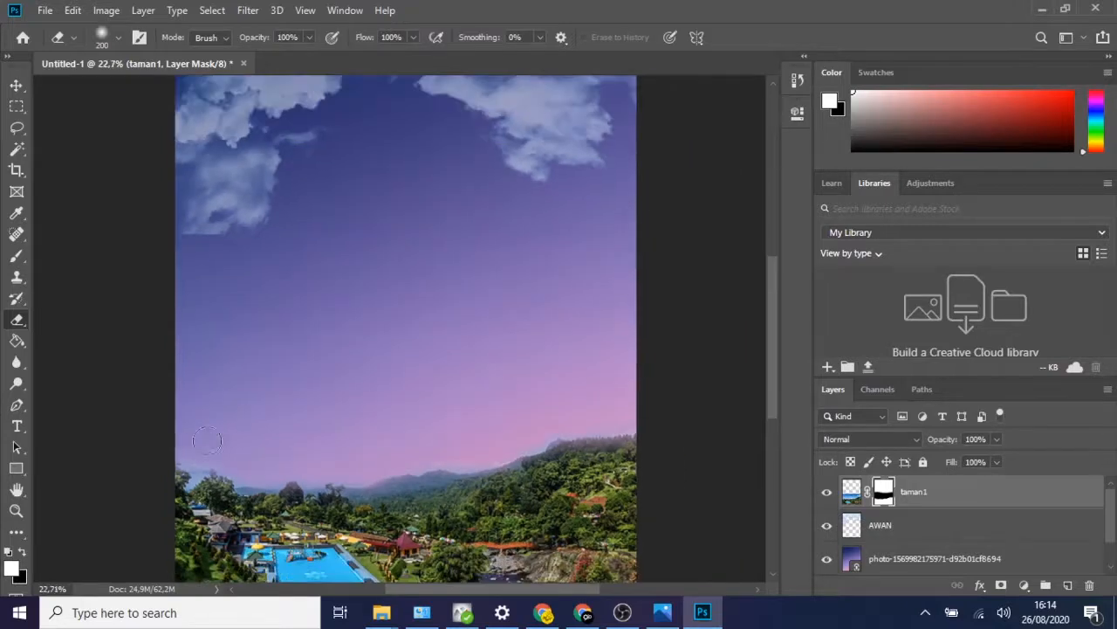
scroll(179, 472, "up", 5)
scroll(179, 485, "up", 1)
key("bracketleft")
key("bracketleft")
key("bracketleft")
key("bracketleft")
key("bracketleft")
key("bracketleft")
key("bracketleft")
key("bracketleft")
key("bracketleft")
key("bracketleft")
key("bracketleft")
key("bracketleft")
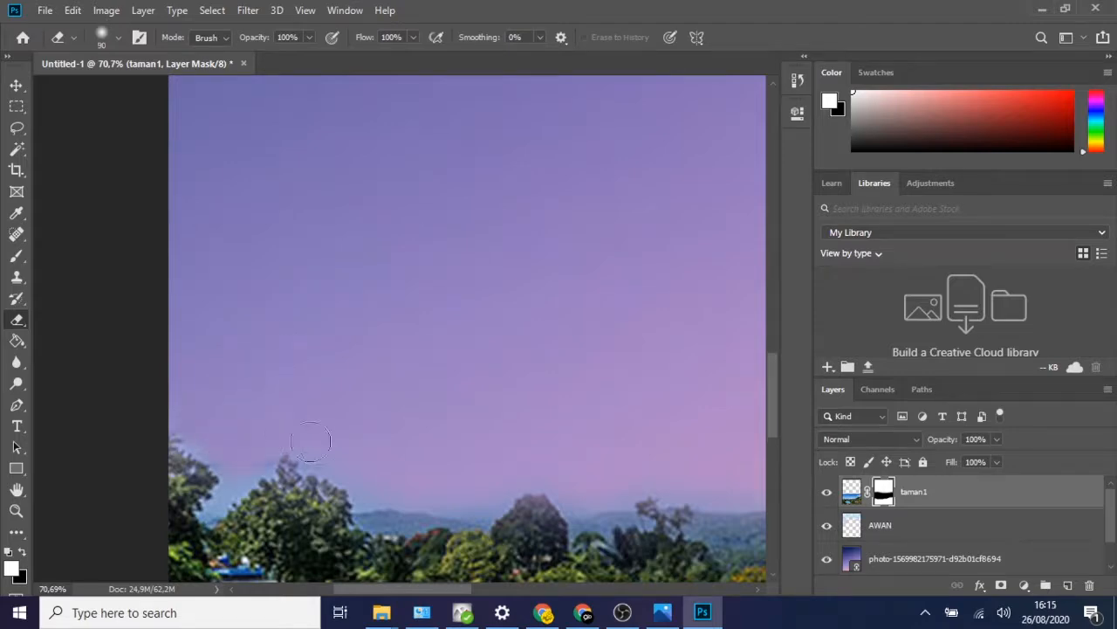
scroll(314, 446, "down", 6)
scroll(420, 359, "down", 2)
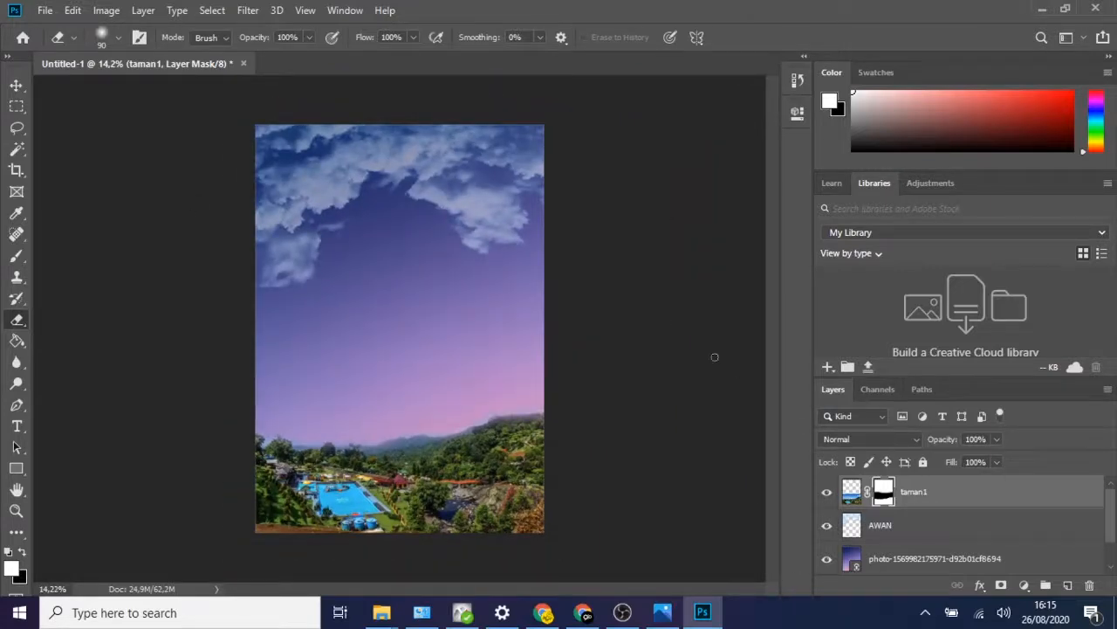
- Place the 3585-media-online-bandung waterfall image from the Desain Poster folder as a linked image above taman1
left_click(44, 10)
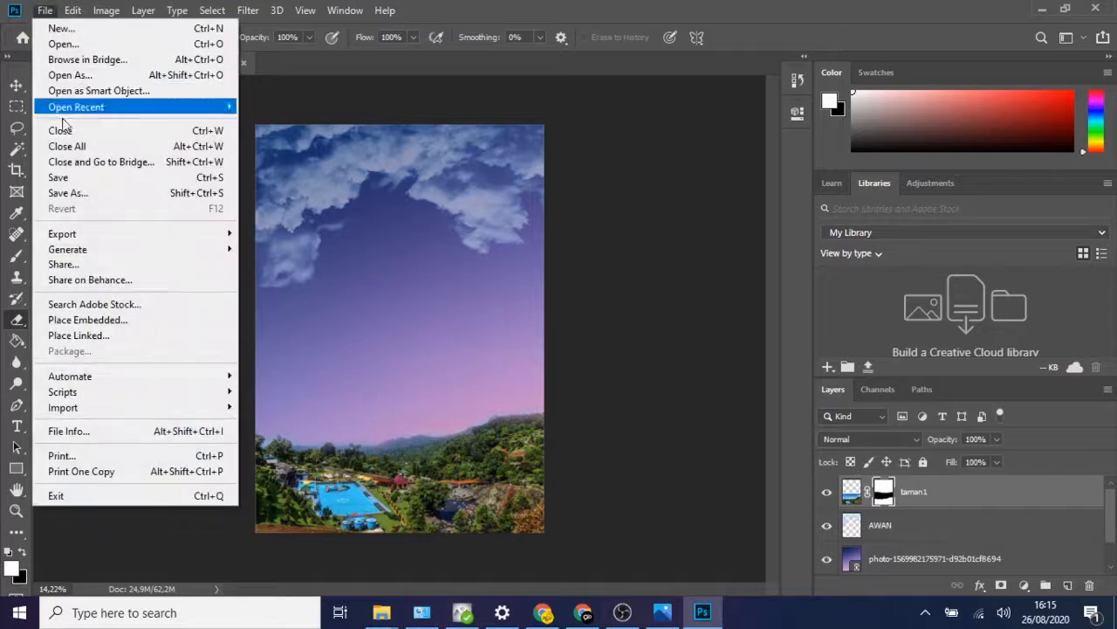
left_click(162, 338)
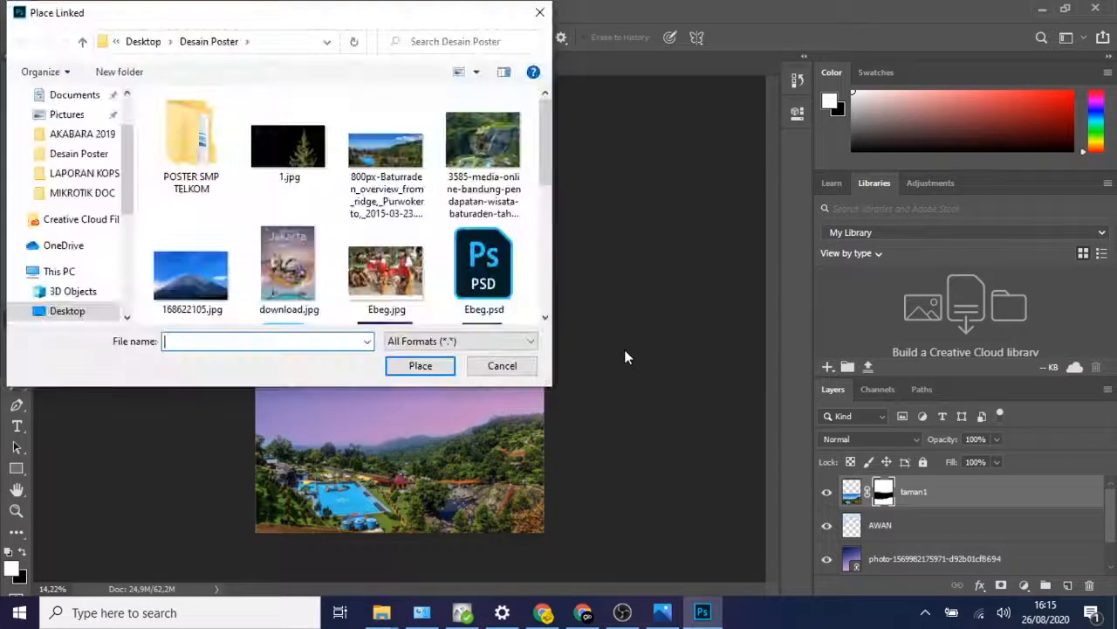
left_click(487, 155)
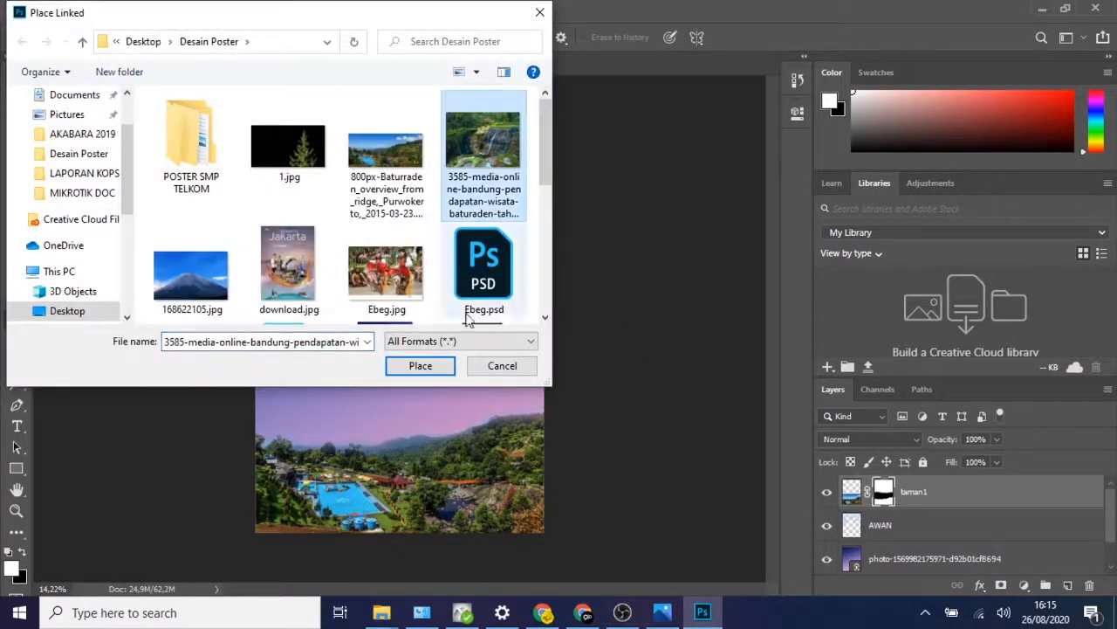
left_click(424, 367)
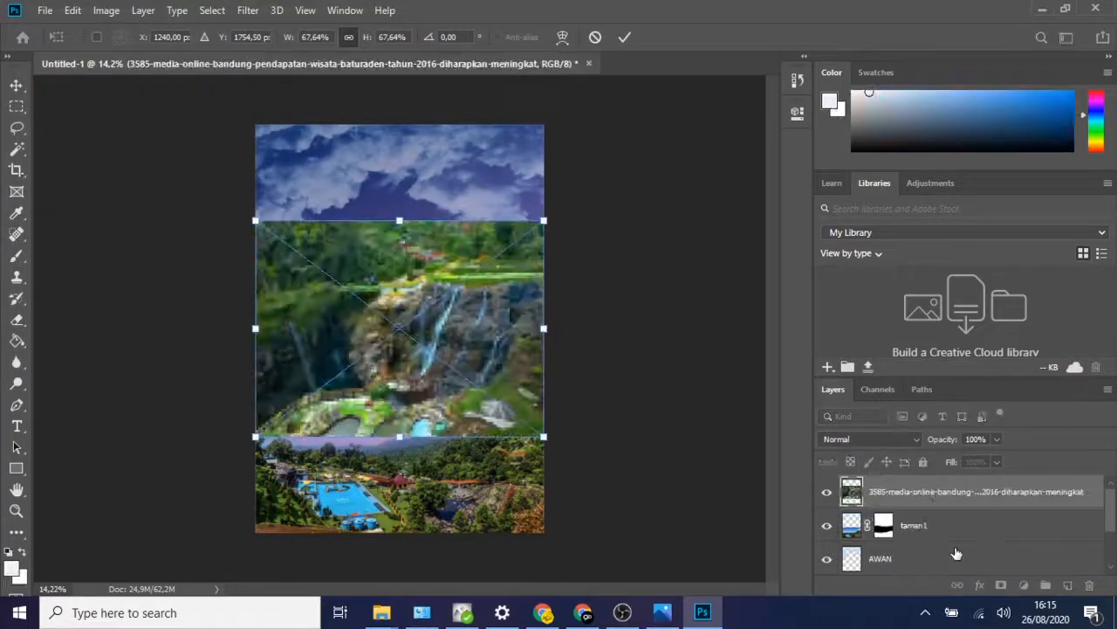
- Commit the placed waterfall image at its default size and rename its layer as taman2
double_click(927, 493)
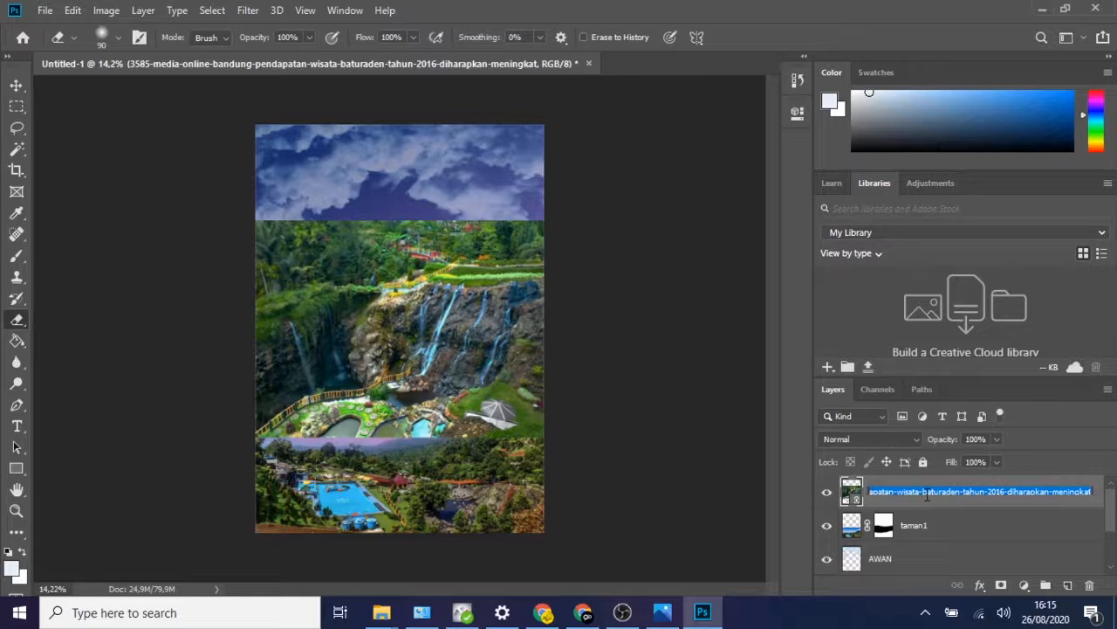
type("taman2")
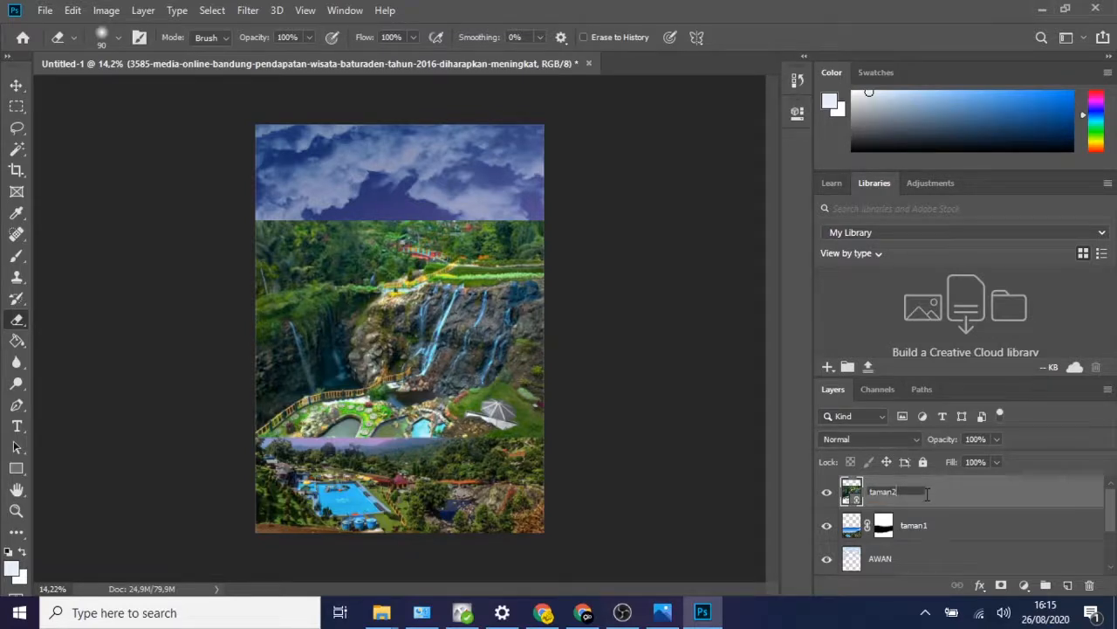
key("Return")
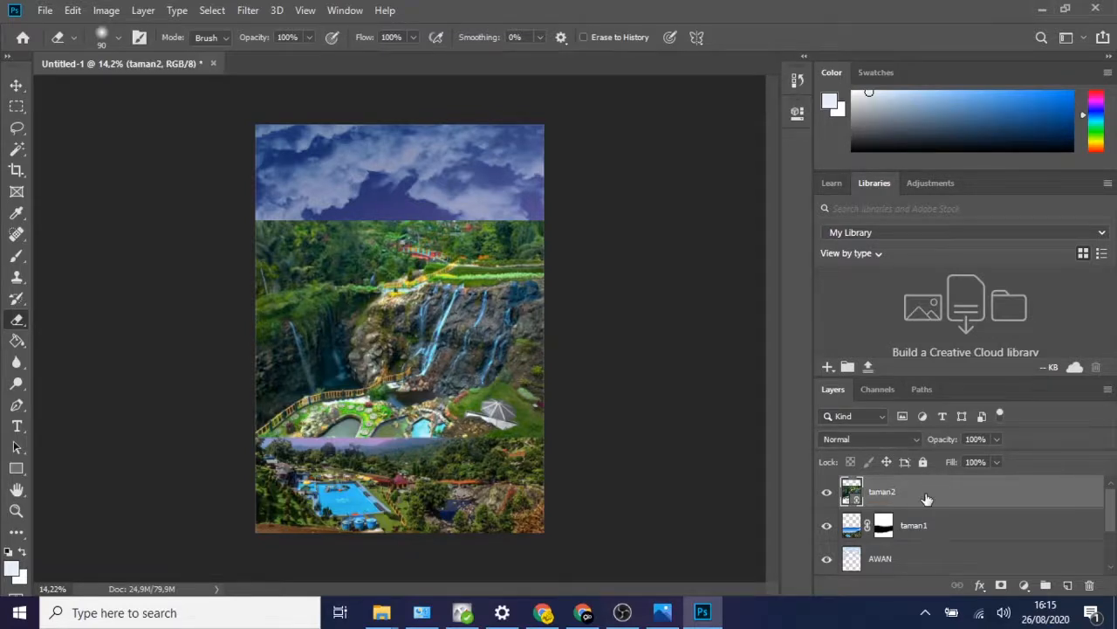
- Rasterize the taman2 layer
right_click(855, 503)
right_click(853, 501)
right_click(847, 498)
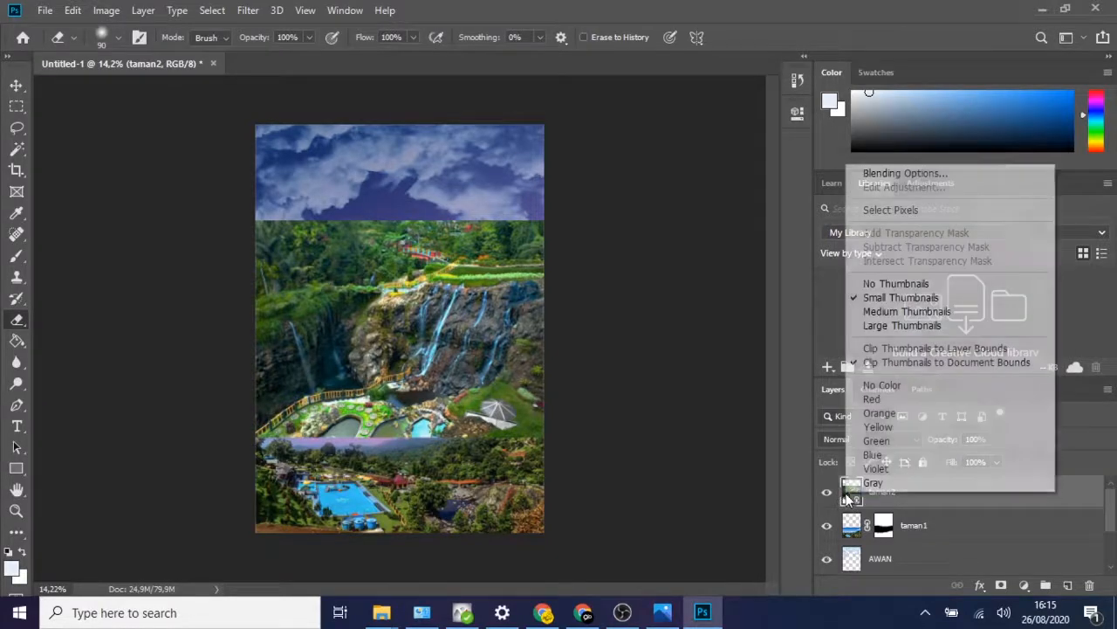
left_click(959, 524)
right_click(889, 495)
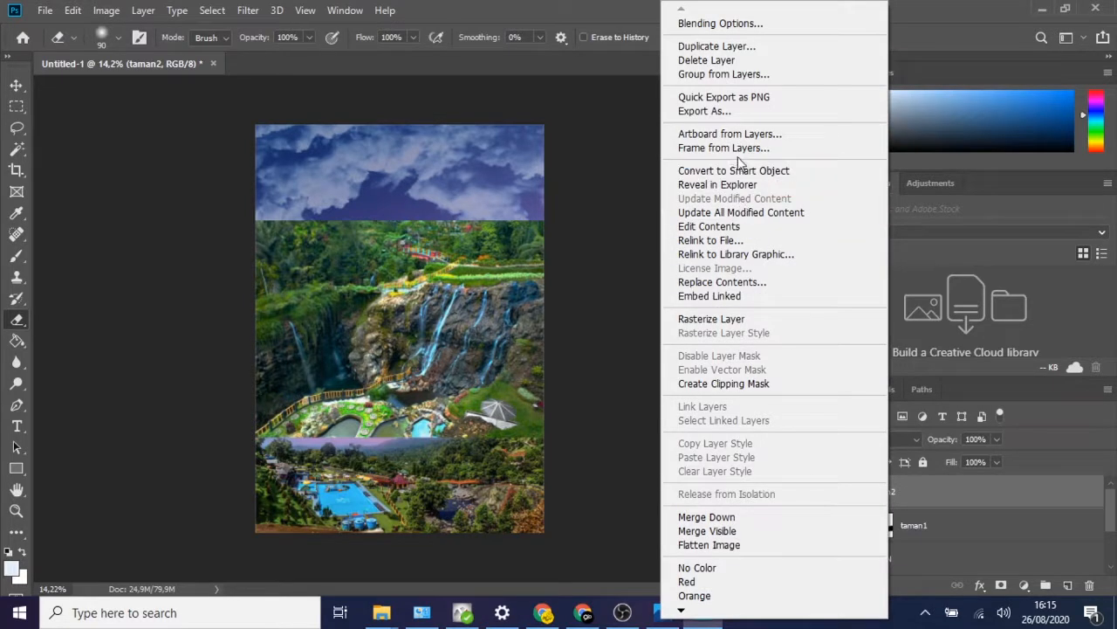
left_click(738, 319)
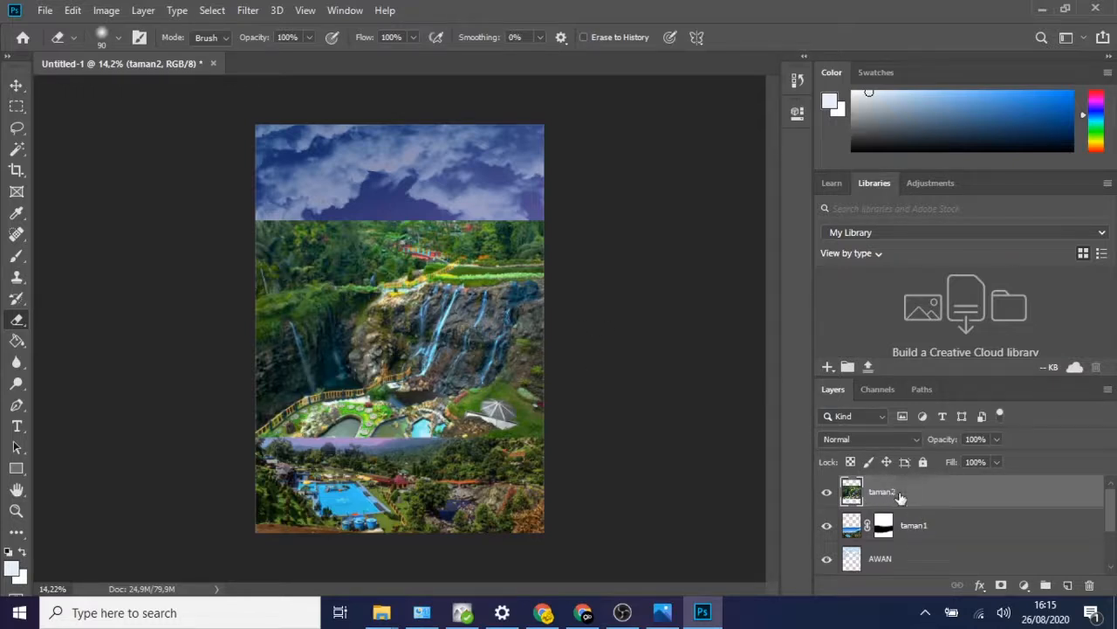
- Reorder taman2 below taman1 and move the waterfall photo slightly down behind the landscape, keeping it aligned with the page sides
left_click_drag(884, 494, 887, 535)
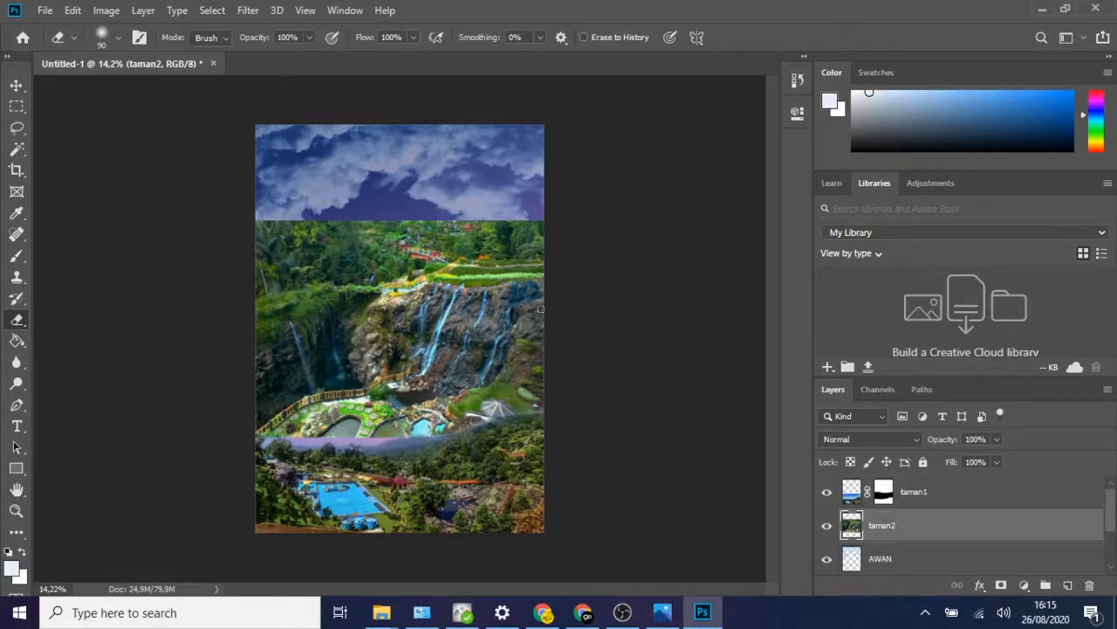
key("v")
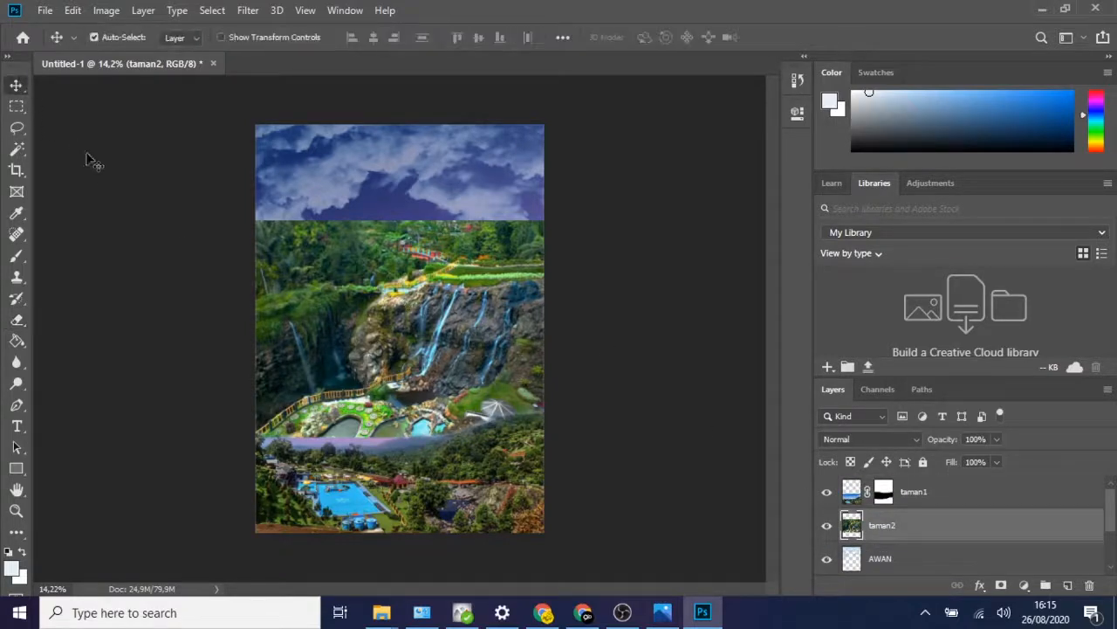
left_click(88, 162)
left_click_drag(419, 274, 427, 296)
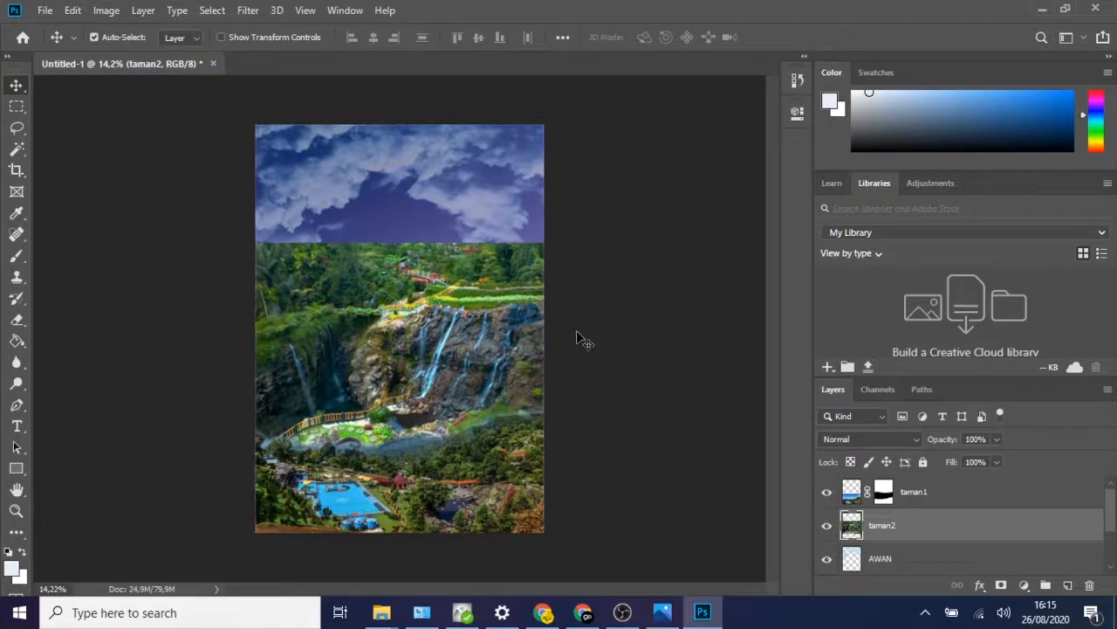
left_click(576, 332)
- Erase the bluish haze on the taman1 layer along its upper edge, from the garden pond to the right hillside, with the 90 px eraser
scroll(573, 325, "down", 1)
scroll(393, 441, "up", 3)
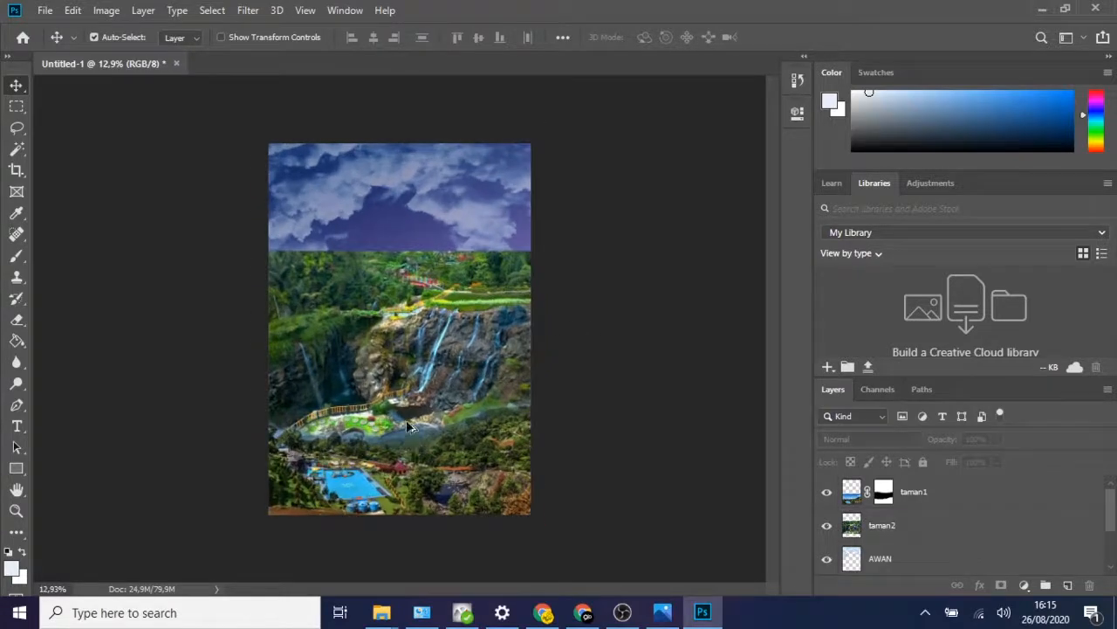
scroll(371, 497, "up", 4)
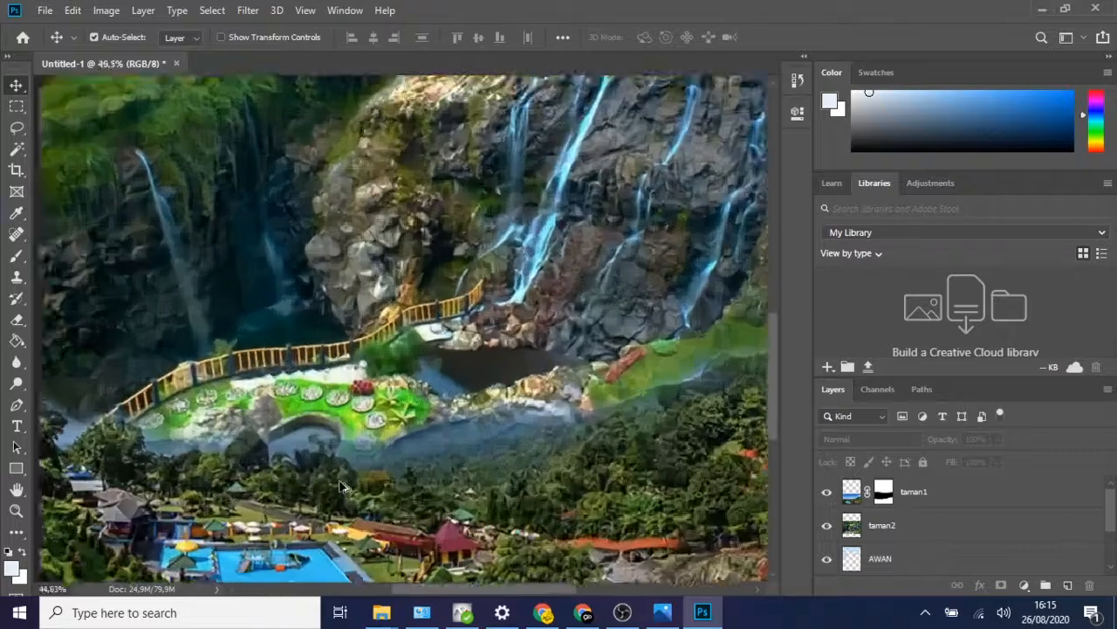
scroll(340, 470, "down", 1)
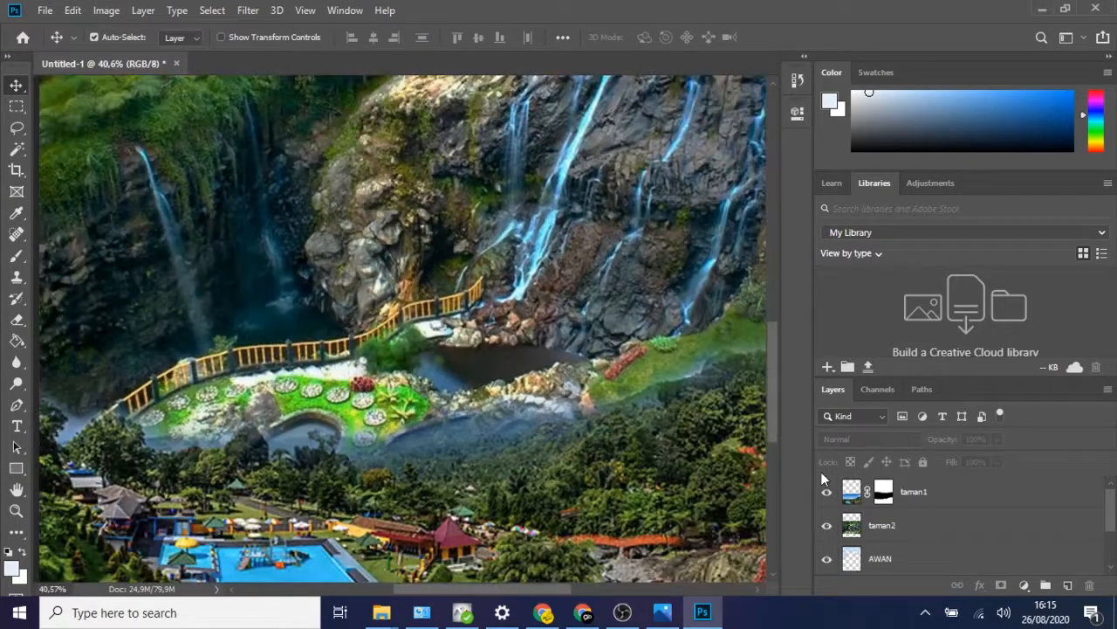
left_click(893, 526)
left_click(909, 494)
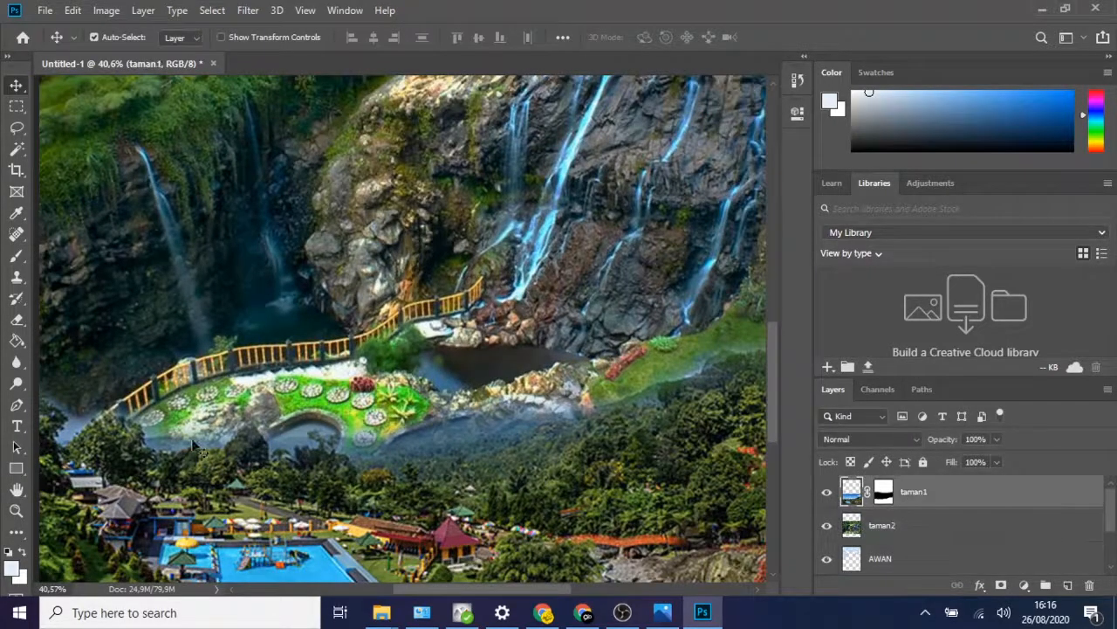
left_click(15, 322)
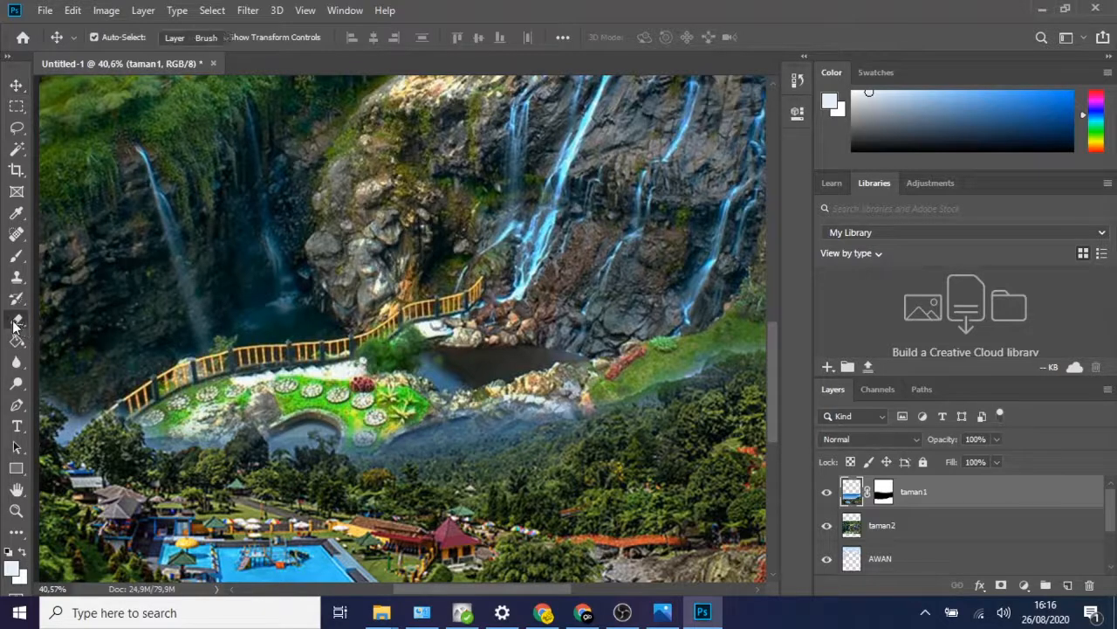
mouse_move(321, 429)
left_mouse_down()
mouse_move(282, 439)
mouse_move(366, 438)
mouse_move(379, 449)
mouse_move(408, 431)
mouse_move(521, 408)
mouse_move(502, 428)
mouse_move(470, 431)
mouse_move(509, 440)
mouse_move(523, 422)
mouse_move(543, 445)
mouse_move(510, 458)
mouse_move(490, 449)
mouse_move(563, 419)
mouse_move(544, 423)
mouse_move(536, 409)
mouse_move(592, 411)
mouse_move(582, 431)
mouse_move(542, 448)
mouse_move(605, 404)
mouse_move(756, 349)
left_mouse_up()
scroll(684, 389, "down", 2)
scroll(685, 389, "down", 2)
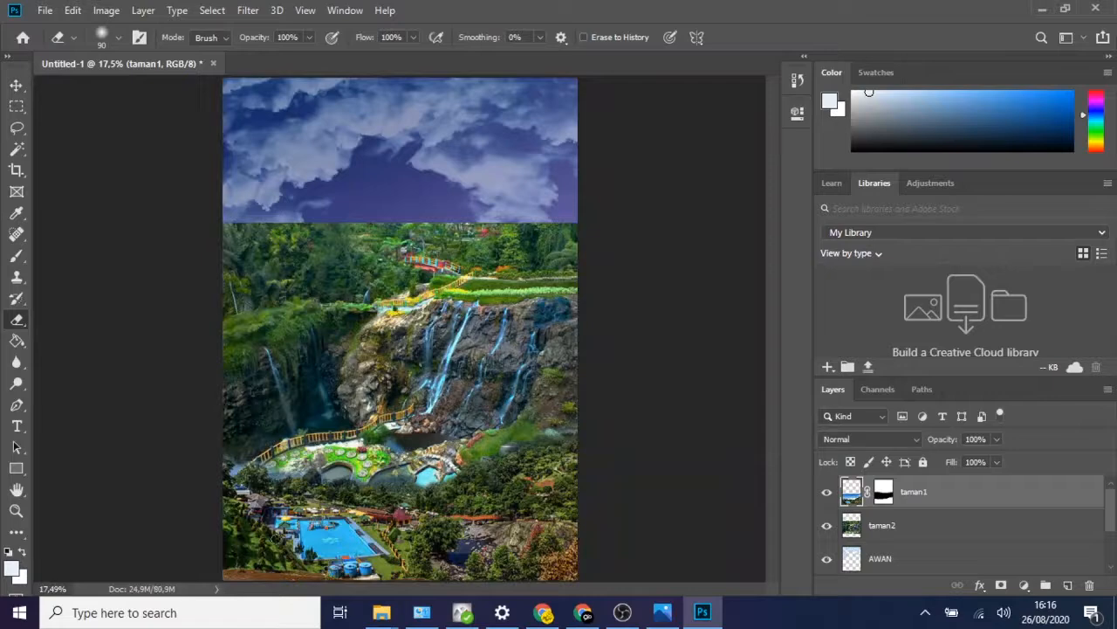
- Reduce the eraser to 60 px and erase the haze above the left trees on taman1, below the yellow fence
scroll(245, 487, "up", 4)
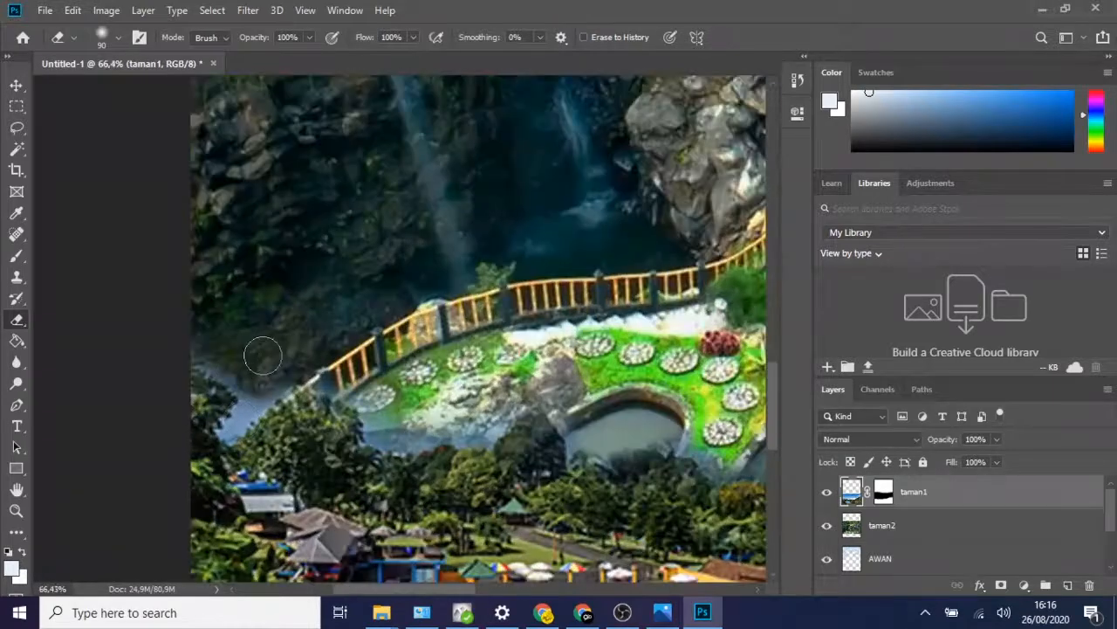
key("bracketleft")
key("bracketleft")
key("bracketleft")
mouse_move(233, 374)
left_mouse_down()
mouse_move(250, 397)
mouse_move(230, 428)
mouse_move(274, 384)
mouse_move(309, 378)
mouse_move(357, 398)
mouse_move(376, 431)
mouse_move(399, 440)
mouse_move(503, 418)
left_mouse_up()
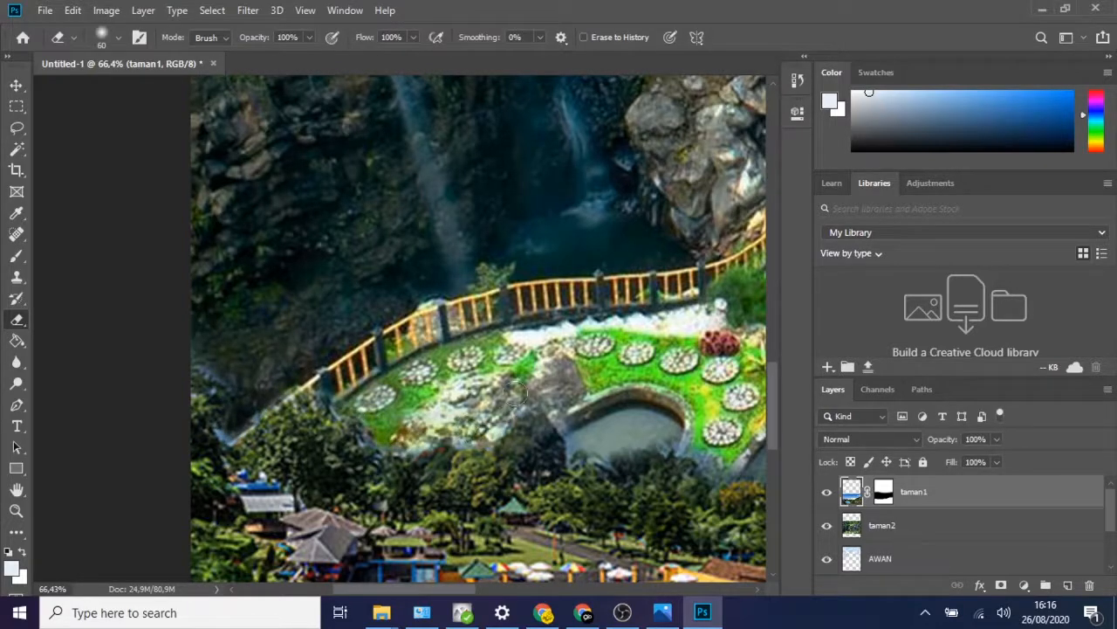
scroll(467, 383, "down", 4)
scroll(521, 349, "down", 3)
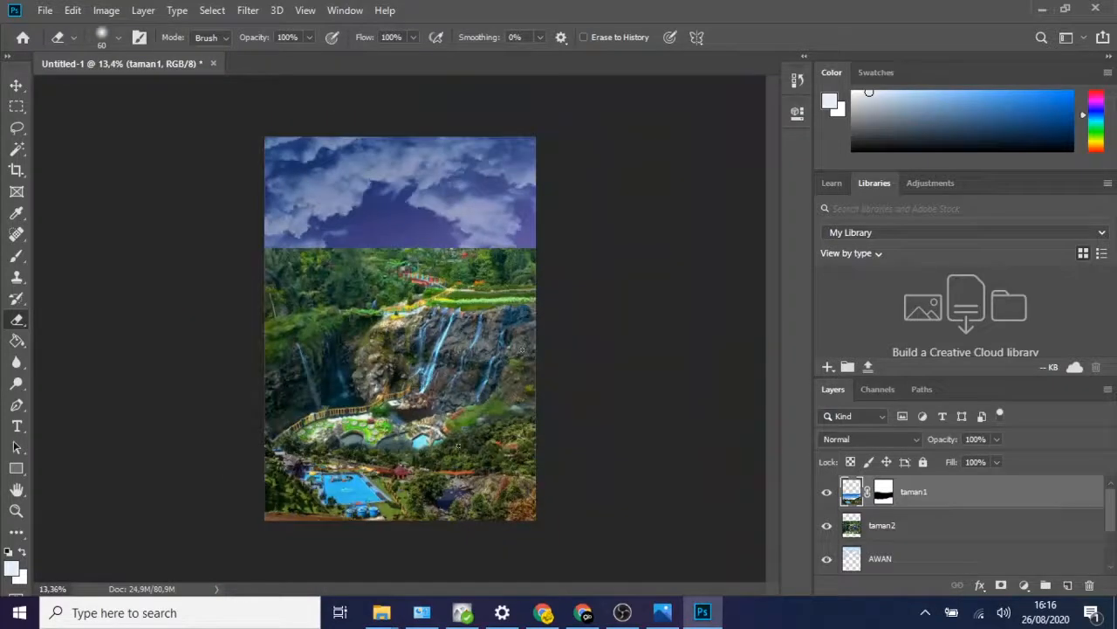
scroll(521, 351, "up", 1)
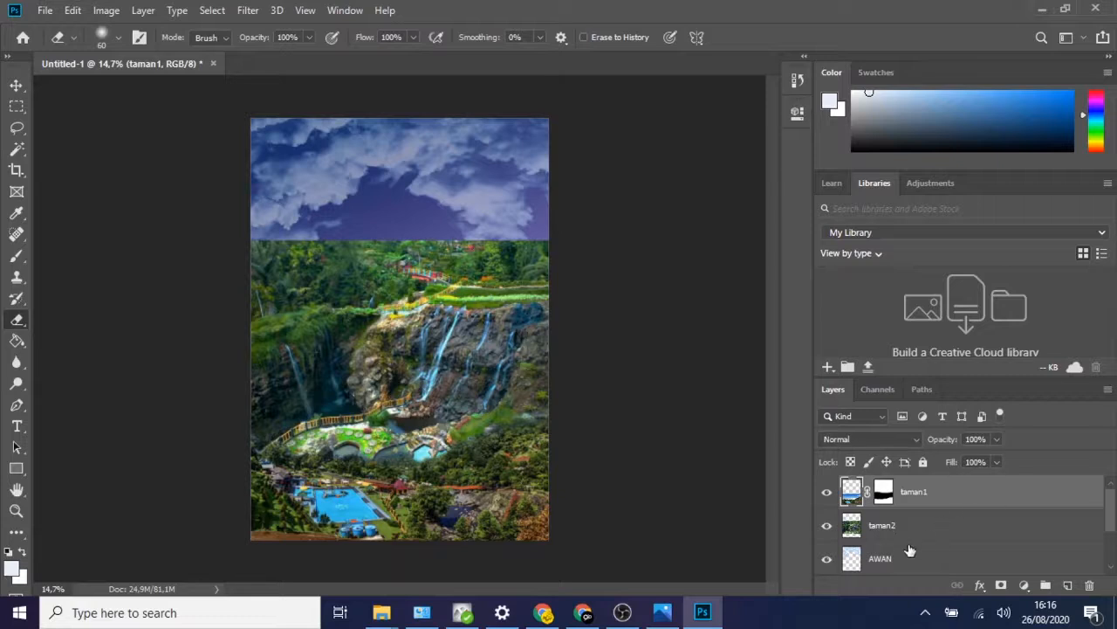
- Move the AWAN cloud layer above taman1, to the top of the layer stack
left_click(894, 566)
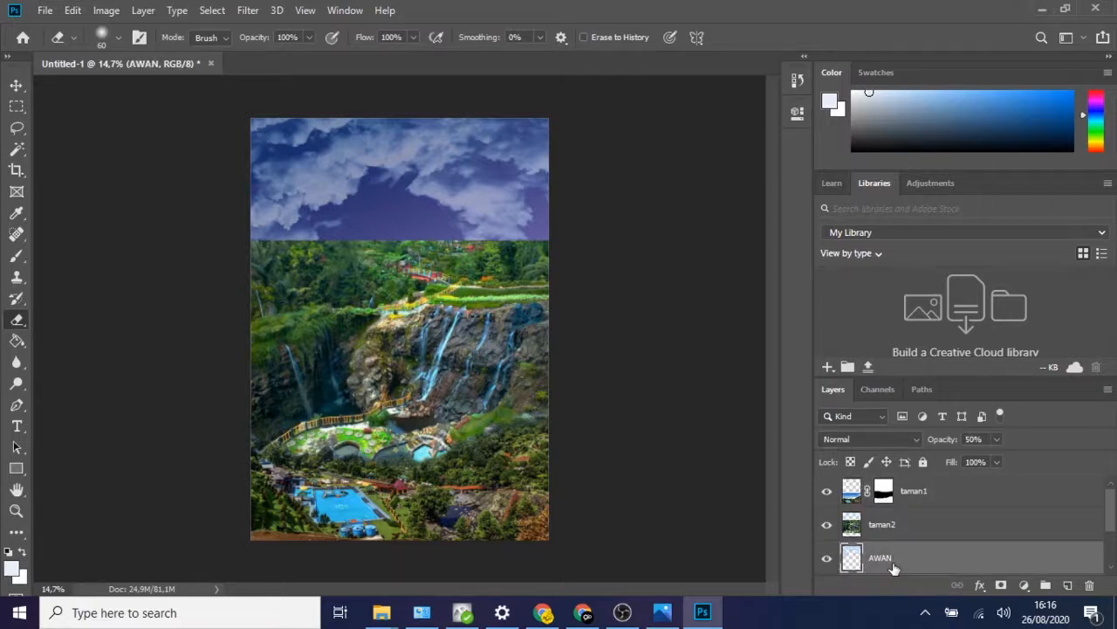
left_click_drag(894, 567, 952, 502)
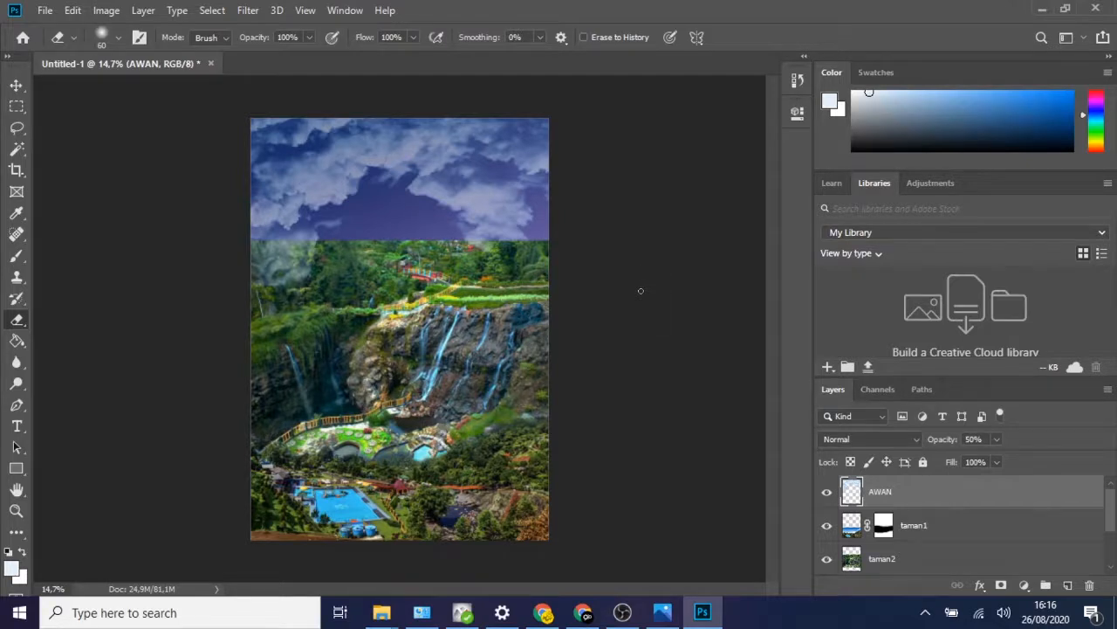
- Place the mountain photo 168622105.jpg as a linked image at its default size and position
left_click(44, 11)
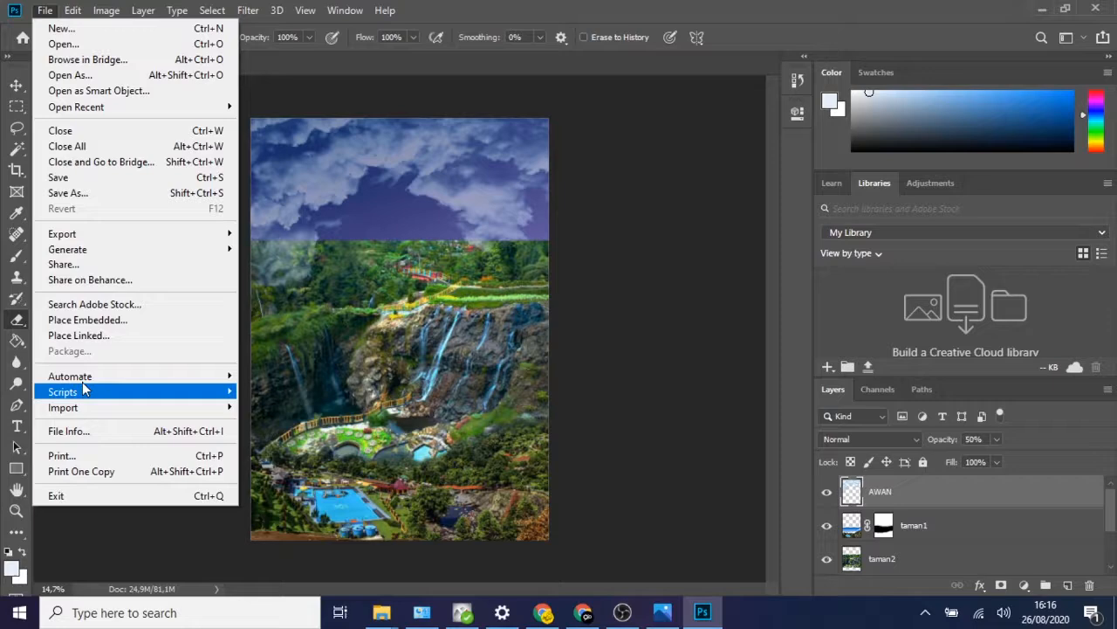
left_click(88, 337)
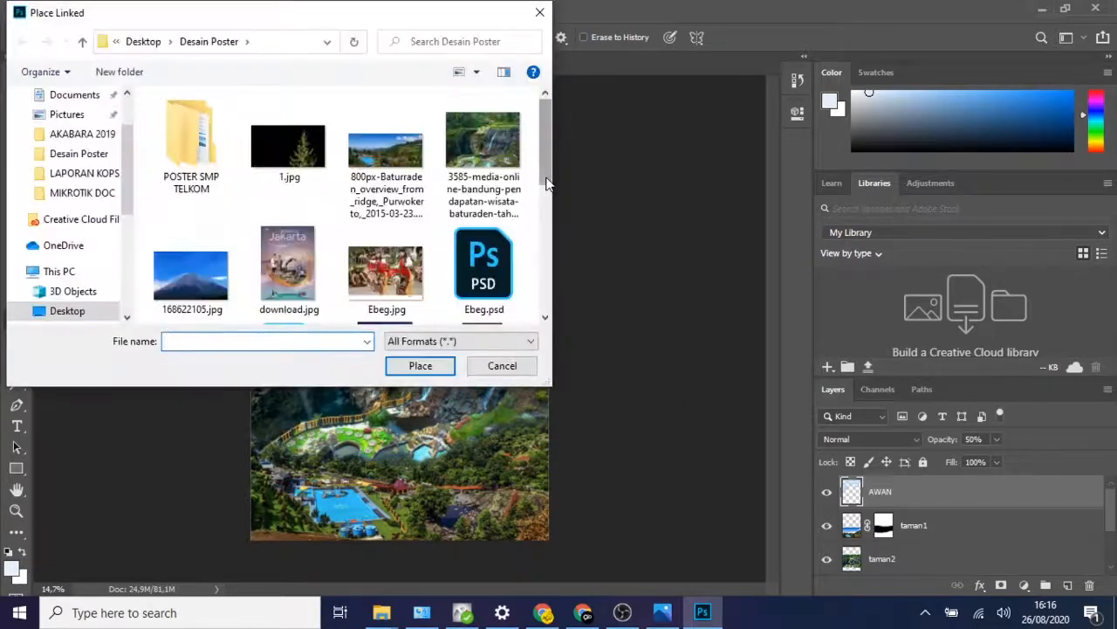
left_click_drag(543, 157, 541, 186)
left_click(187, 175)
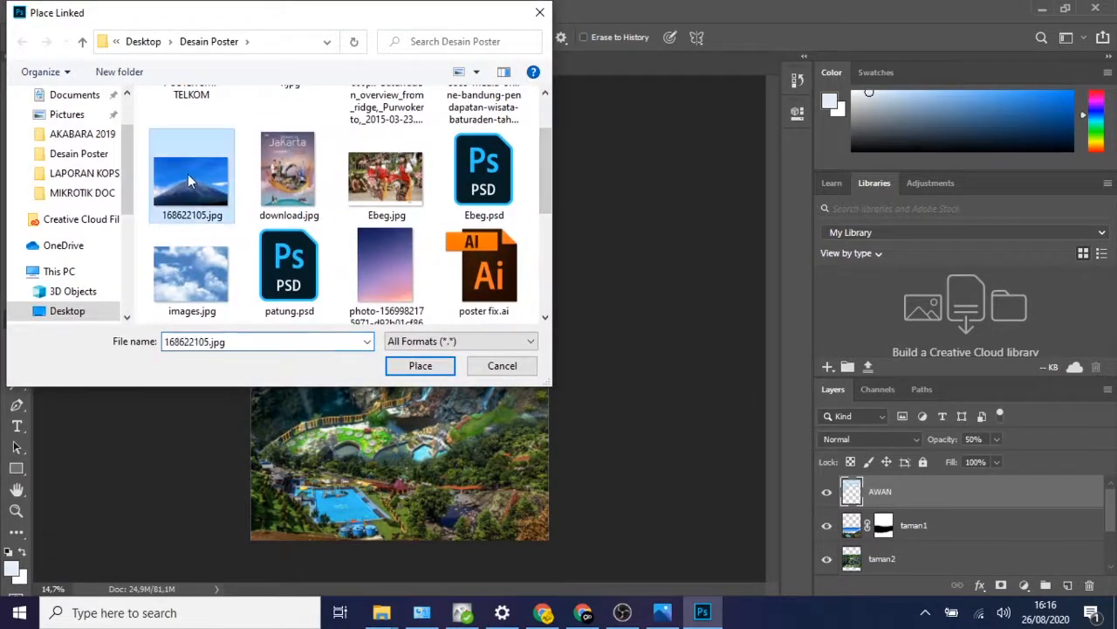
left_click(420, 364)
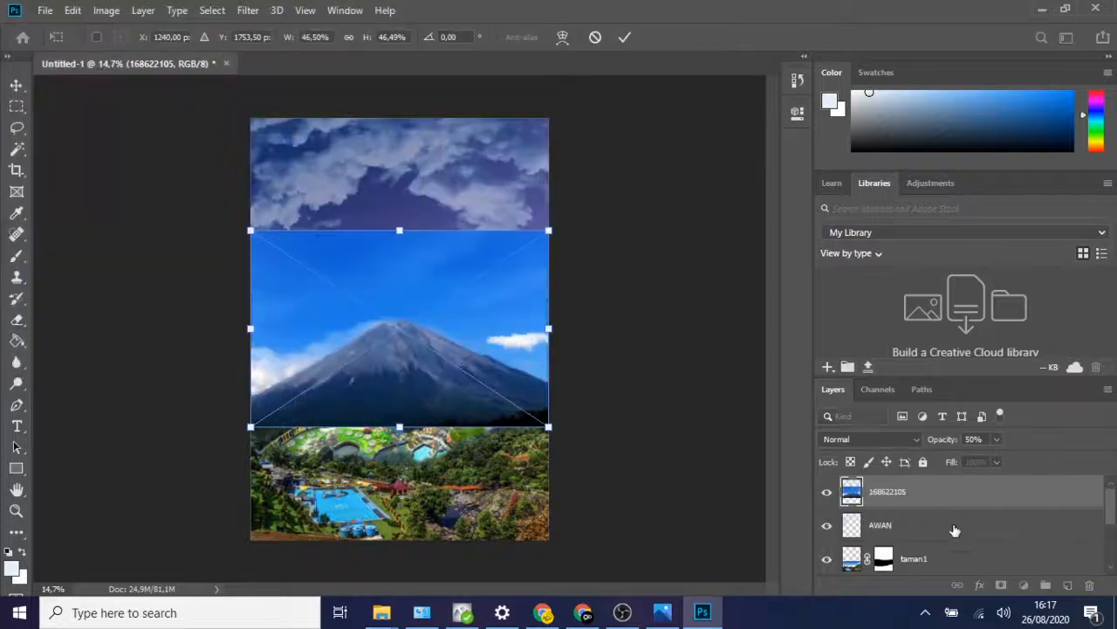
key("Return")
- Rename the mountain photo's layer as gunung and rasterize it
double_click(888, 492)
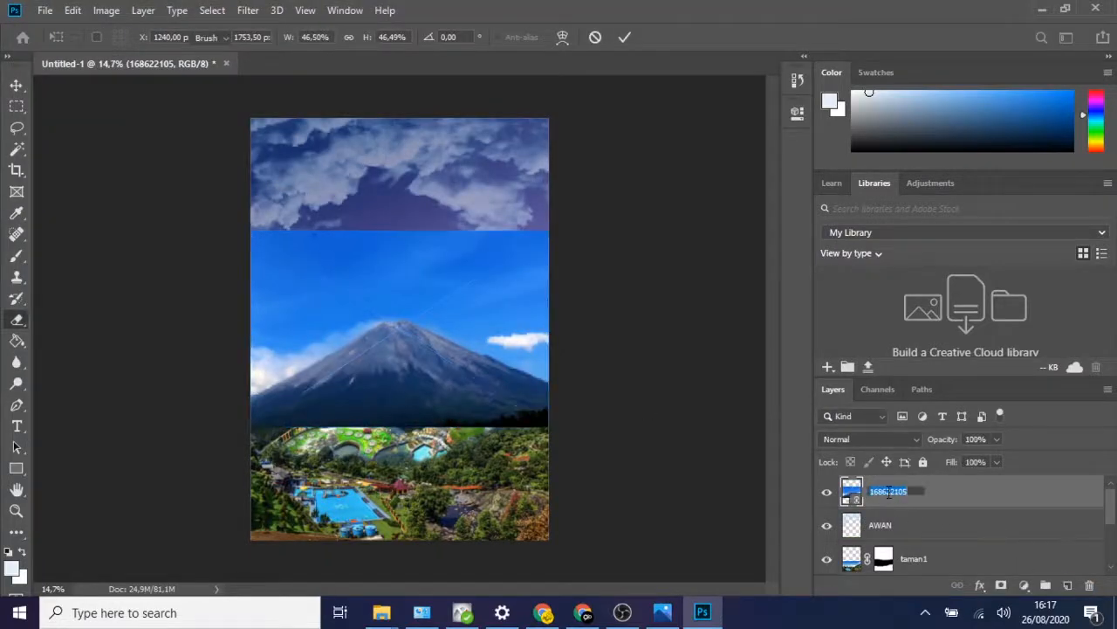
type("c")
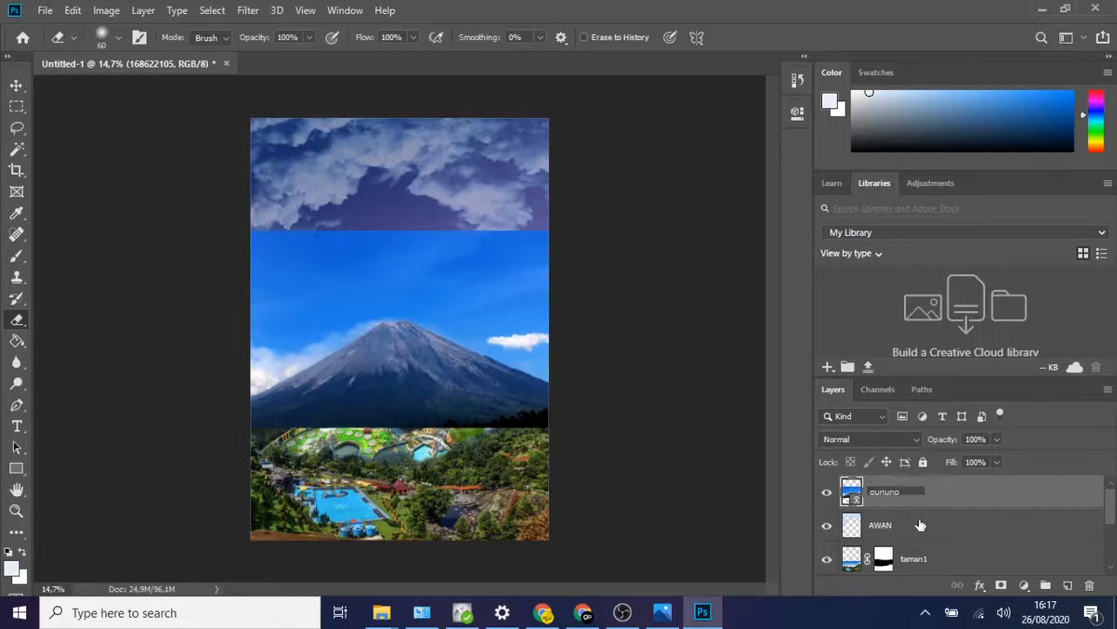
key("Return")
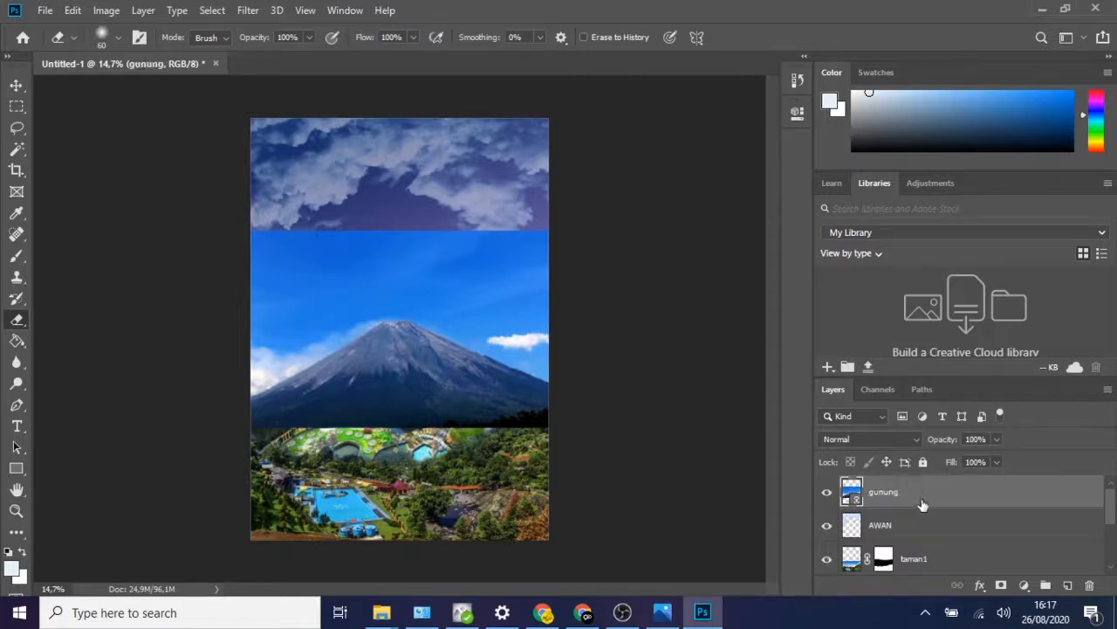
right_click(867, 498)
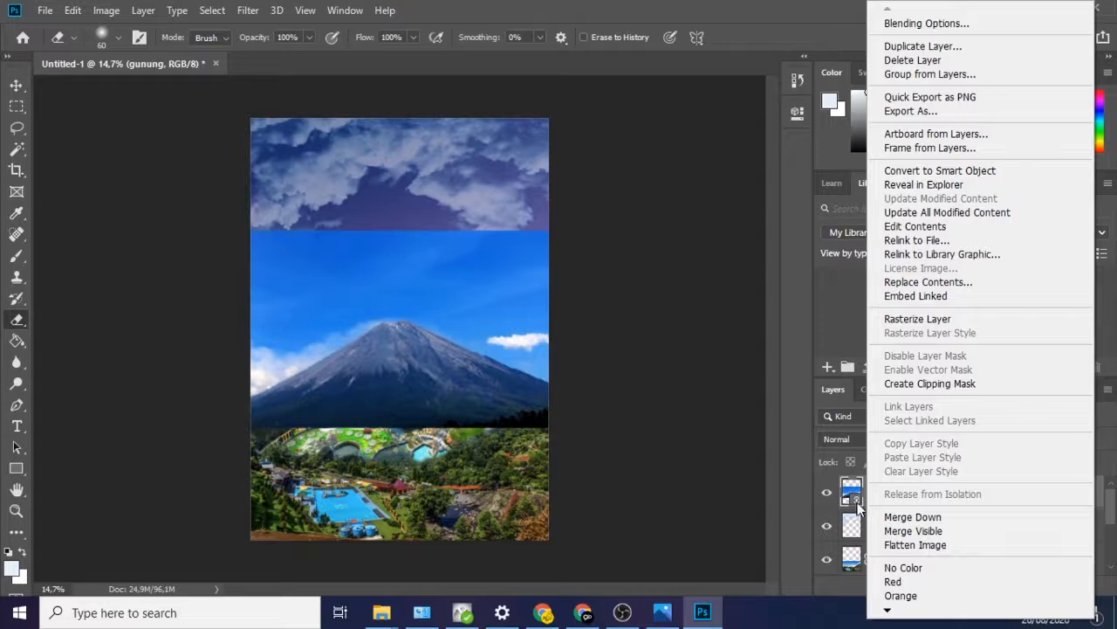
left_click(929, 321)
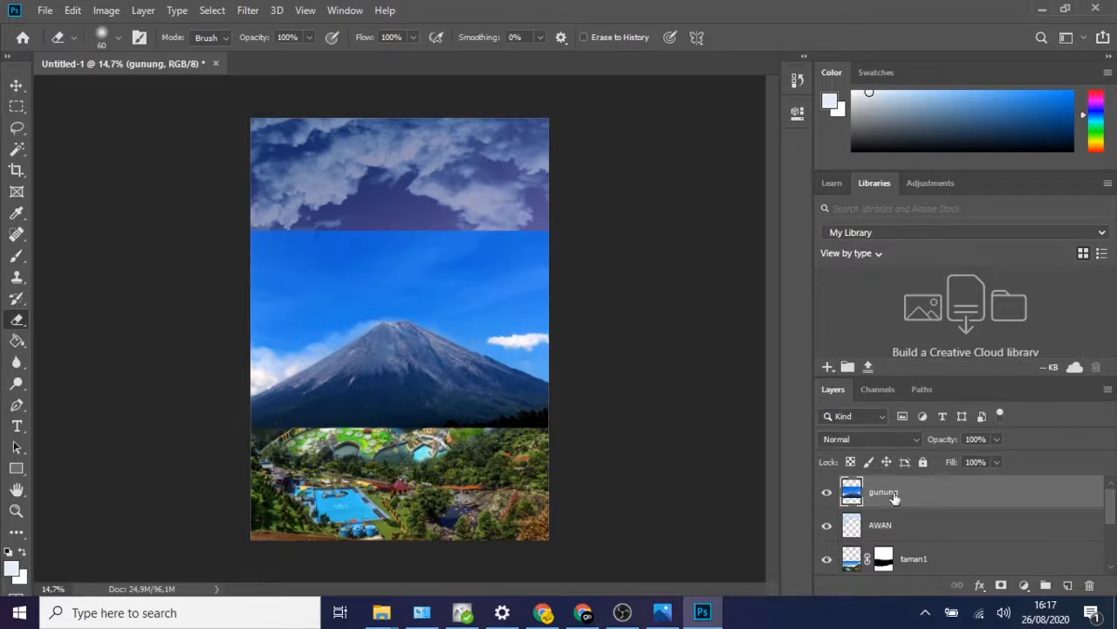
- Reorder the gunung layer below taman2 and move the mountain photo up to the sky area near the page's upper edge
scroll(1113, 506, "down", 1)
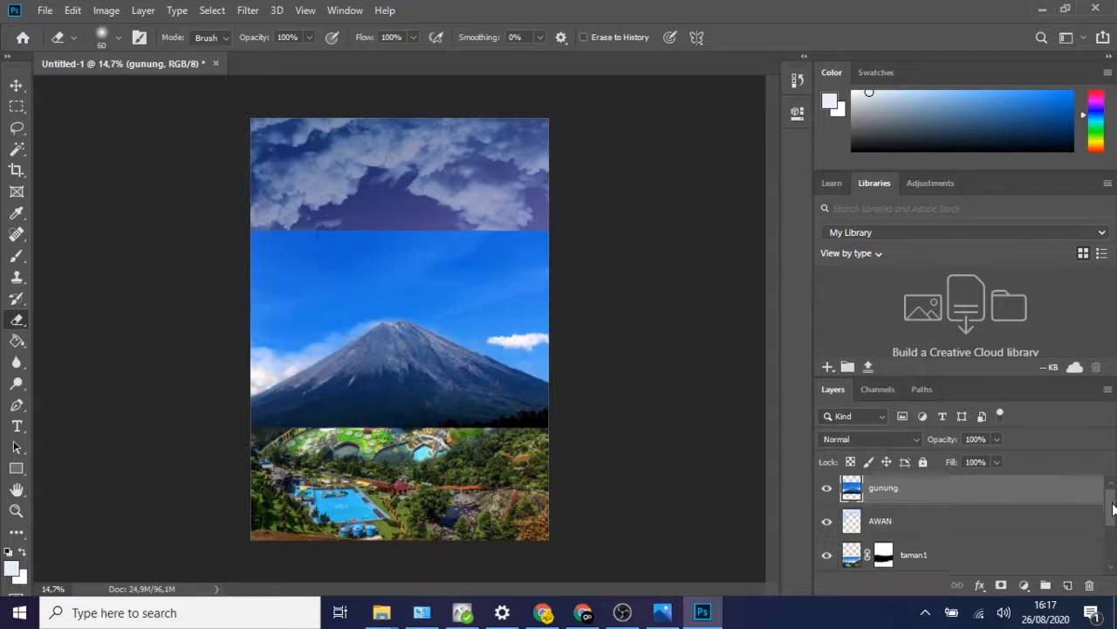
left_click_drag(908, 497, 912, 520)
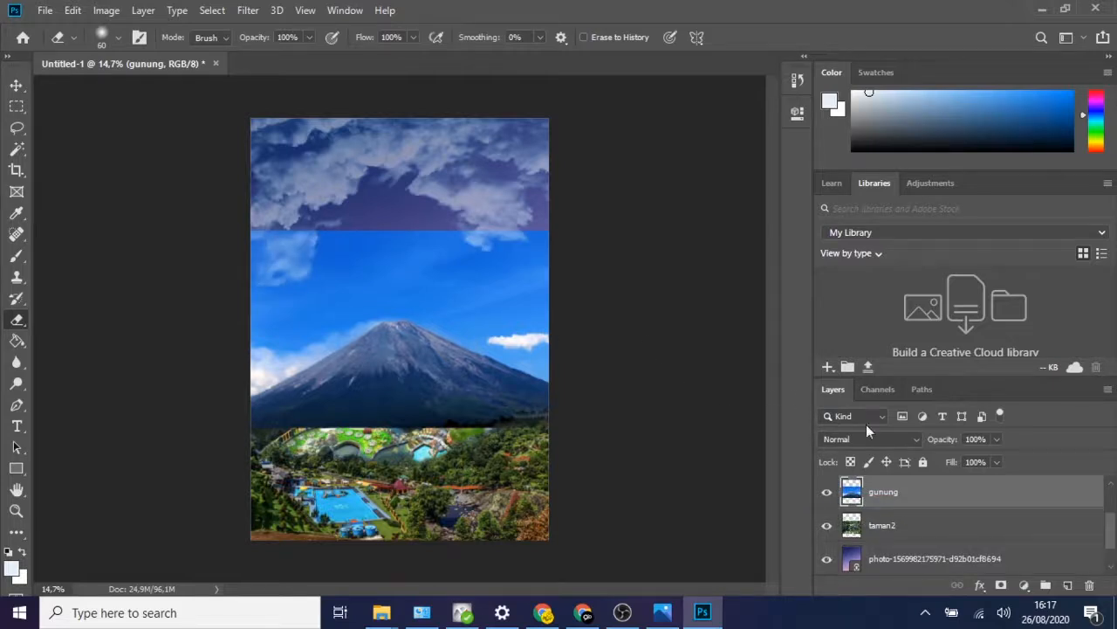
key("v")
left_click_drag(446, 316, 448, 219)
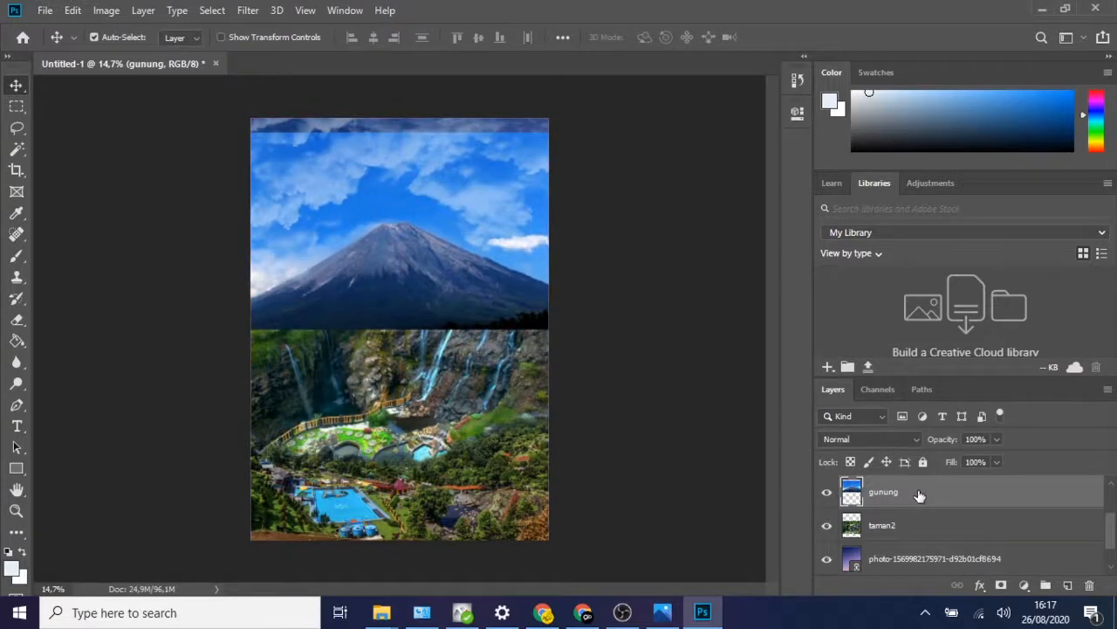
left_click_drag(919, 495, 920, 535)
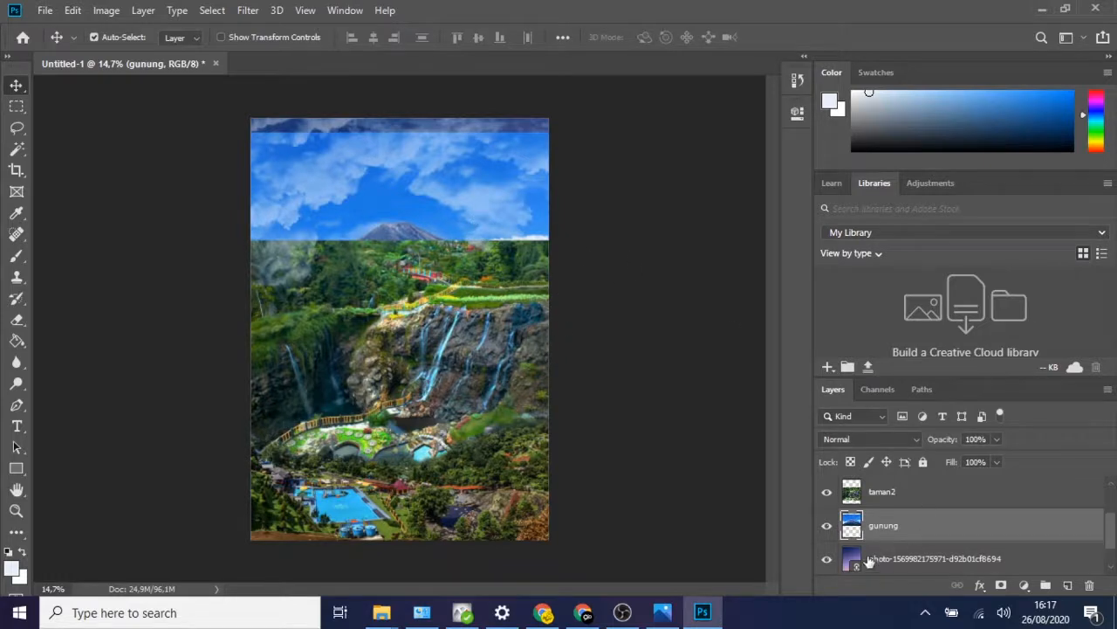
- Hide the taman2 and AWAN layers to expose the whole mountain photo
left_click(827, 494)
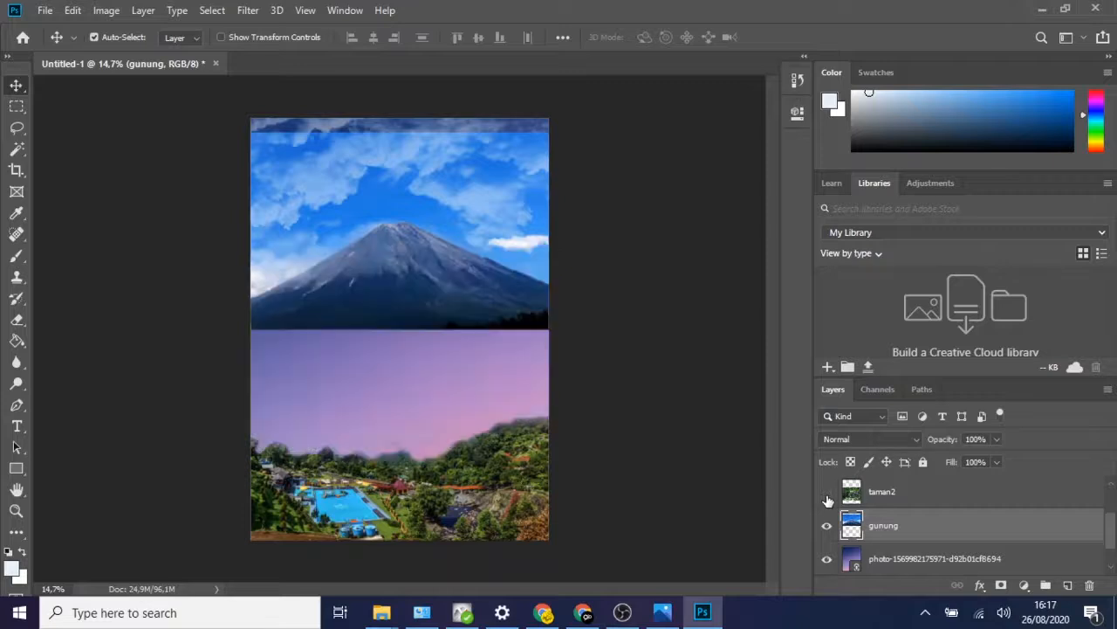
left_click(629, 302)
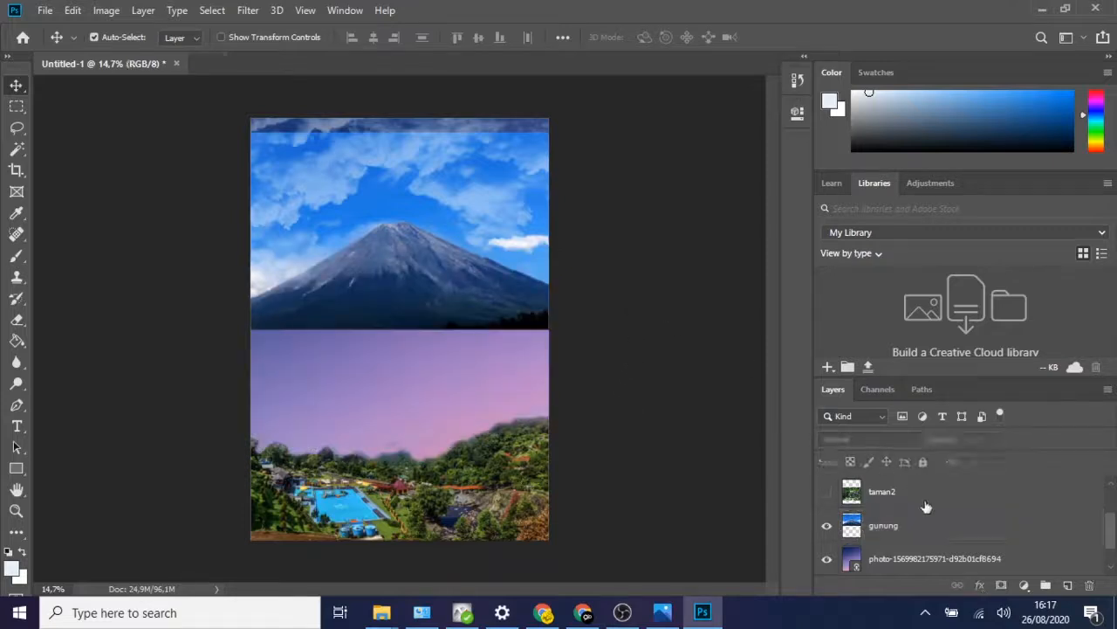
scroll(927, 524, "up", 1)
scroll(903, 534, "down", 2)
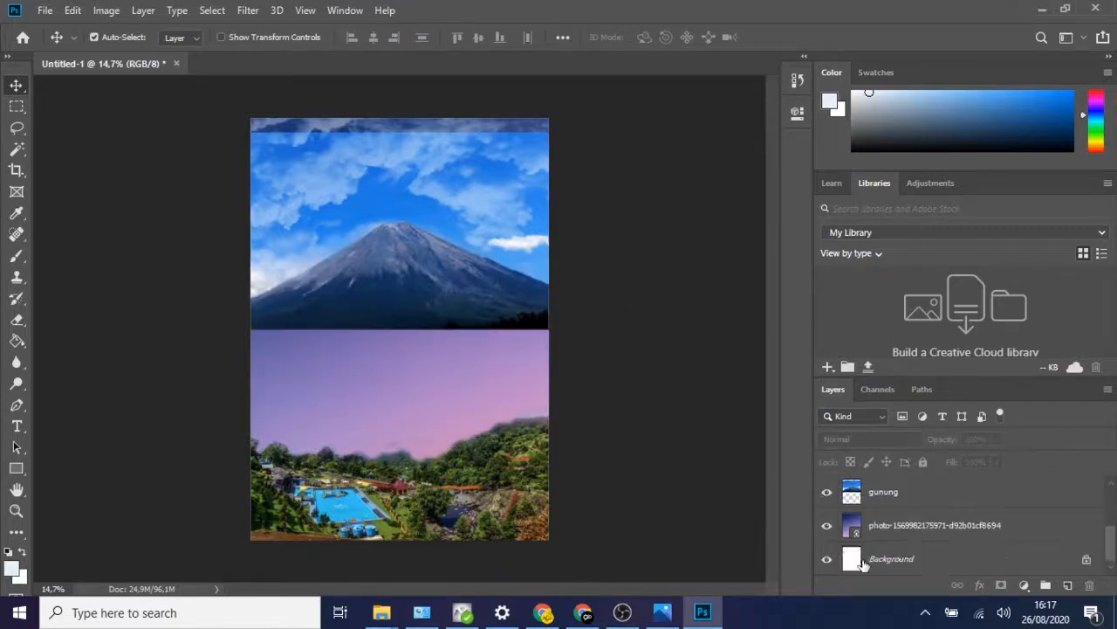
scroll(862, 558, "up", 3)
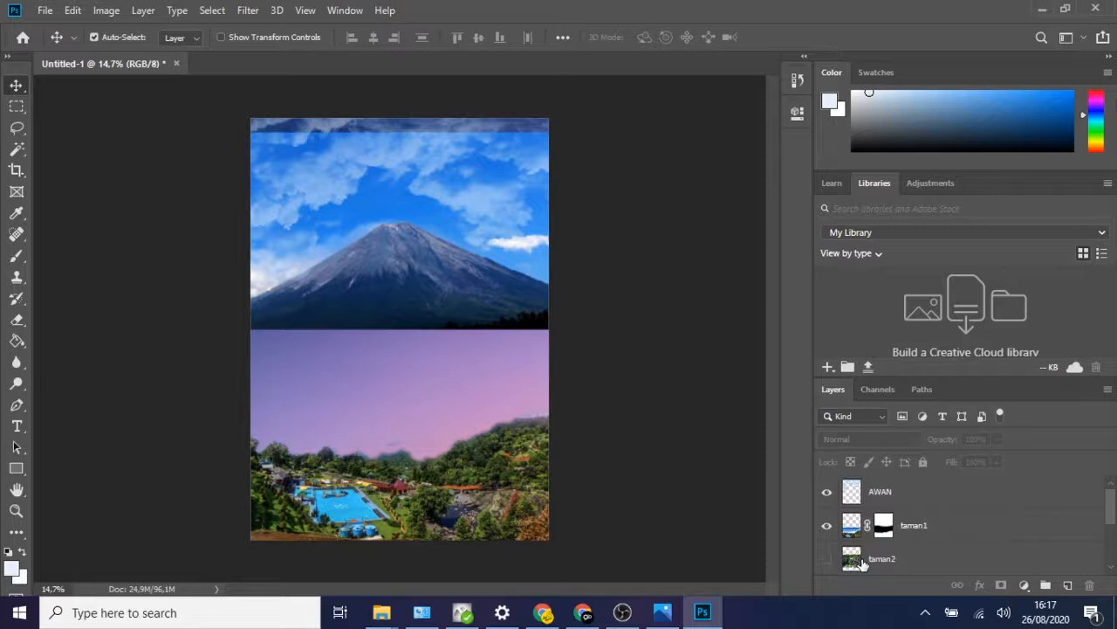
left_click(826, 494)
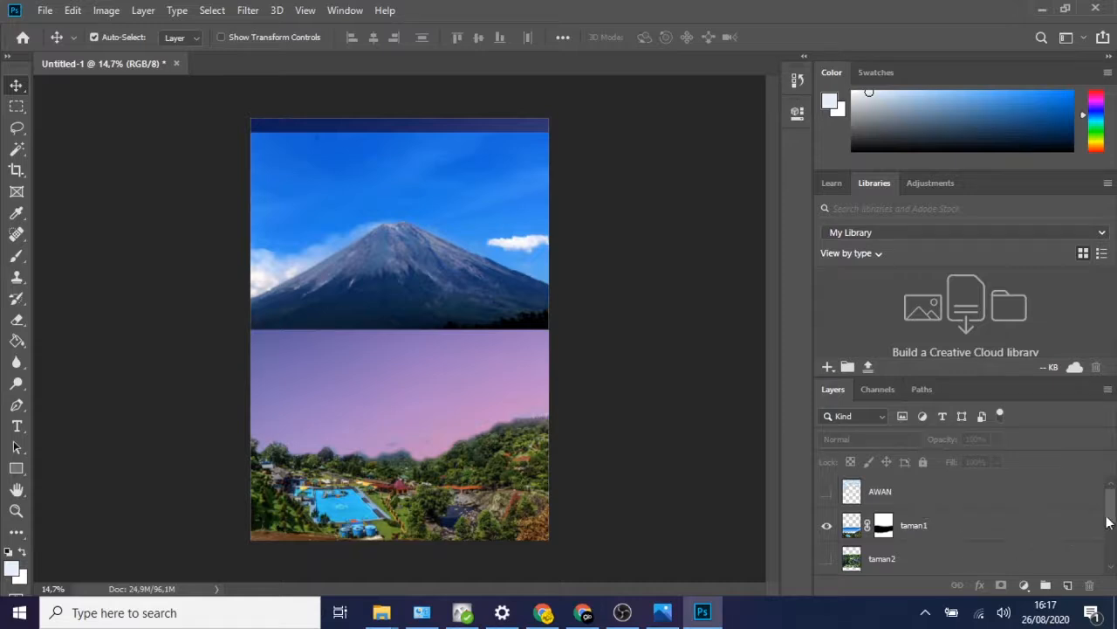
- Add a layer mask to the gunung layer
scroll(1109, 521, "down", 2)
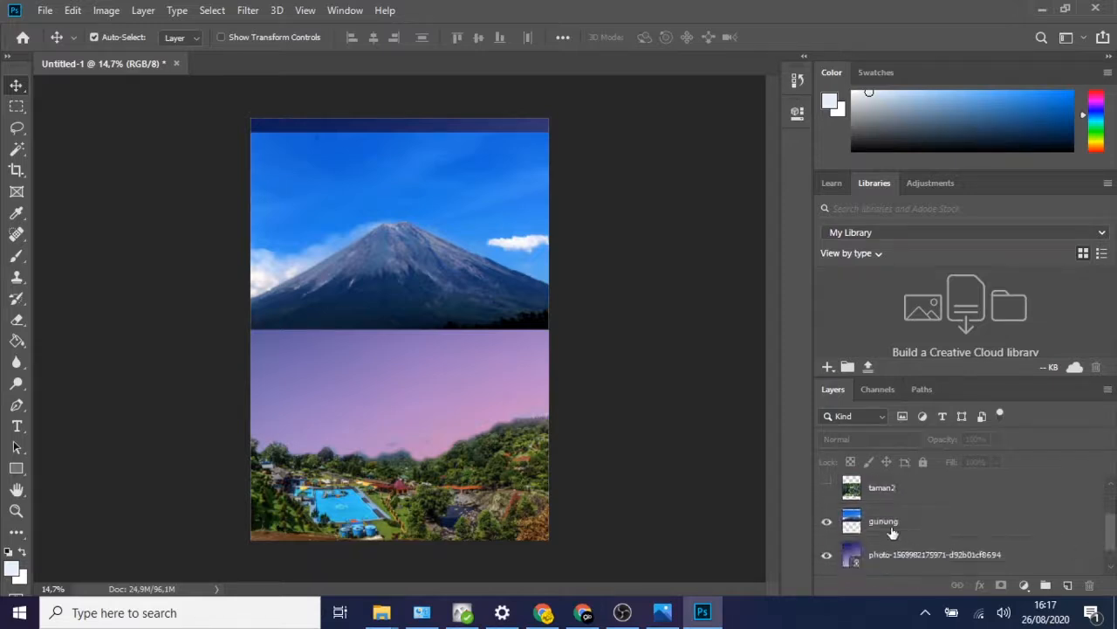
left_click(887, 528)
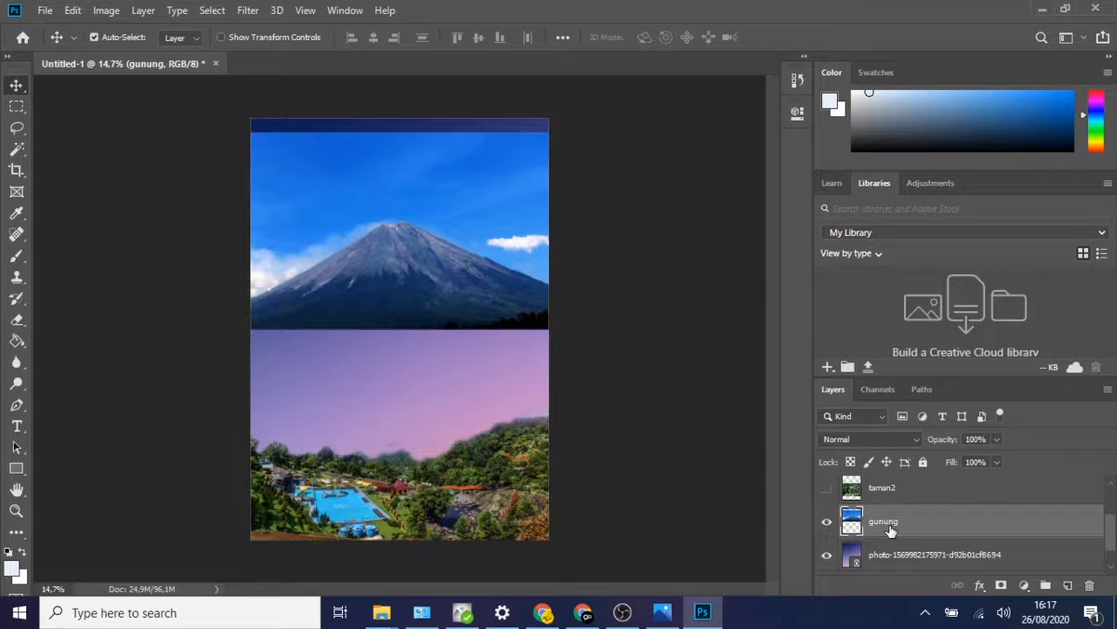
left_click(1001, 585)
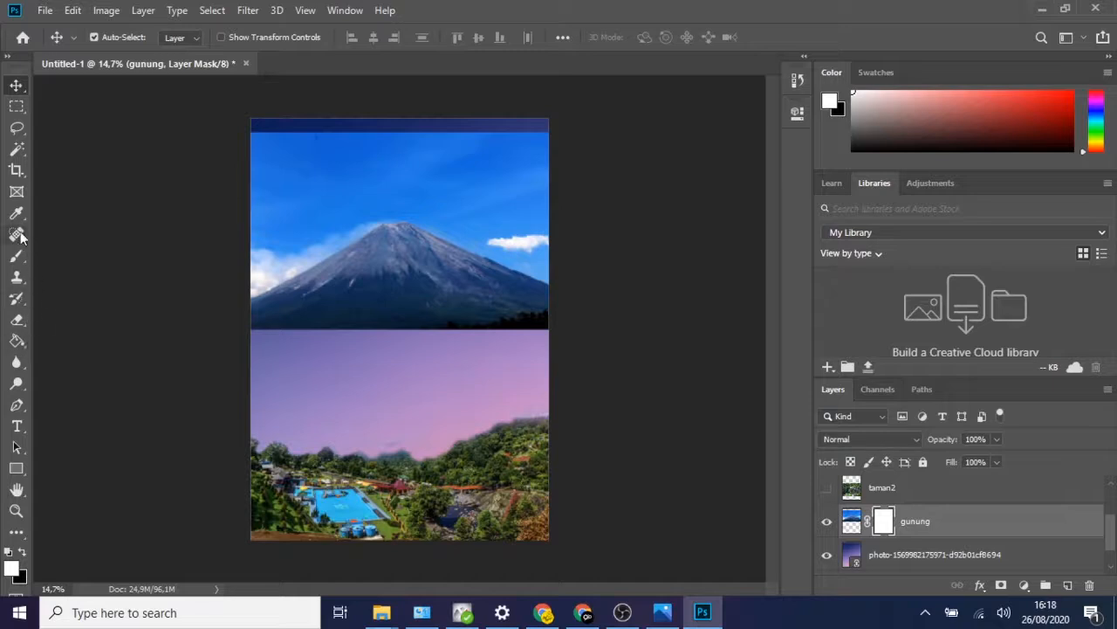
- Erase the blue sky around the mountain on the gunung mask with a soft round eraser, enlarging it up to 700 px
left_click(17, 319)
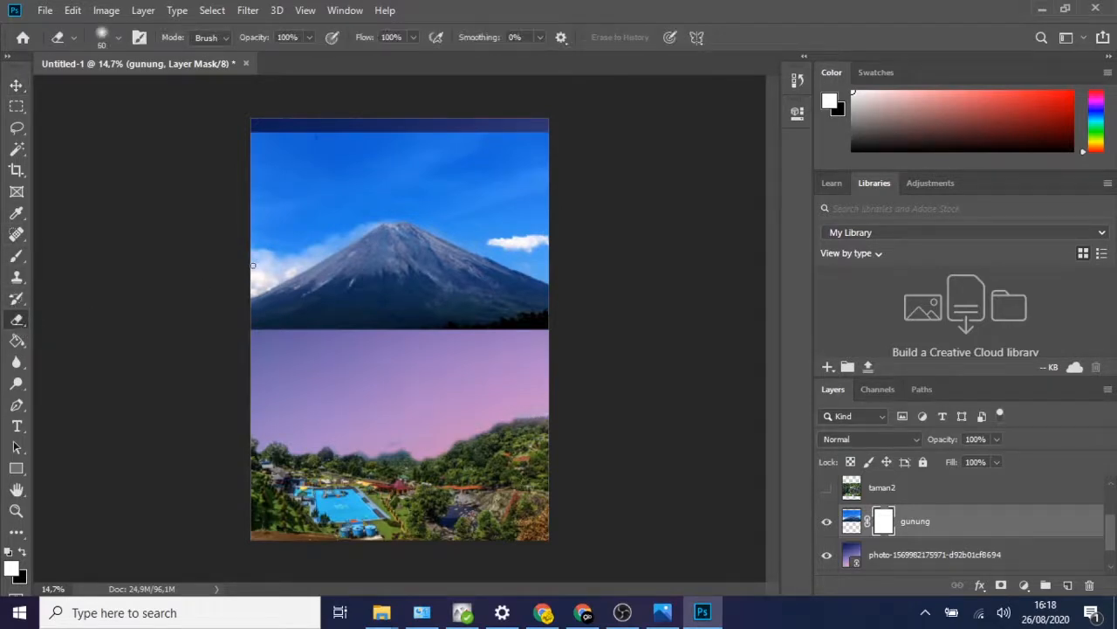
key("bracketright")
key("bracketright")
key("bracketright")
key("bracketright")
key("bracketright")
key("bracketright")
key("bracketright")
key("bracketright")
key("bracketright")
key("bracketright")
key("bracketright")
left_click(120, 37)
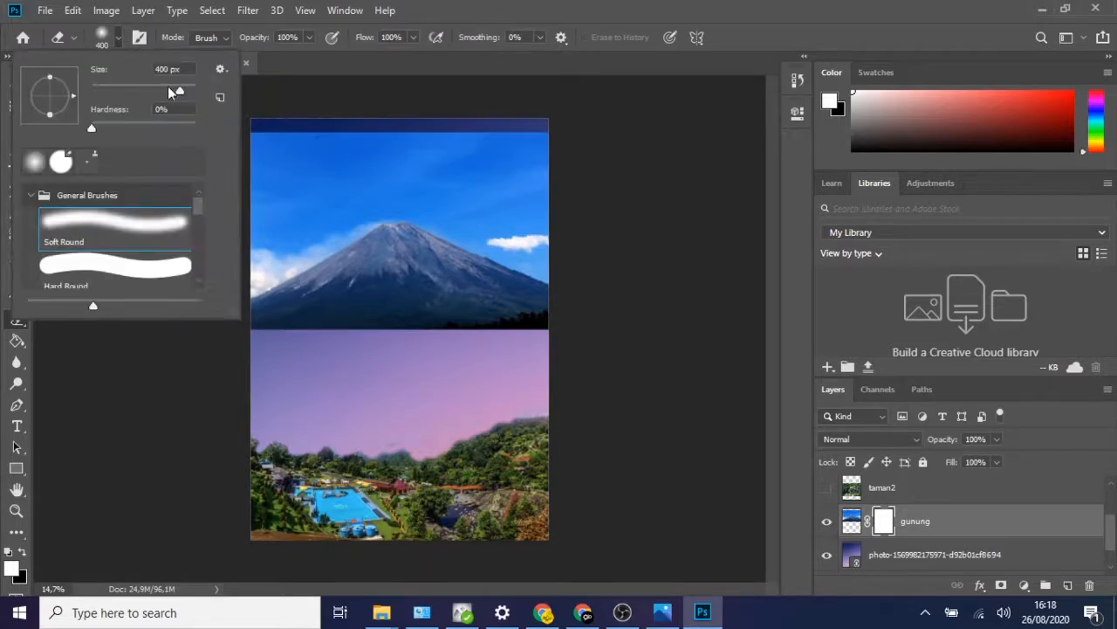
left_click_drag(180, 92, 170, 89)
key("Escape")
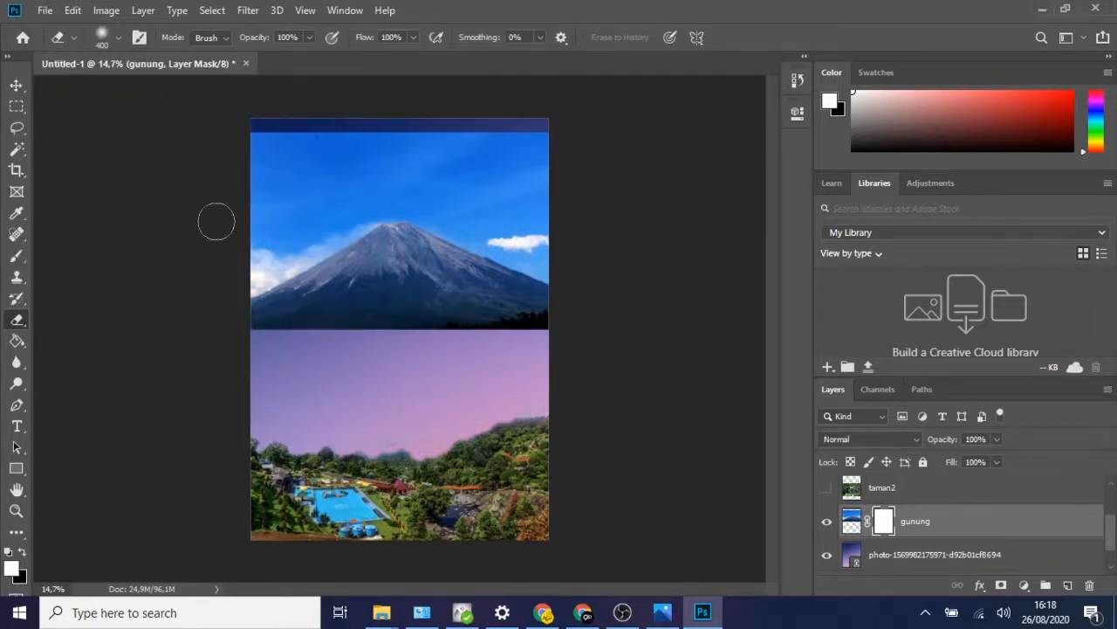
key("bracketleft")
mouse_move(252, 211)
left_mouse_down()
mouse_move(251, 223)
mouse_move(266, 202)
mouse_move(255, 163)
mouse_move(274, 142)
mouse_move(314, 134)
mouse_move(496, 150)
mouse_move(331, 150)
mouse_move(345, 187)
mouse_move(218, 264)
mouse_move(264, 250)
mouse_move(332, 195)
mouse_move(242, 259)
mouse_move(362, 187)
left_mouse_up()
key("bracketright")
key("bracketright")
key("bracketright")
key("bracketright")
mouse_move(417, 177)
left_mouse_down()
mouse_move(566, 242)
mouse_move(532, 177)
mouse_move(566, 223)
mouse_move(567, 249)
mouse_move(408, 187)
mouse_move(357, 199)
mouse_move(447, 198)
mouse_move(572, 258)
mouse_move(438, 200)
left_mouse_up()
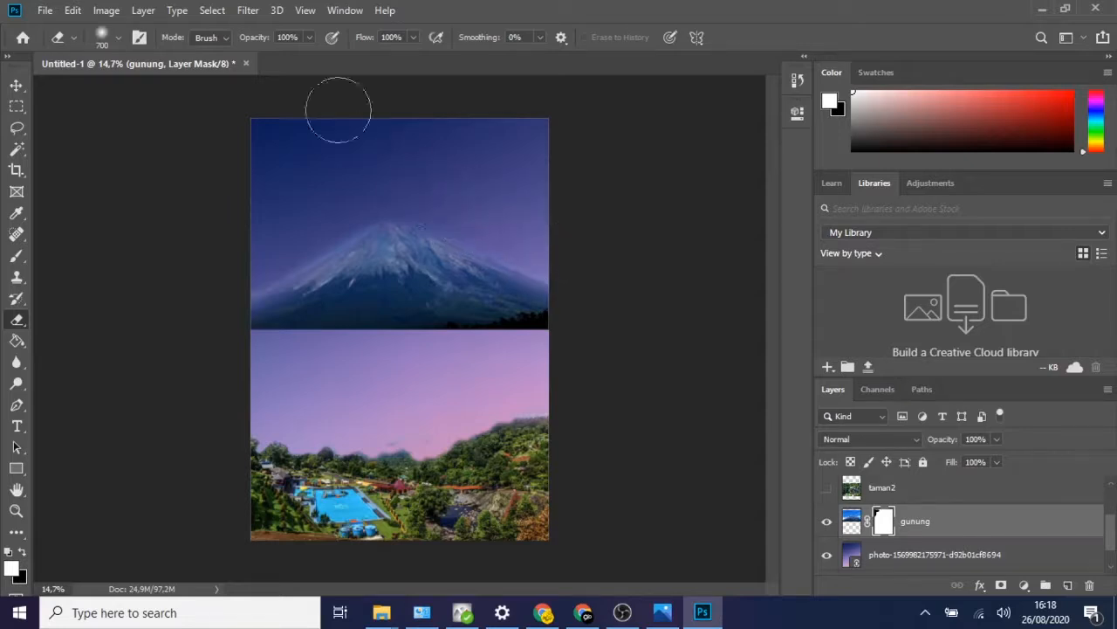
- Show the taman2 layer again and move the masked mountain up so its peak rises above the waterfall landscape, keeping it horizontally centred
left_click(17, 87)
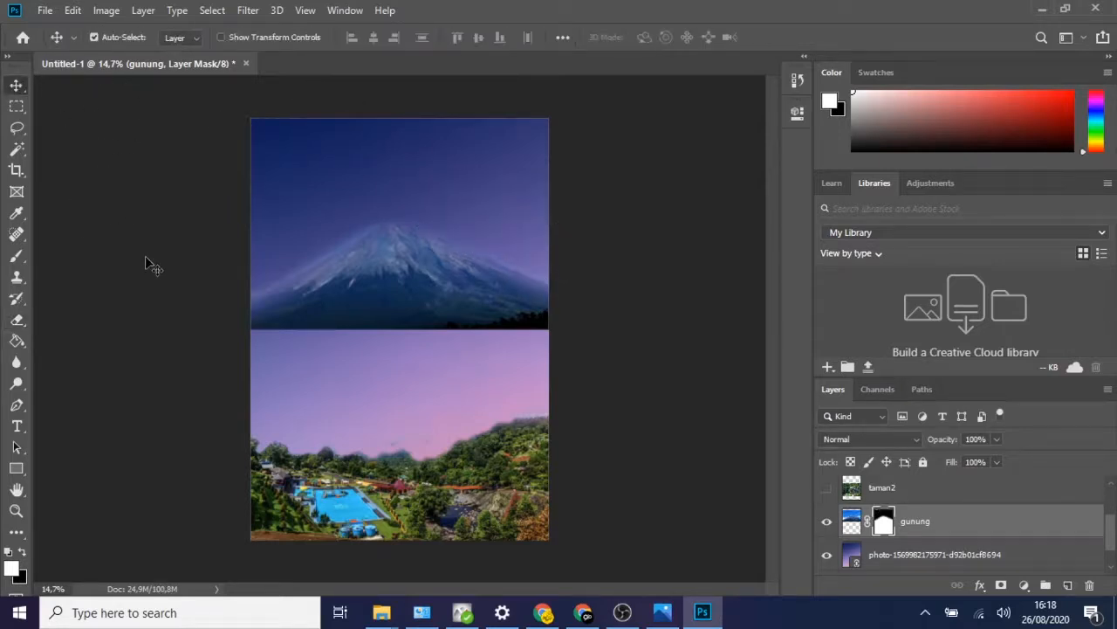
left_click(859, 522)
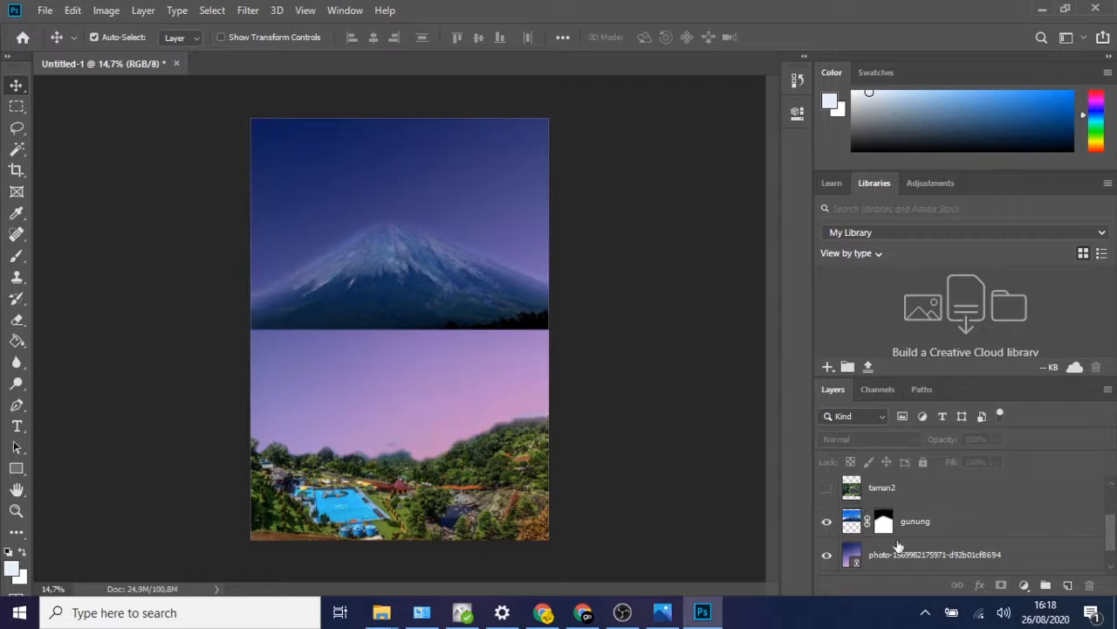
left_click(828, 490)
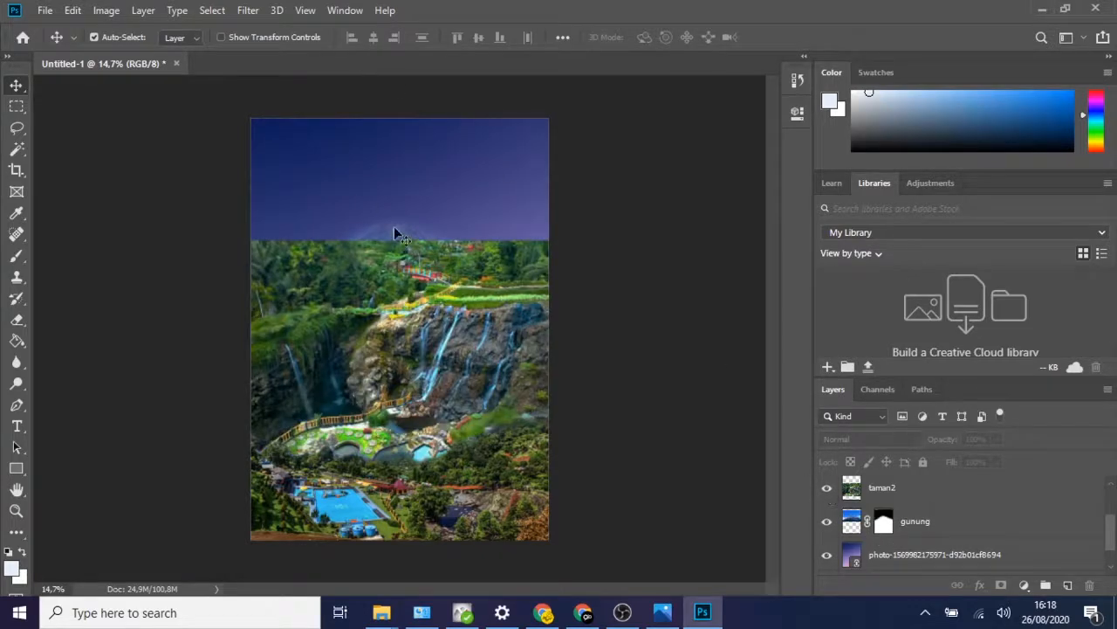
left_click(917, 524)
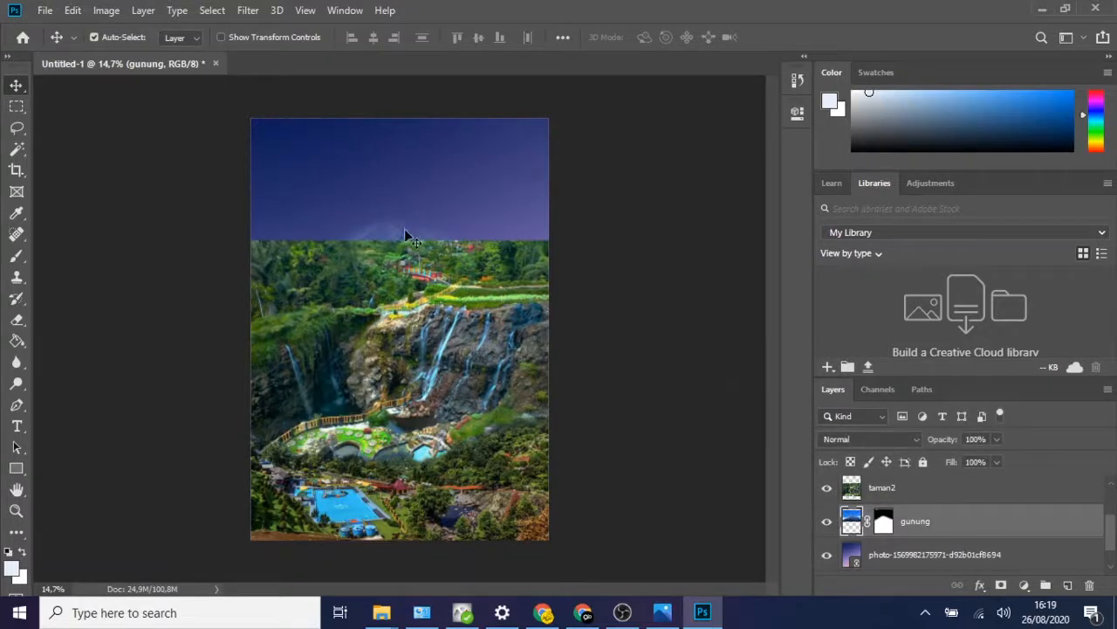
left_click_drag(404, 229, 418, 197)
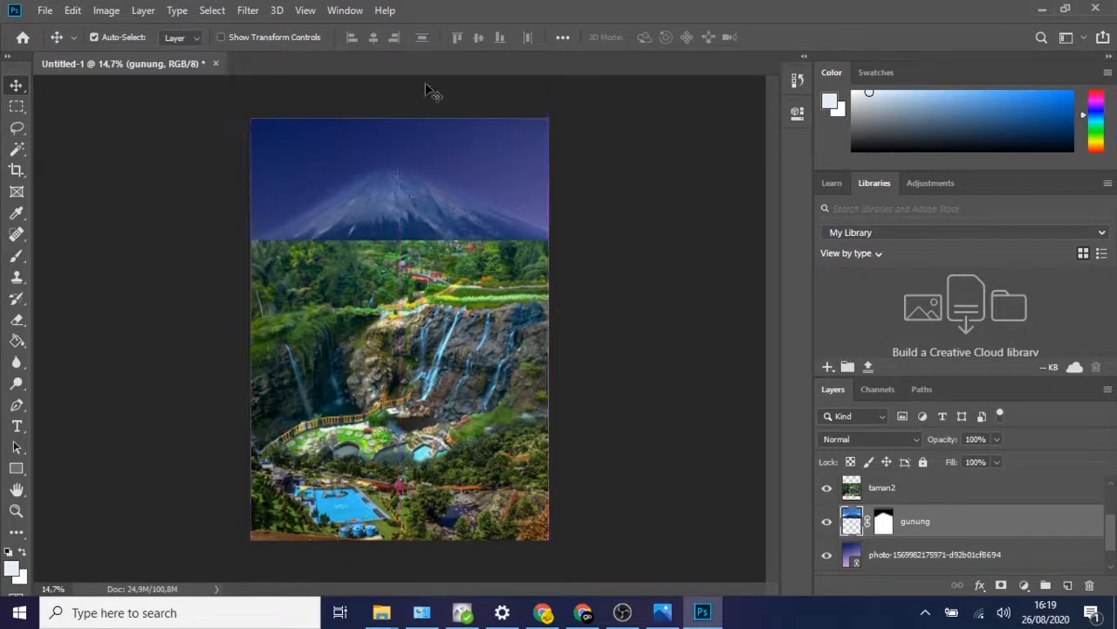
- Add a layer mask to the taman2 layer
left_click(880, 496)
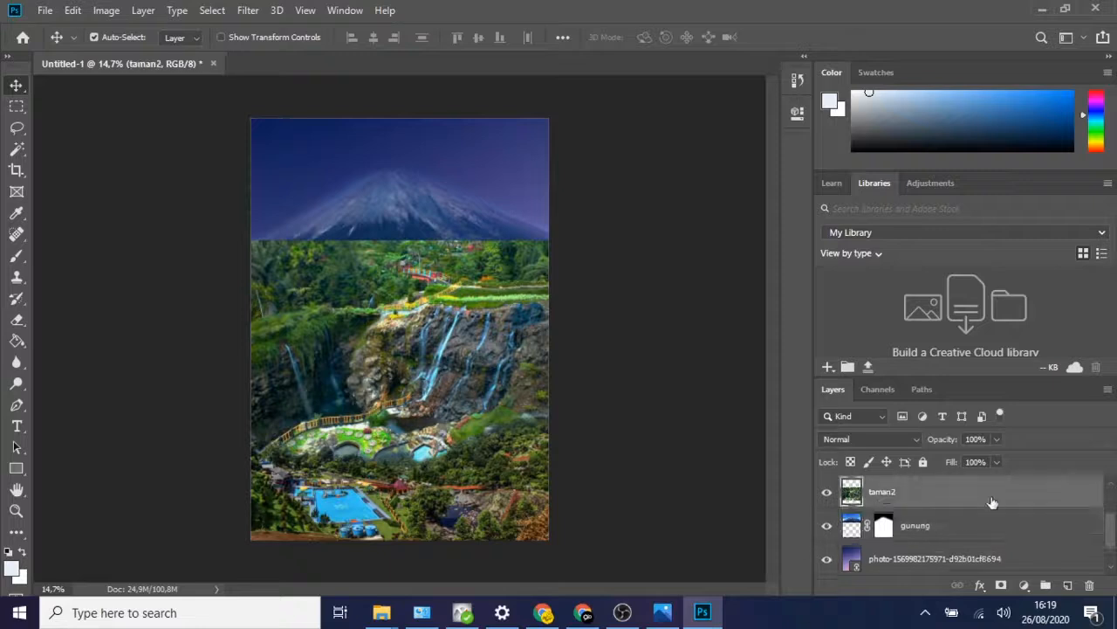
left_click(1004, 585)
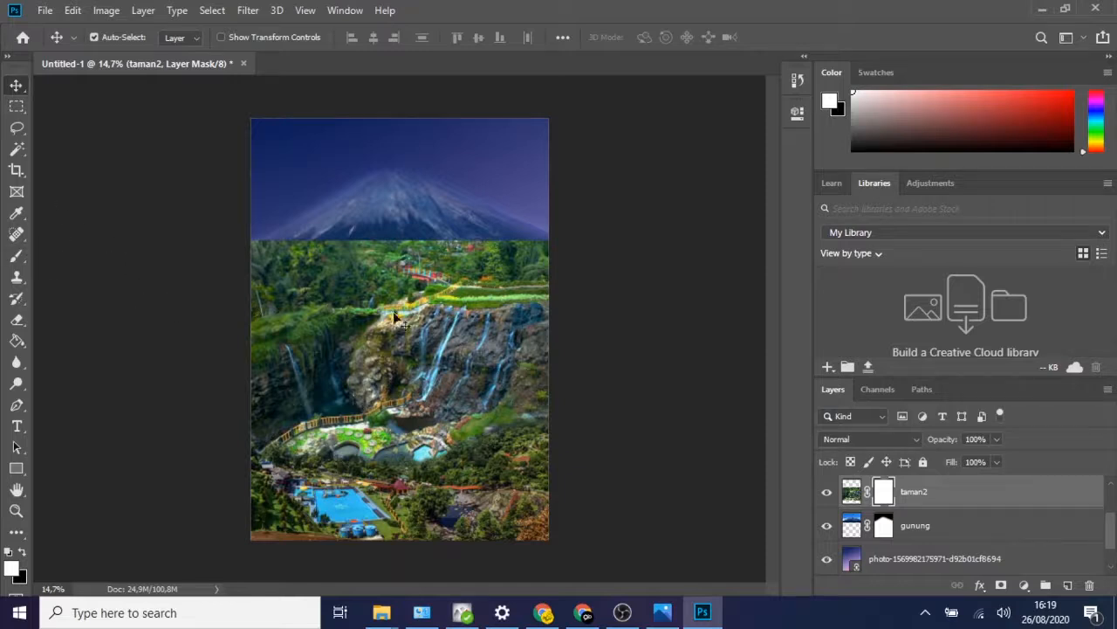
scroll(1110, 539, "up", 2)
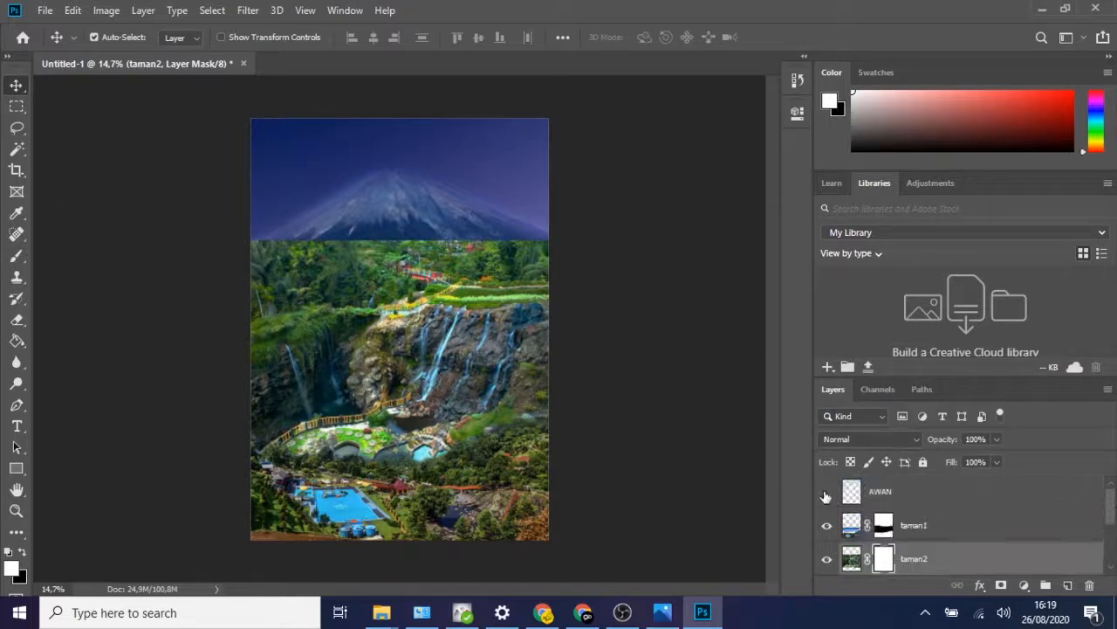
- Show the AWAN layer and scale its clouds to about 140%, placing them over the mountain with the sides overlapping the poster edges
left_click(826, 494)
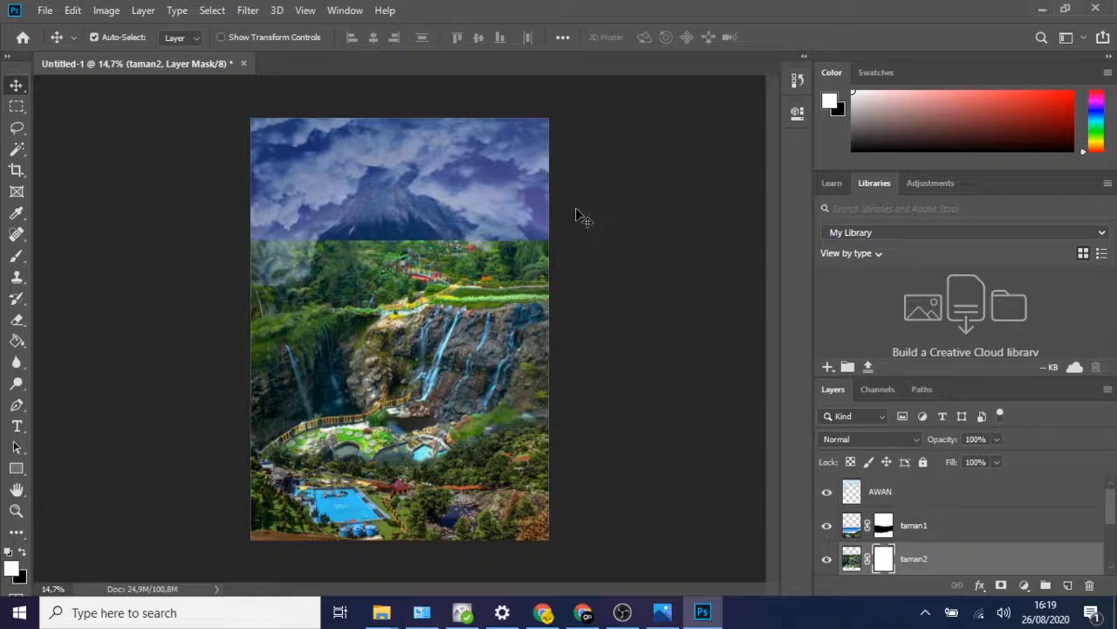
left_click(876, 495)
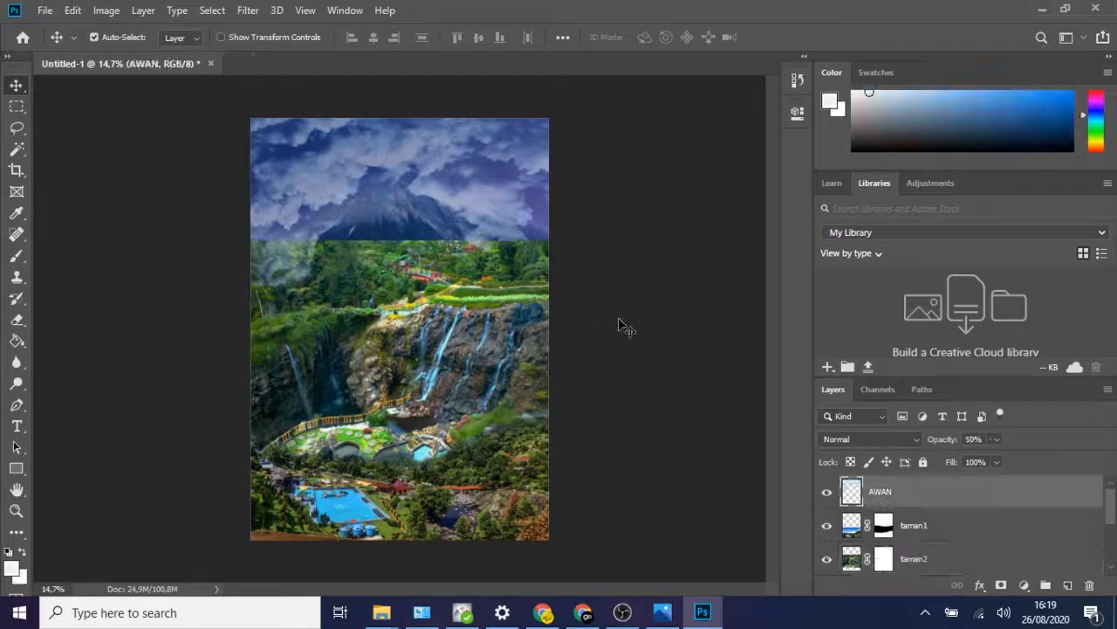
key("ctrl+t")
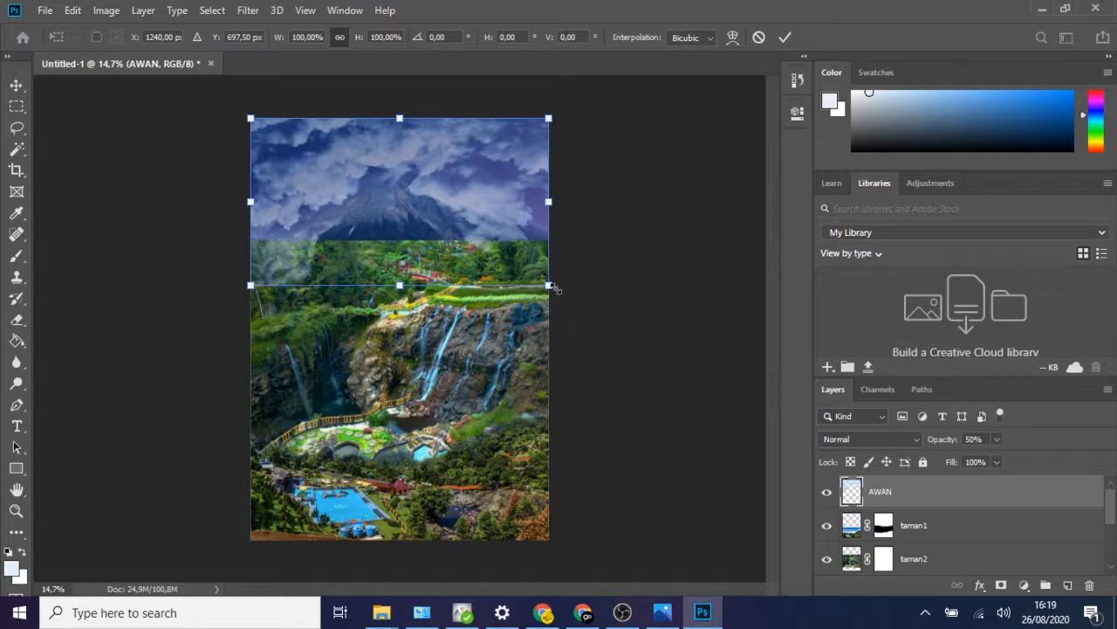
left_click_drag(551, 287, 607, 317)
left_click_drag(515, 201, 516, 214)
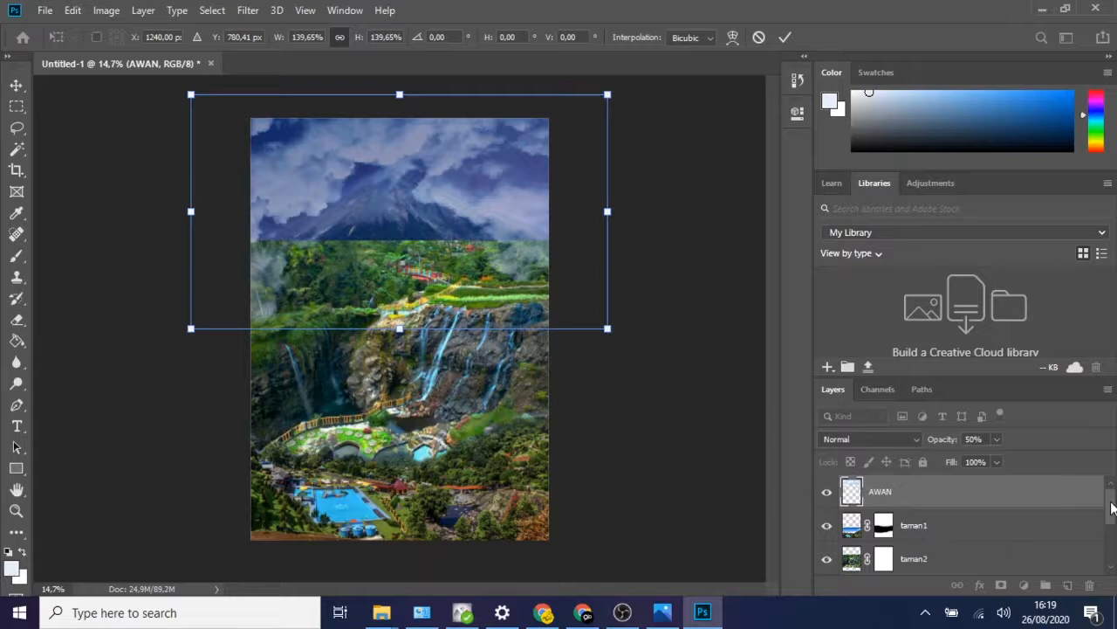
left_click(789, 37)
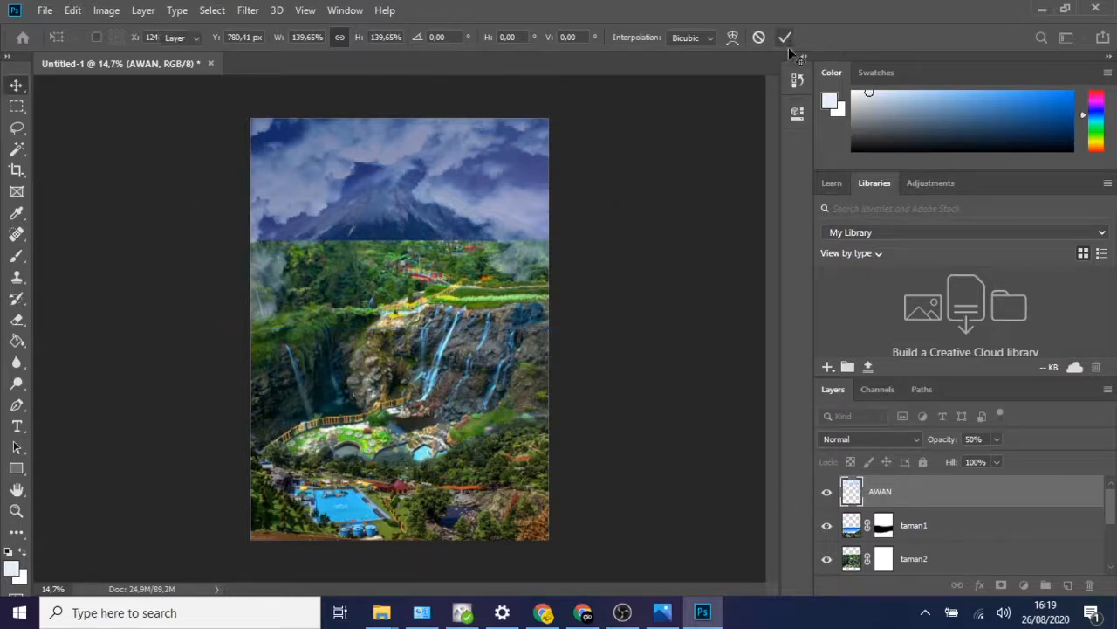
- Set the AWAN layer's opacity to 35%
left_click_drag(1113, 515, 1114, 537)
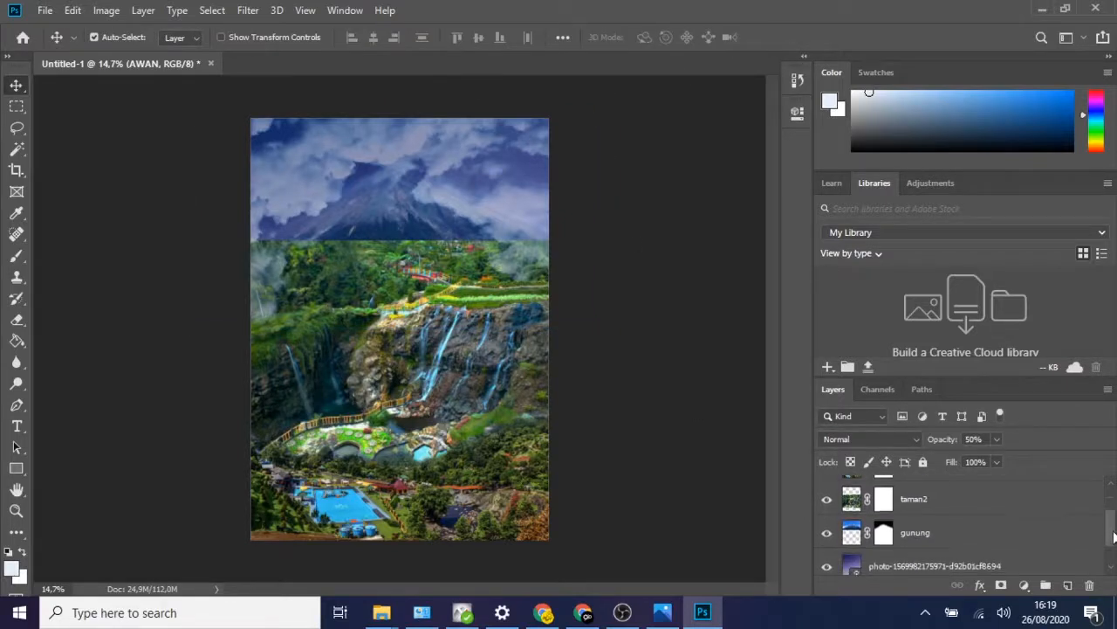
left_click(895, 545)
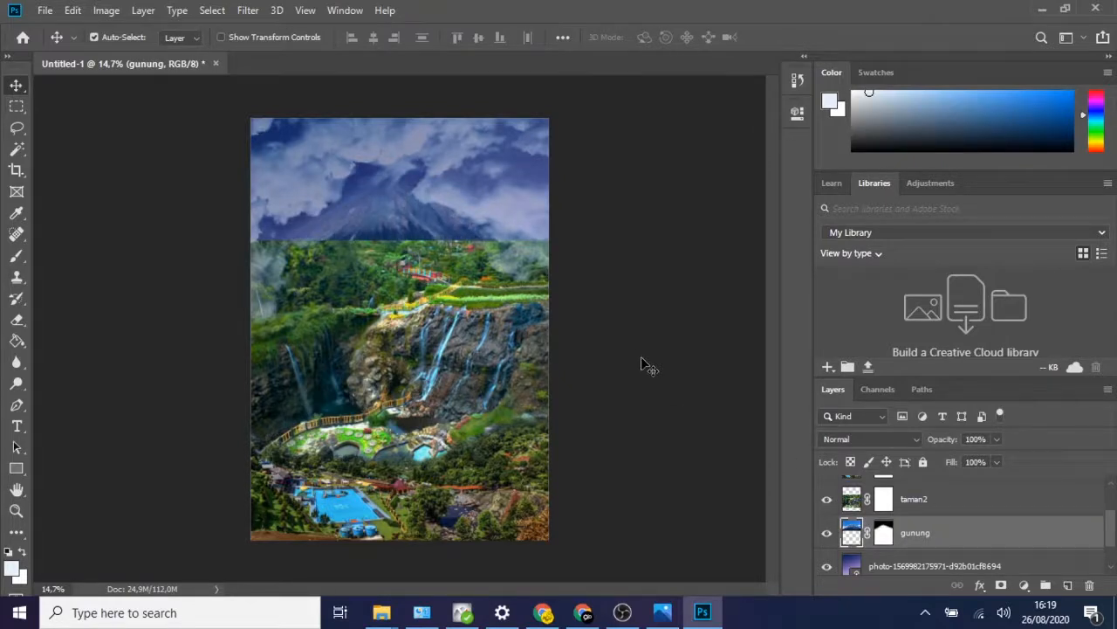
scroll(1048, 524, "up", 2)
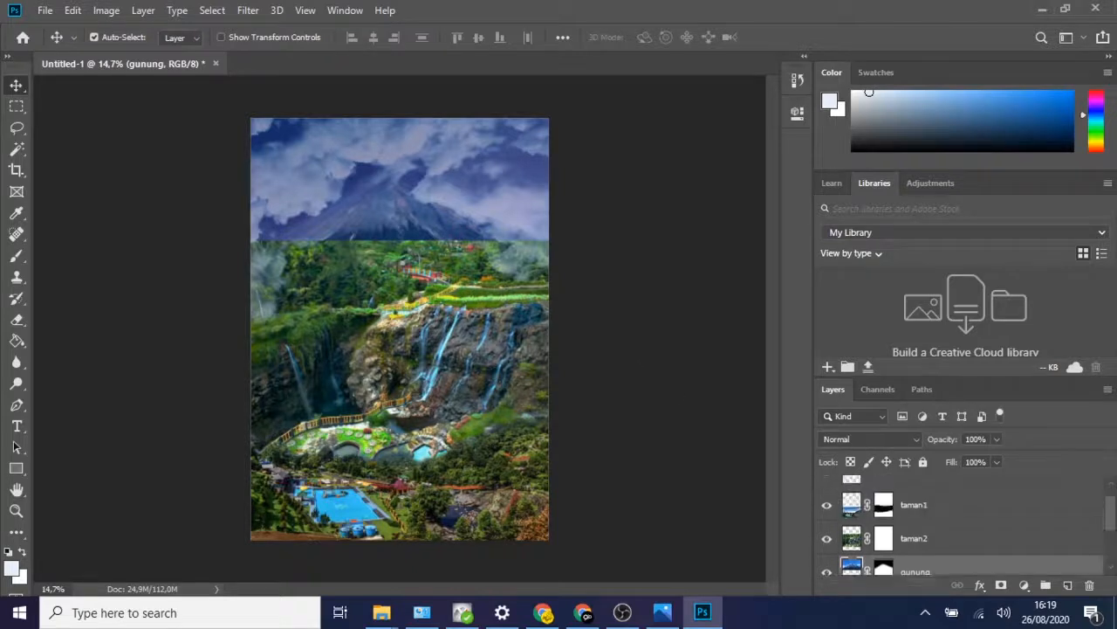
left_click(899, 499)
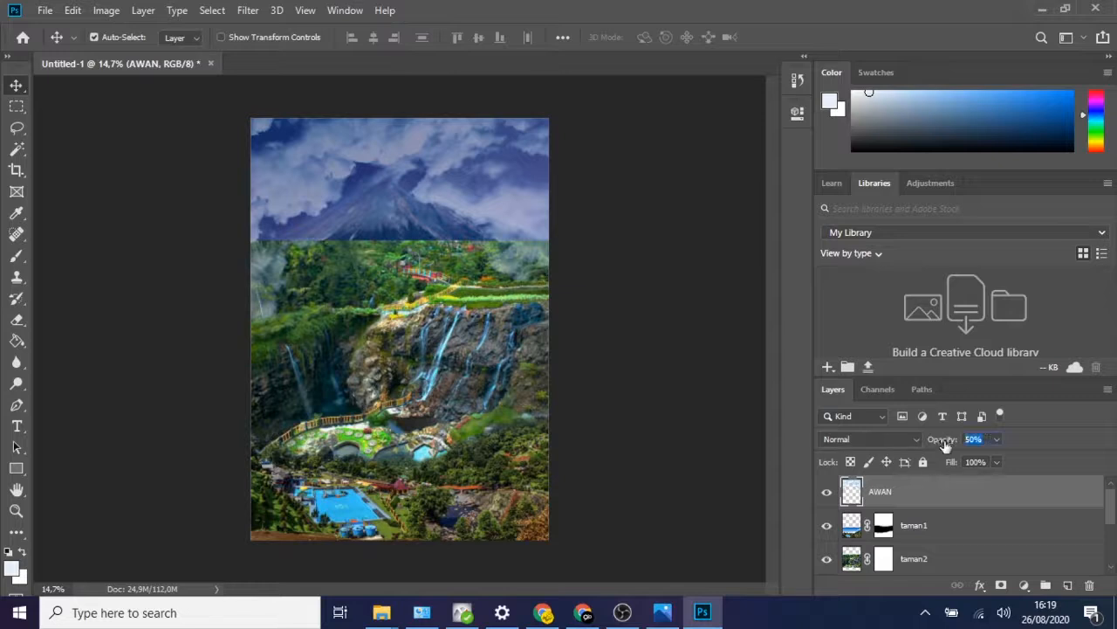
type("35")
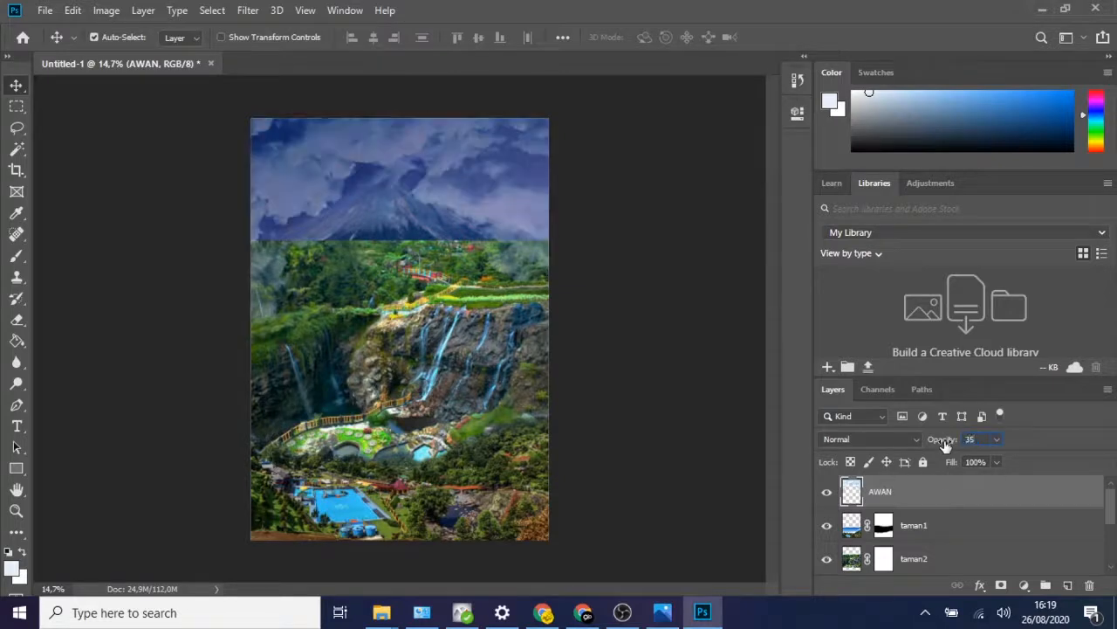
left_click(636, 315)
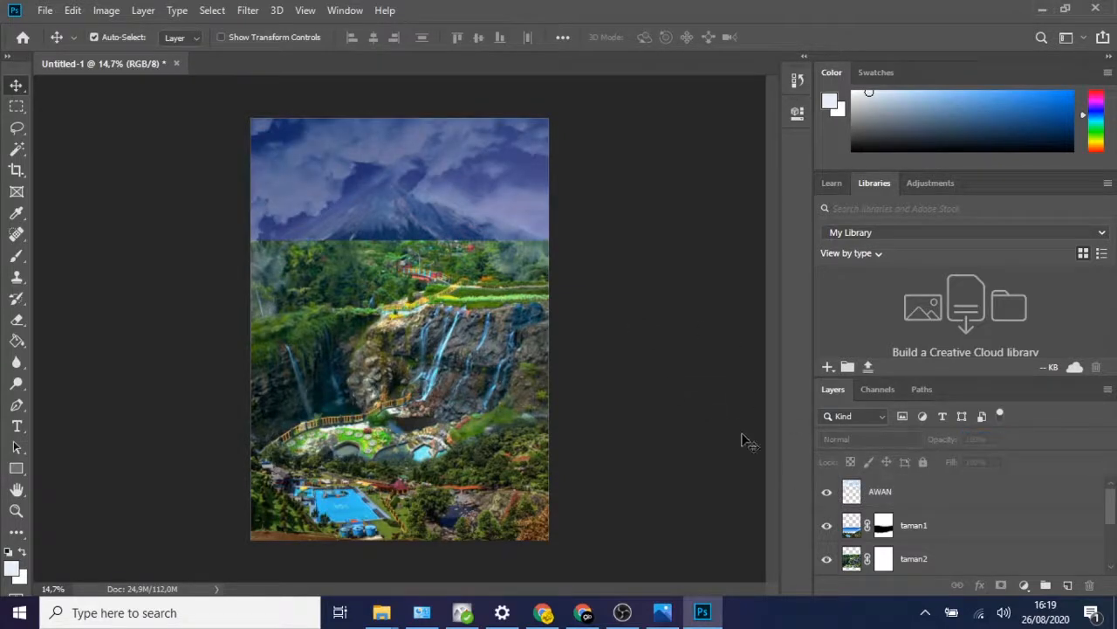
- Erase the hard upper edge of the taman2 landscape with the 700 px soft eraser so it blends into the mountain
left_click(919, 561)
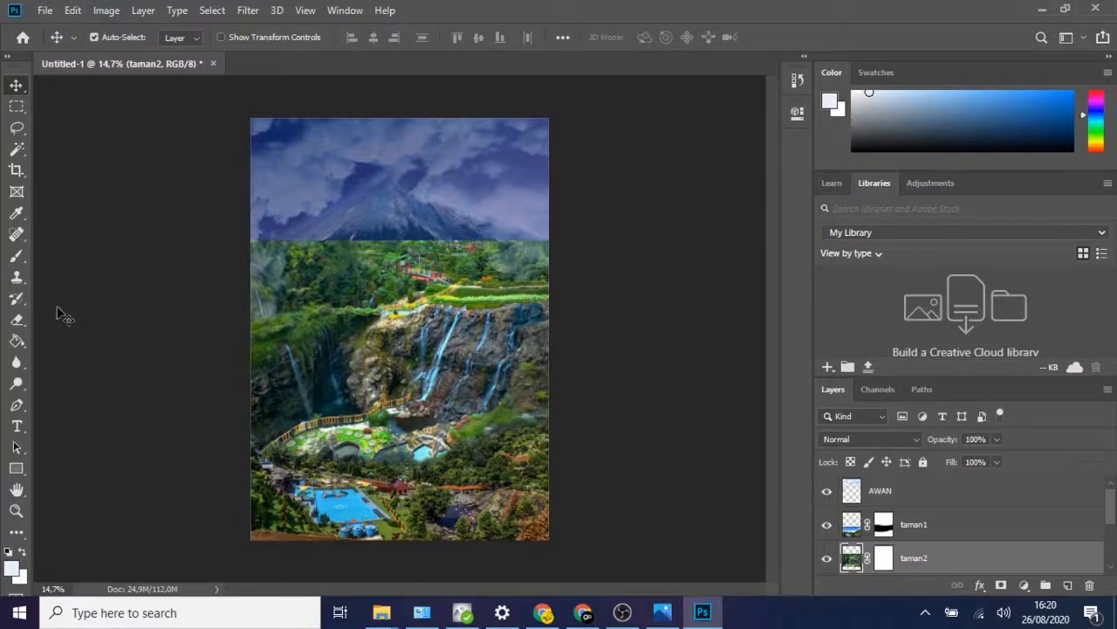
left_click(17, 319)
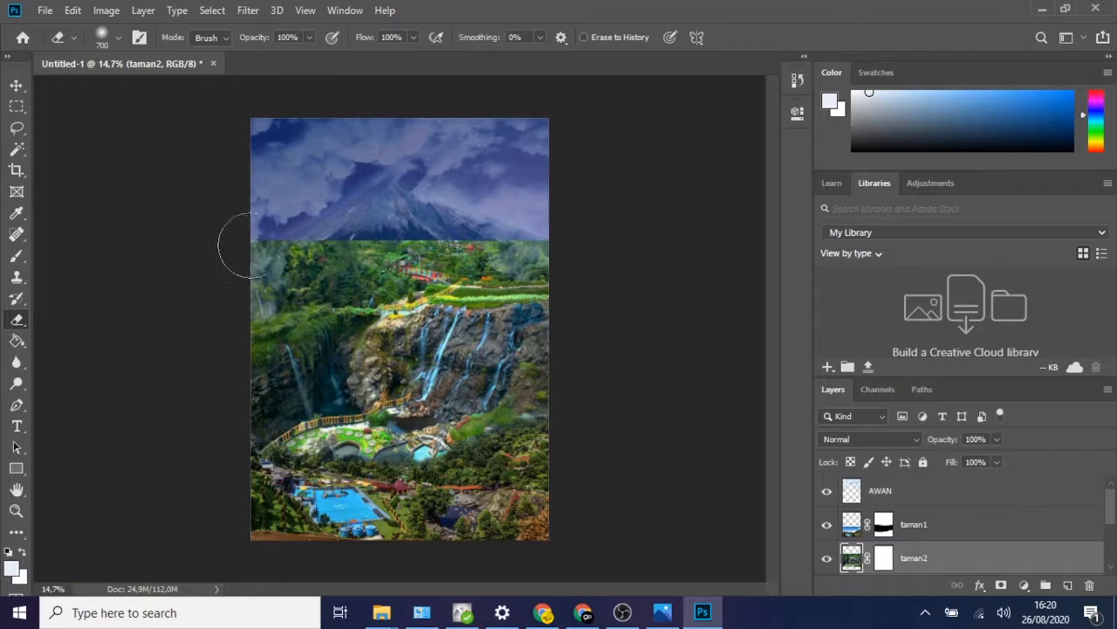
mouse_move(230, 243)
left_mouse_down()
mouse_move(355, 215)
mouse_move(384, 231)
mouse_move(386, 218)
mouse_move(464, 240)
mouse_move(517, 229)
mouse_move(620, 254)
mouse_move(603, 259)
mouse_move(493, 225)
mouse_move(539, 224)
mouse_move(561, 239)
mouse_move(539, 245)
mouse_move(559, 245)
mouse_move(482, 217)
mouse_move(344, 211)
mouse_move(276, 231)
left_mouse_up()
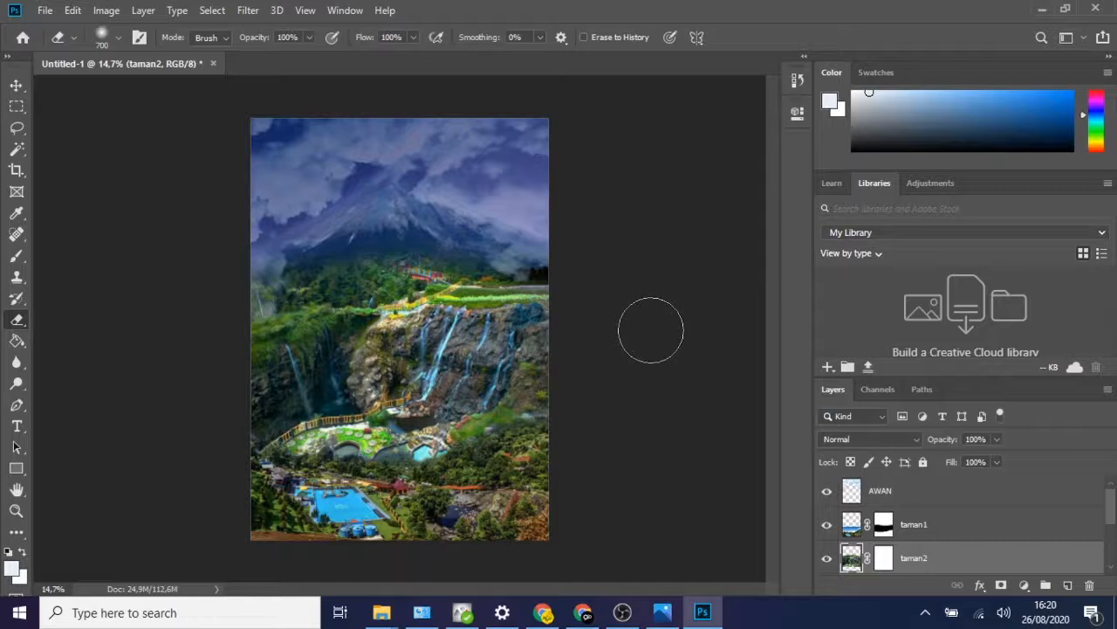
left_click(16, 84)
left_click(162, 219)
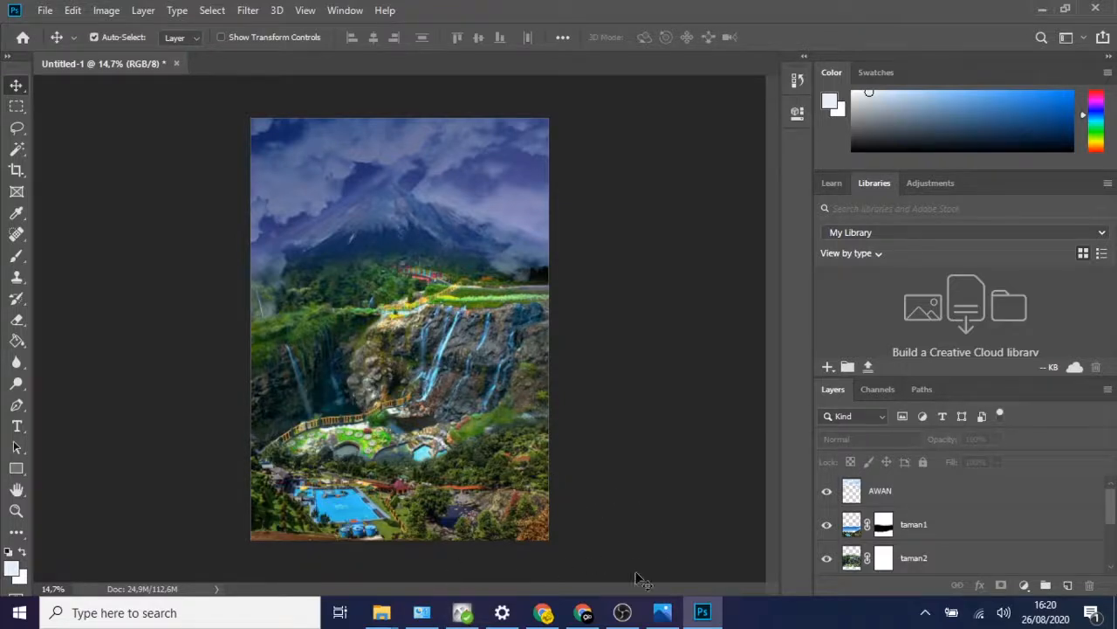
- Open Ebeg.psd from the Desain Poster folder and copy its two dancers into the lower right of the poster
mouse_move(381, 612)
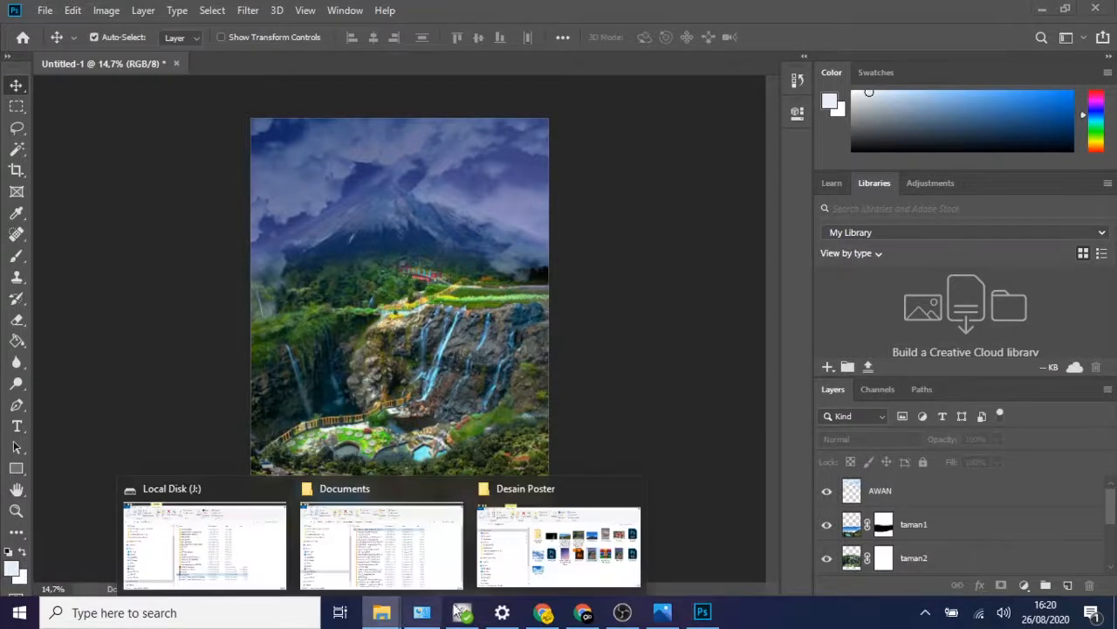
left_click(545, 580)
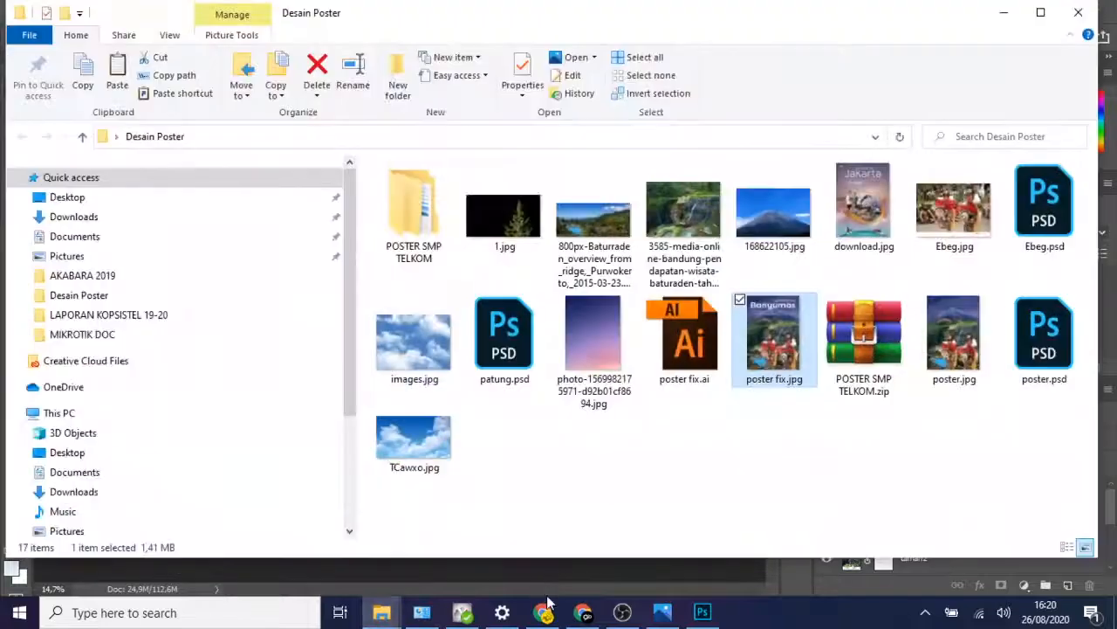
left_click(1048, 227)
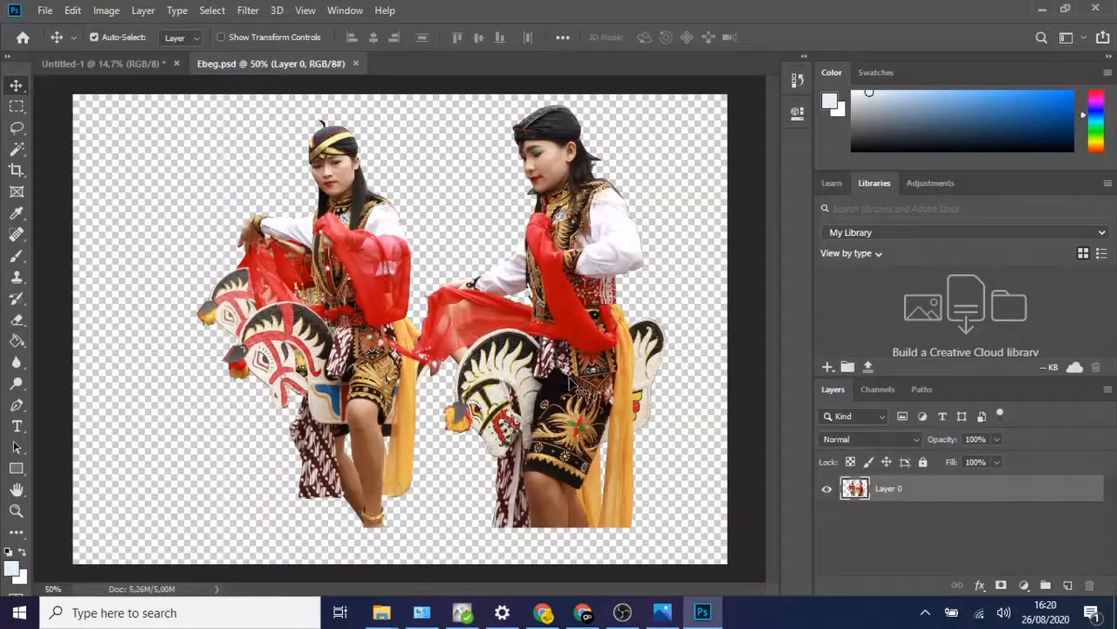
left_click_drag(594, 414, 486, 502)
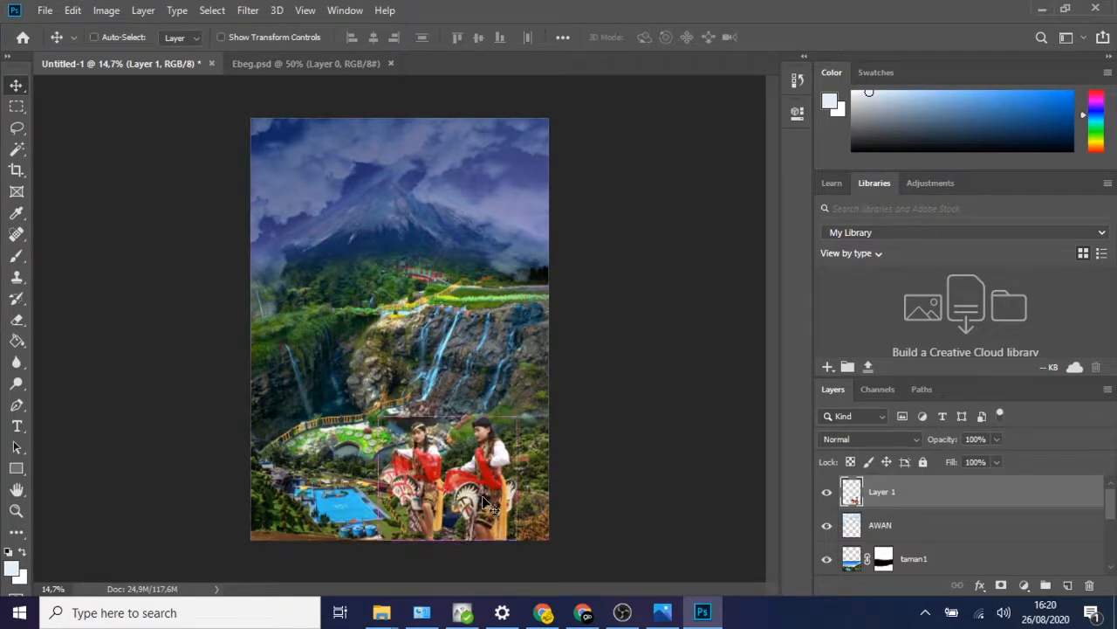
- Scale the dancers to about 155% and stand them on the poster's bottom edge, slightly right of centre
key("ctrl+t")
left_click_drag(379, 417, 340, 382)
left_click_drag(501, 495, 477, 463)
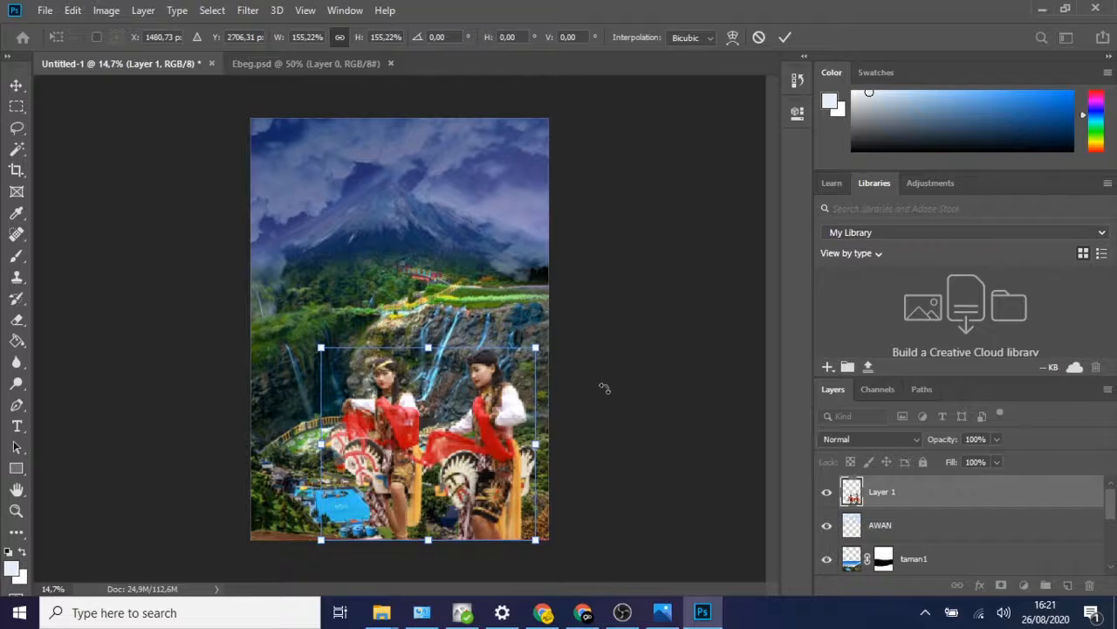
left_click(784, 38)
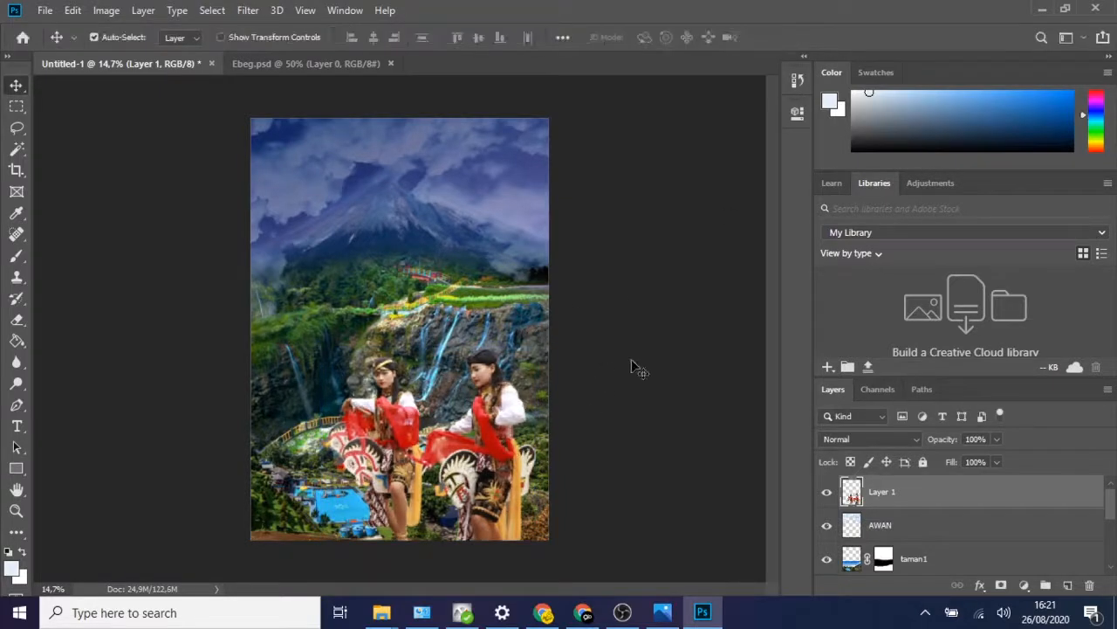
- Try enlarging the dancers by a further 119% or so along the poster's bottom edge
key("ctrl+t")
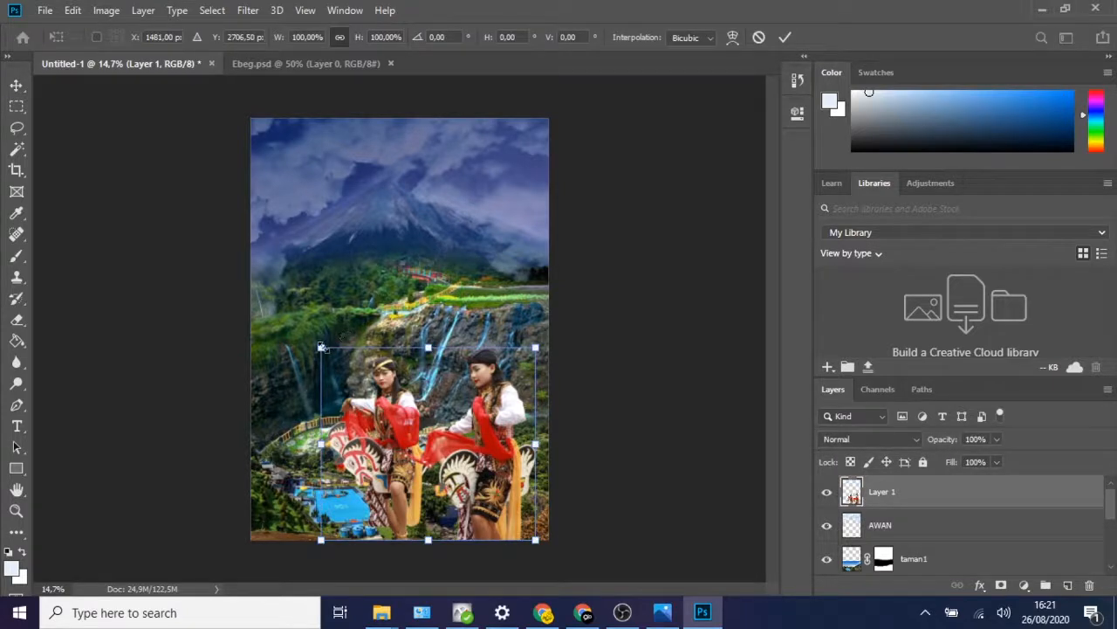
left_click_drag(321, 347, 300, 301)
mouse_move(481, 461)
left_mouse_down()
mouse_move(494, 437)
mouse_move(472, 457)
left_mouse_up()
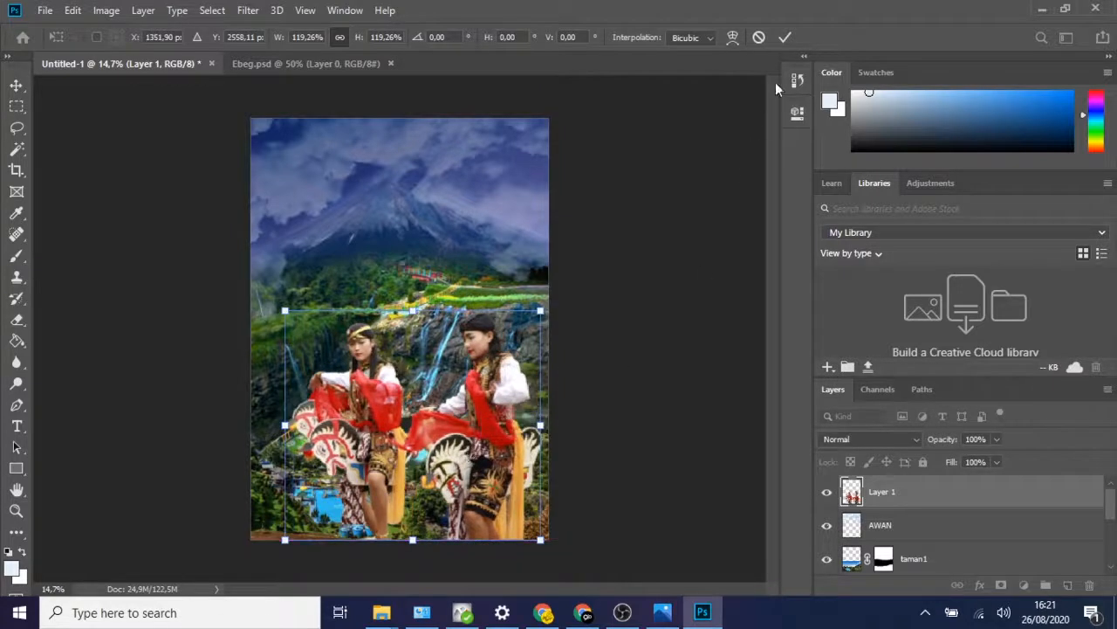
left_click(786, 36)
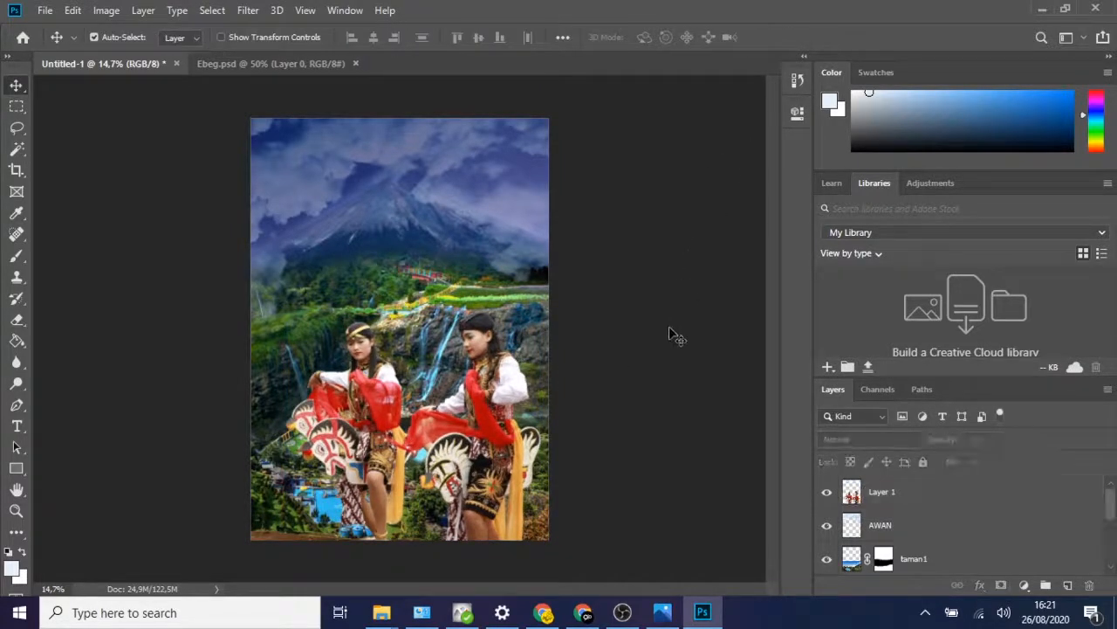
left_click_drag(508, 426, 505, 421)
left_click(634, 362)
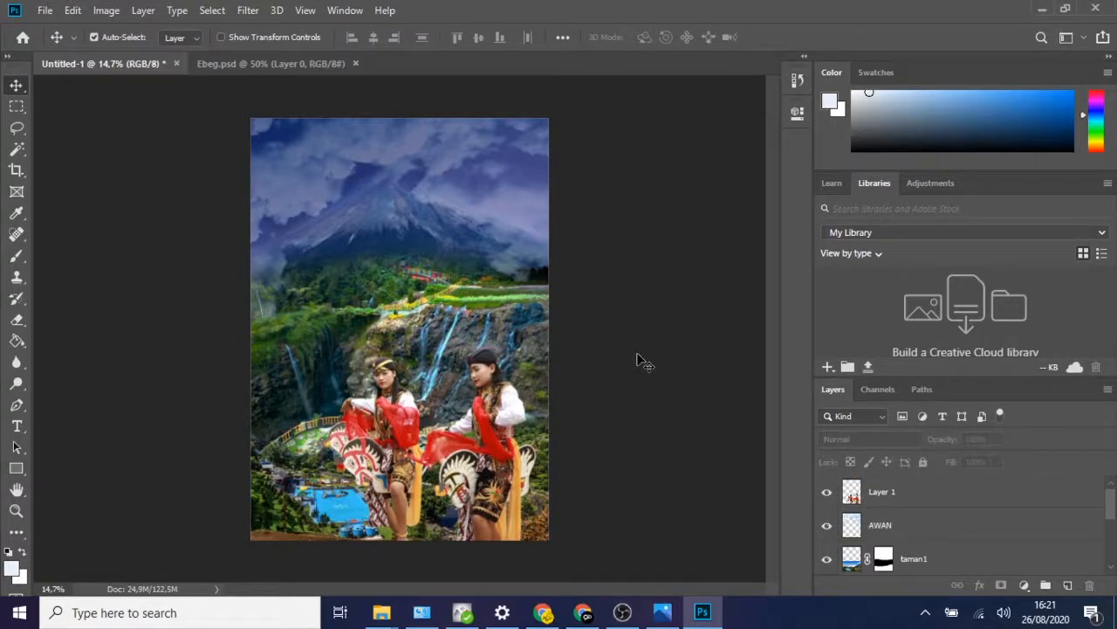
- Open patung.psd from the Desain Poster folder and copy the BATURRADEN gate into the poster, left of the red bridge
left_click(1041, 9)
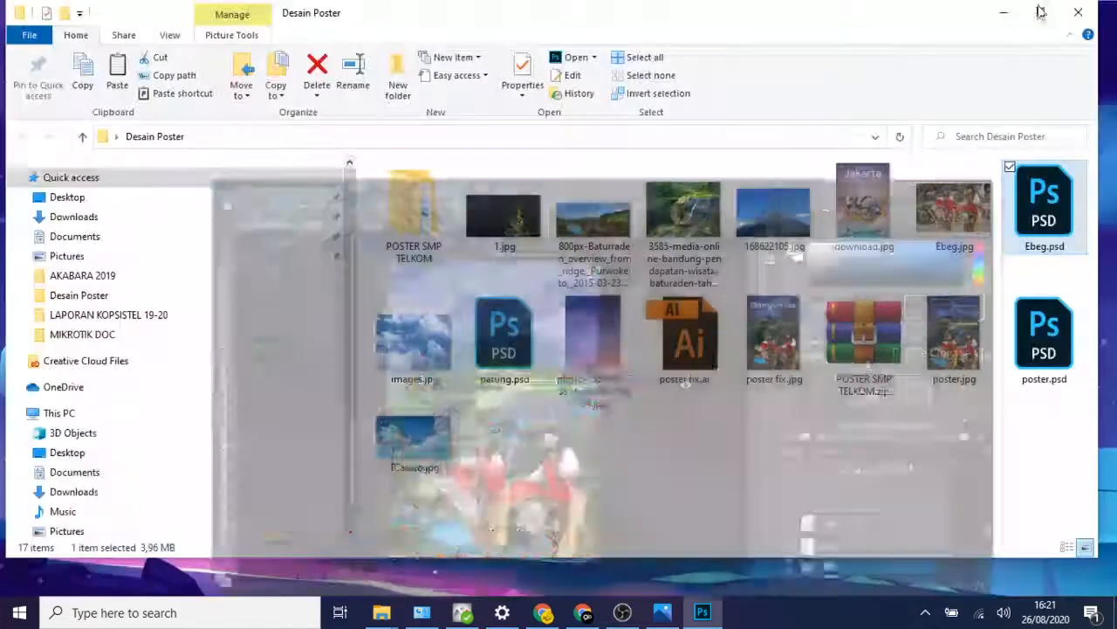
left_click(931, 505)
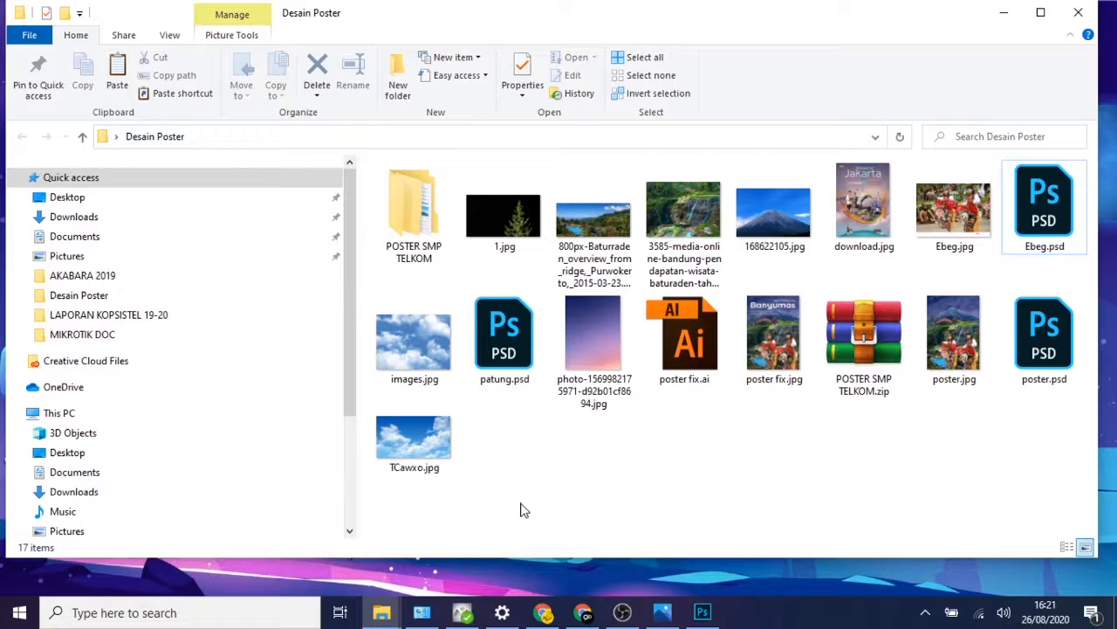
left_click(514, 353)
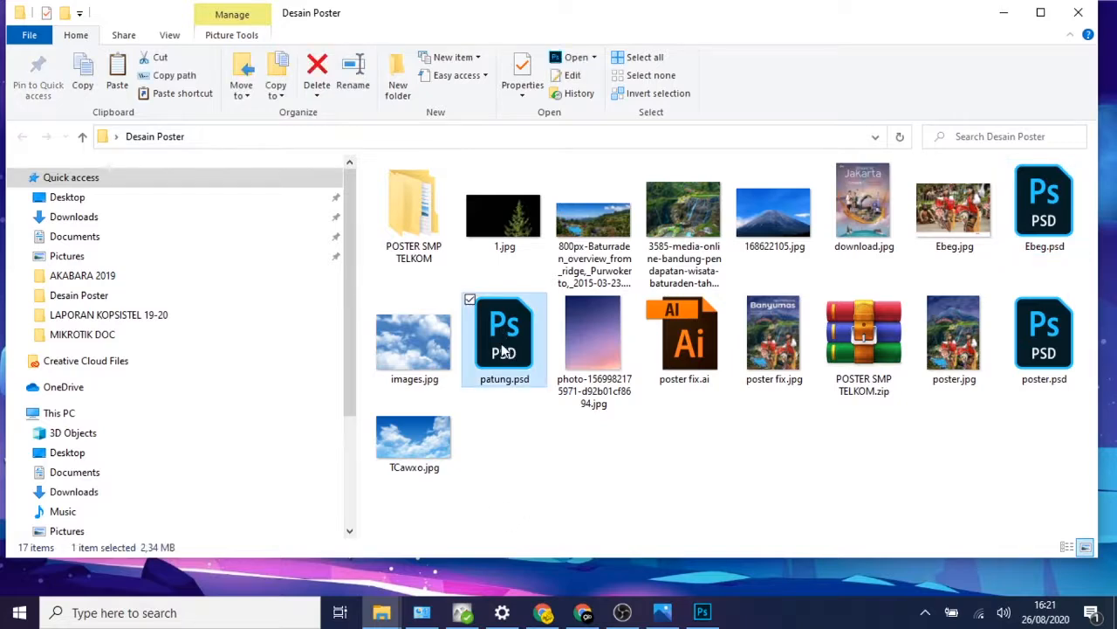
double_click(504, 349)
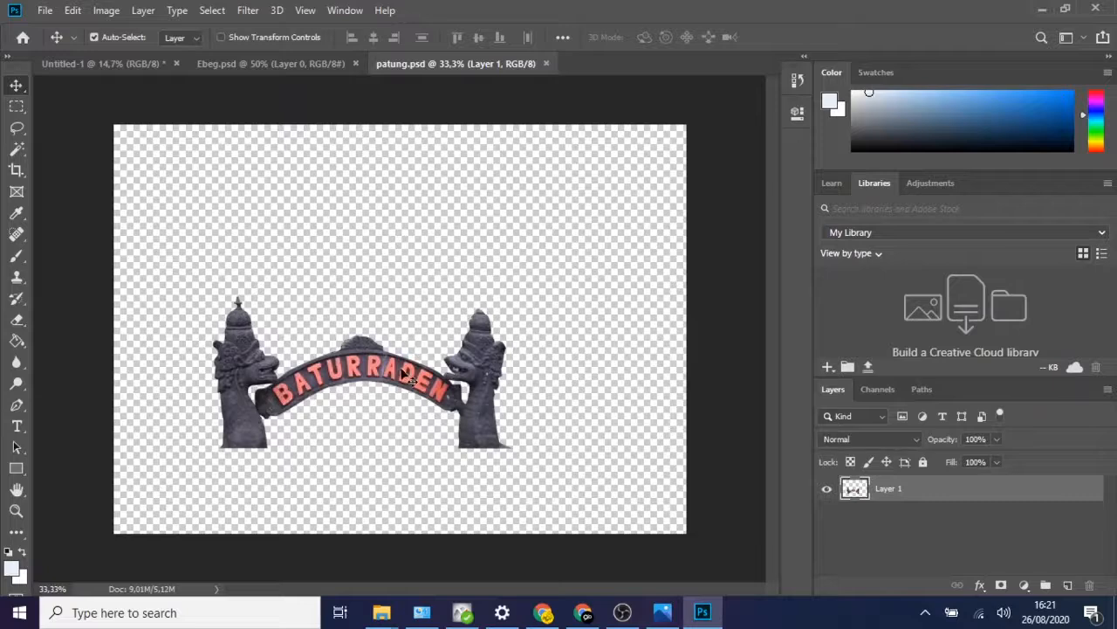
left_click_drag(406, 374, 407, 243)
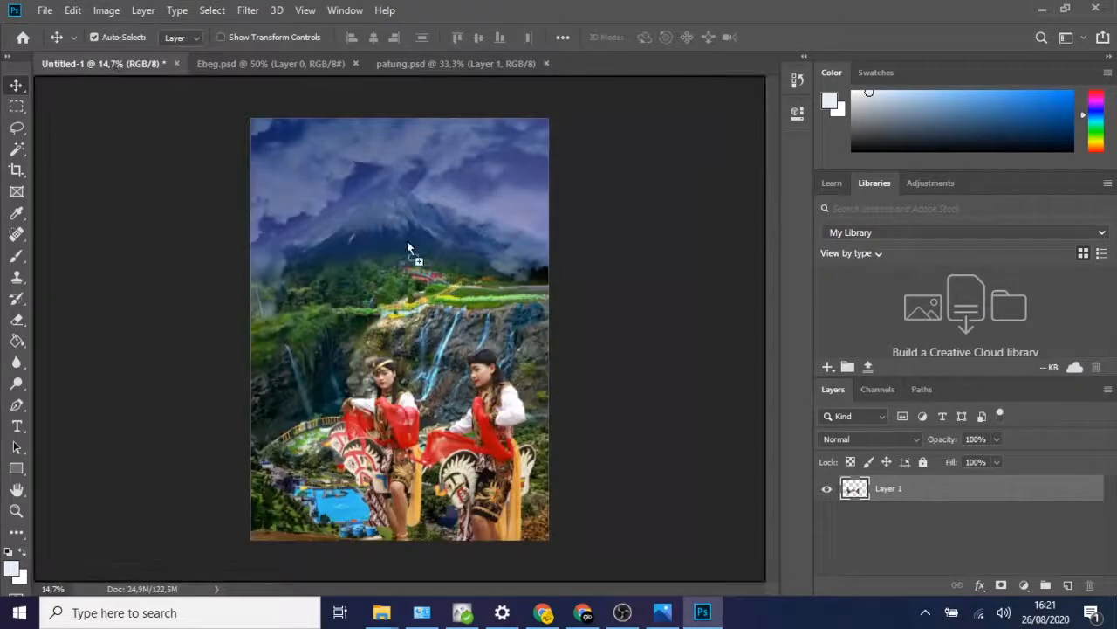
left_click_drag(389, 291, 347, 292)
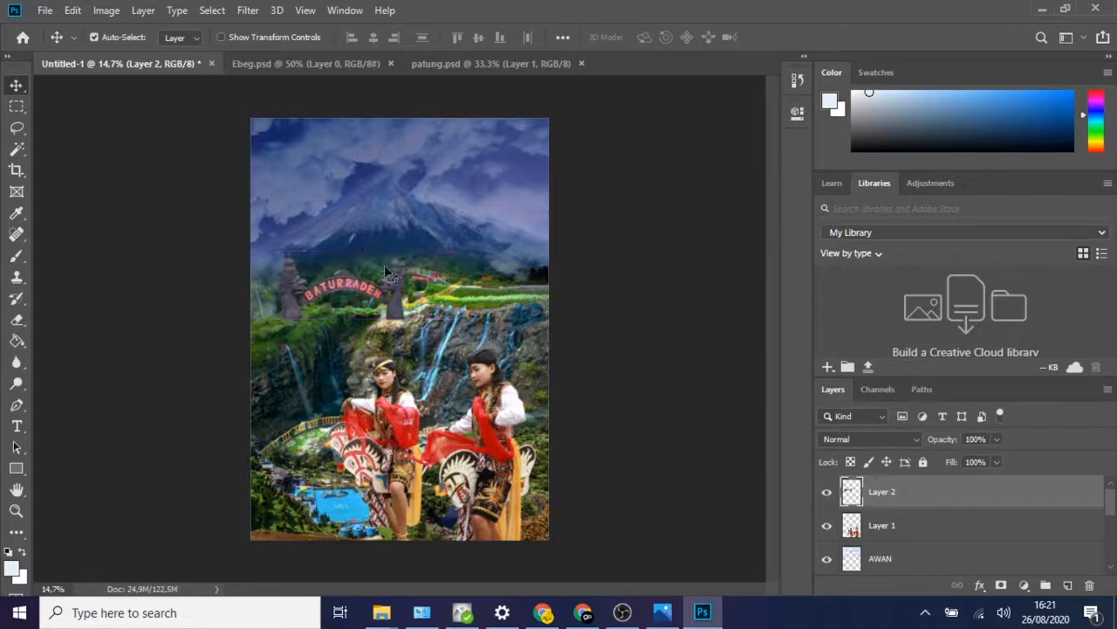
- Scale the BATURRADEN gate to about 94% and shift it slightly up and right, beside the red bridge
scroll(307, 296, "up", 2)
scroll(307, 295, "up", 4)
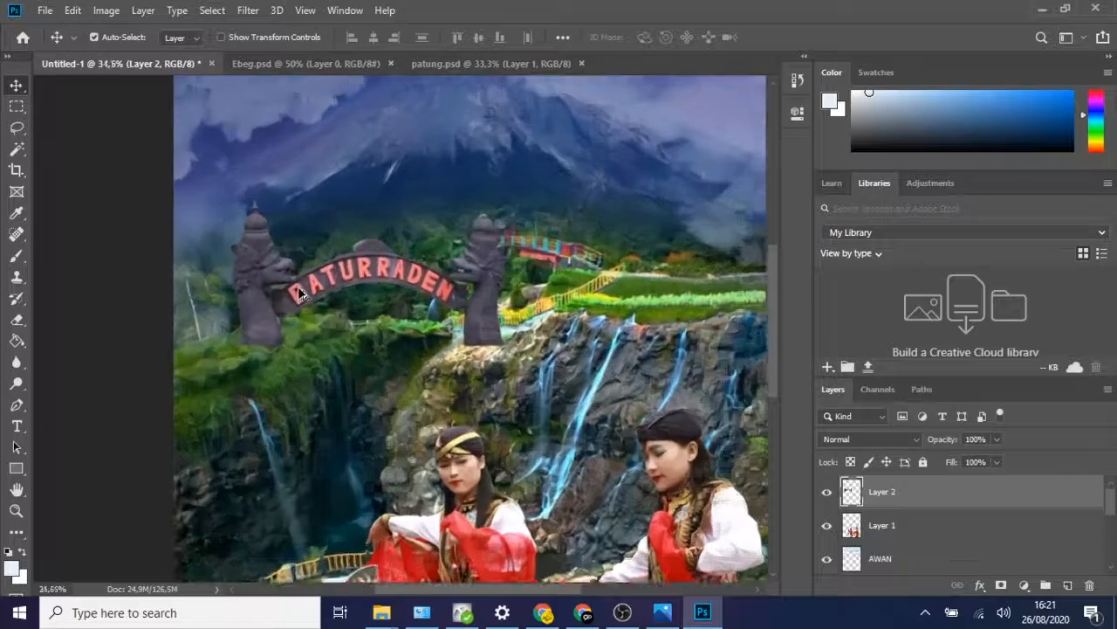
mouse_move(433, 269)
left_mouse_down()
mouse_move(424, 267)
mouse_move(428, 253)
left_mouse_up()
key("ctrl+t")
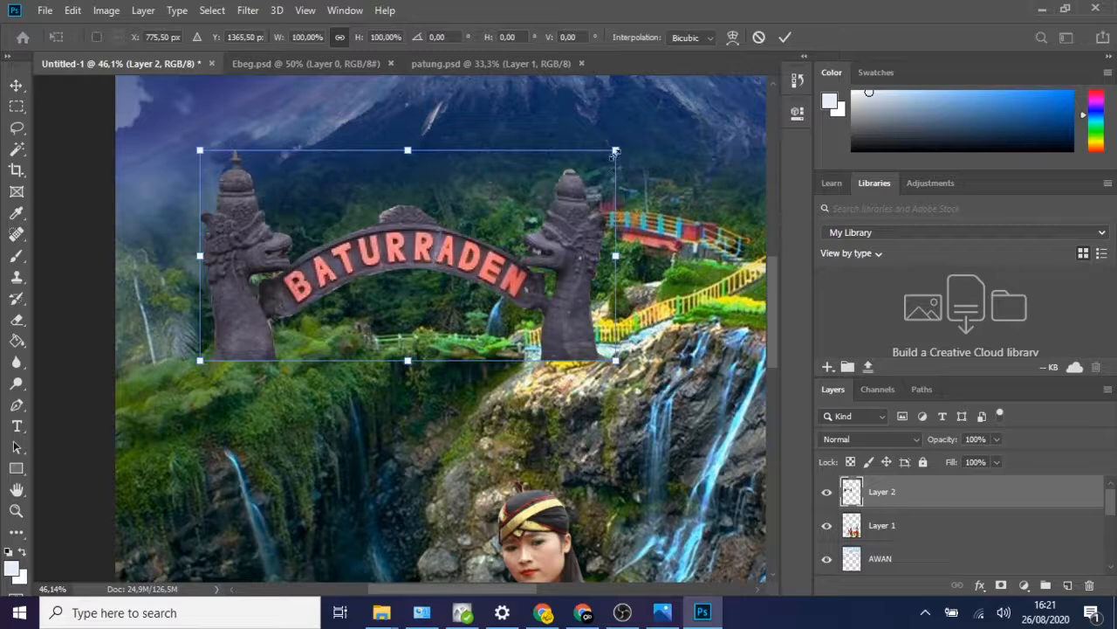
left_click_drag(616, 151, 604, 157)
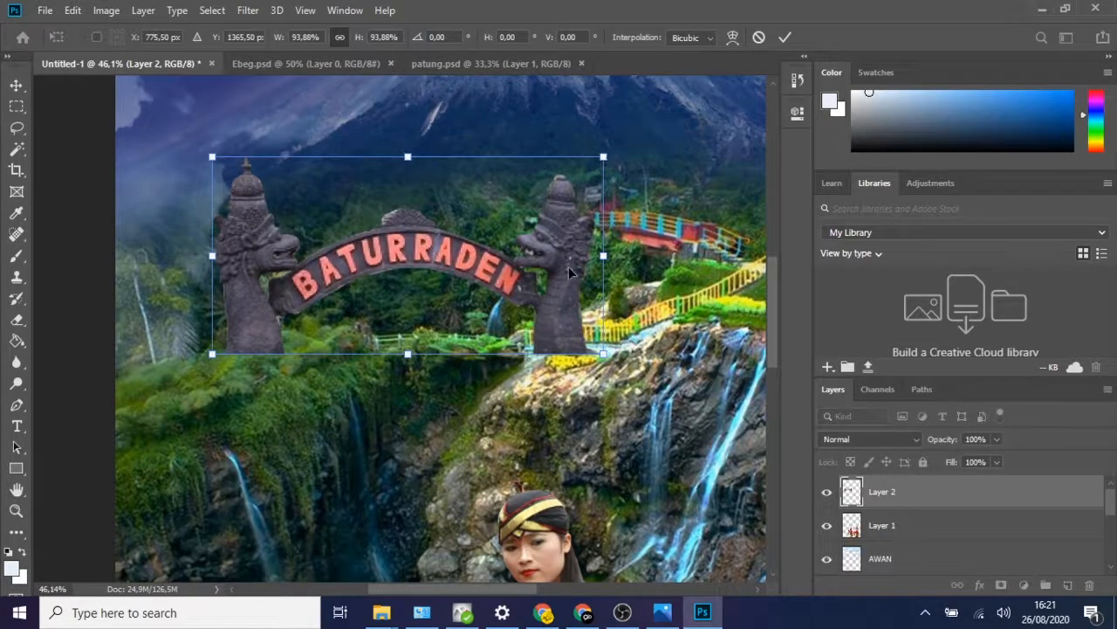
mouse_move(569, 266)
left_mouse_down()
mouse_move(556, 263)
mouse_move(573, 259)
left_mouse_up()
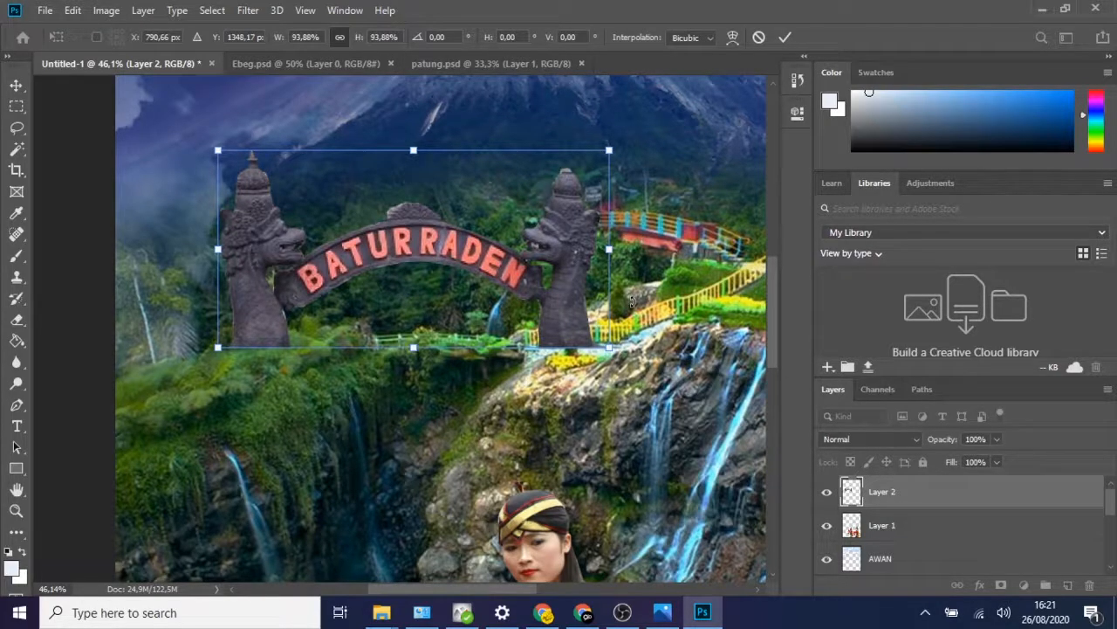
key("Return")
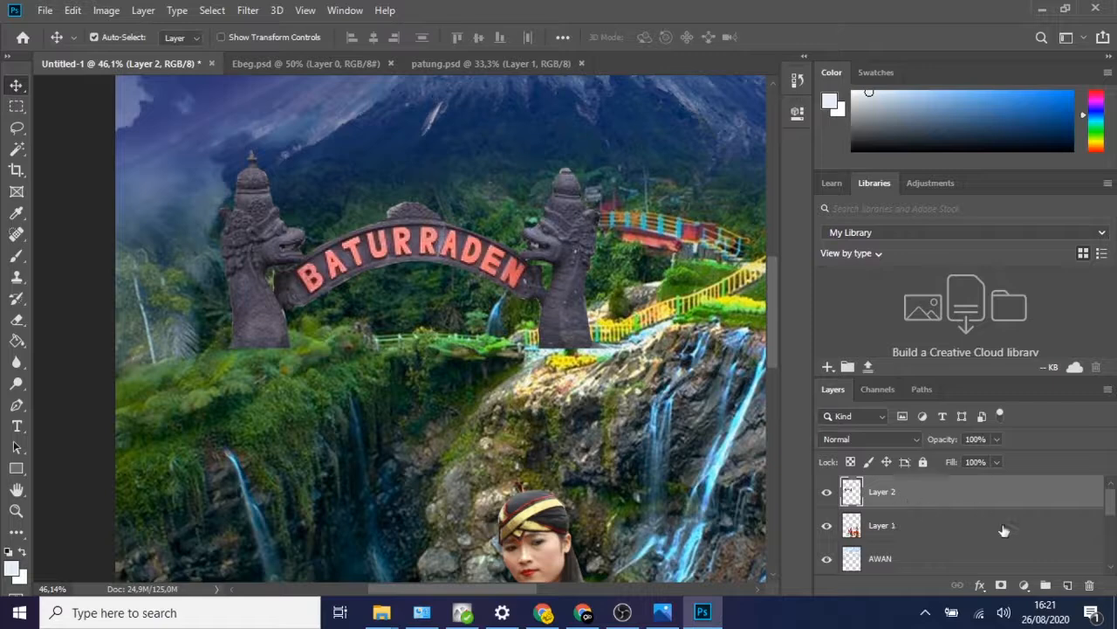
- Add a layer mask to the gate and blend both pillar bases into the ground with a 200 px soft eraser
left_click(1002, 586)
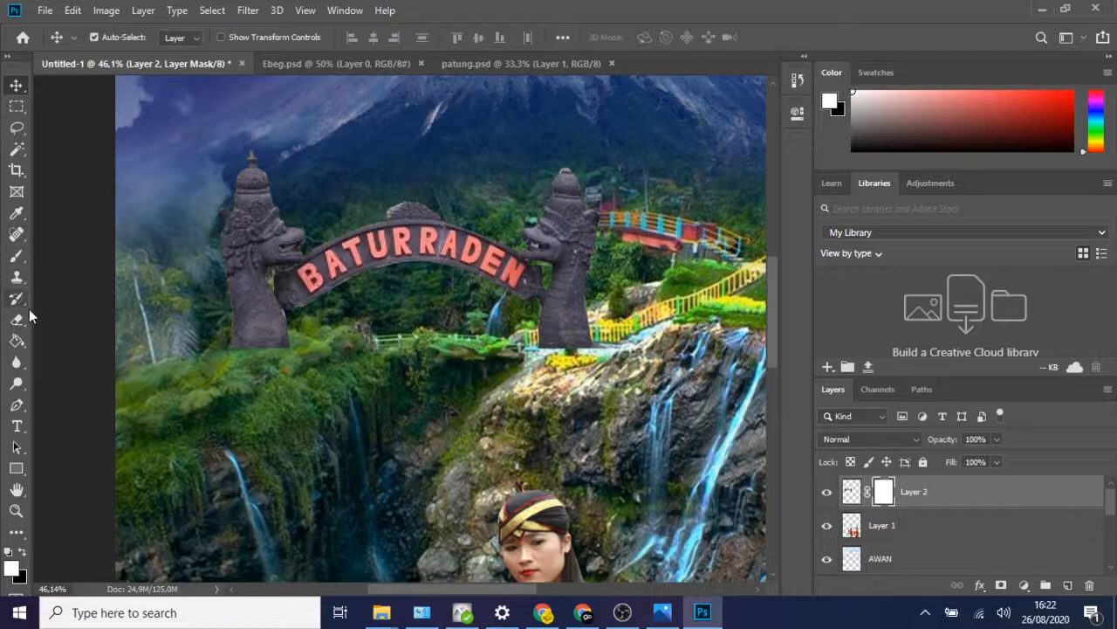
left_click(17, 319)
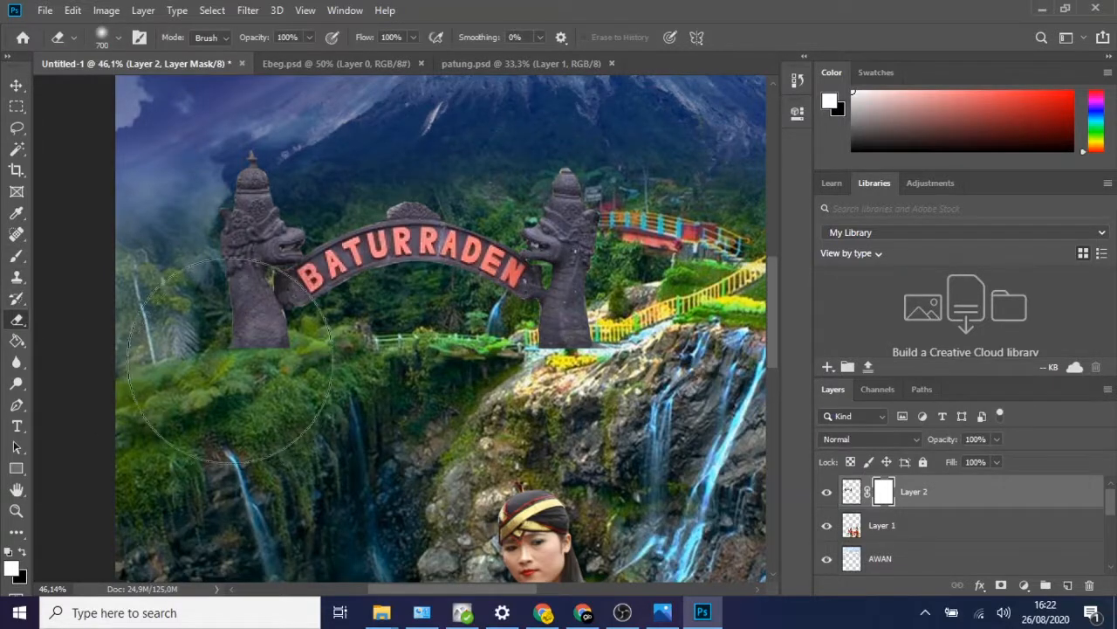
key("bracketleft")
key("bracketleft")
key("bracketleft")
key("bracketleft")
key("bracketleft")
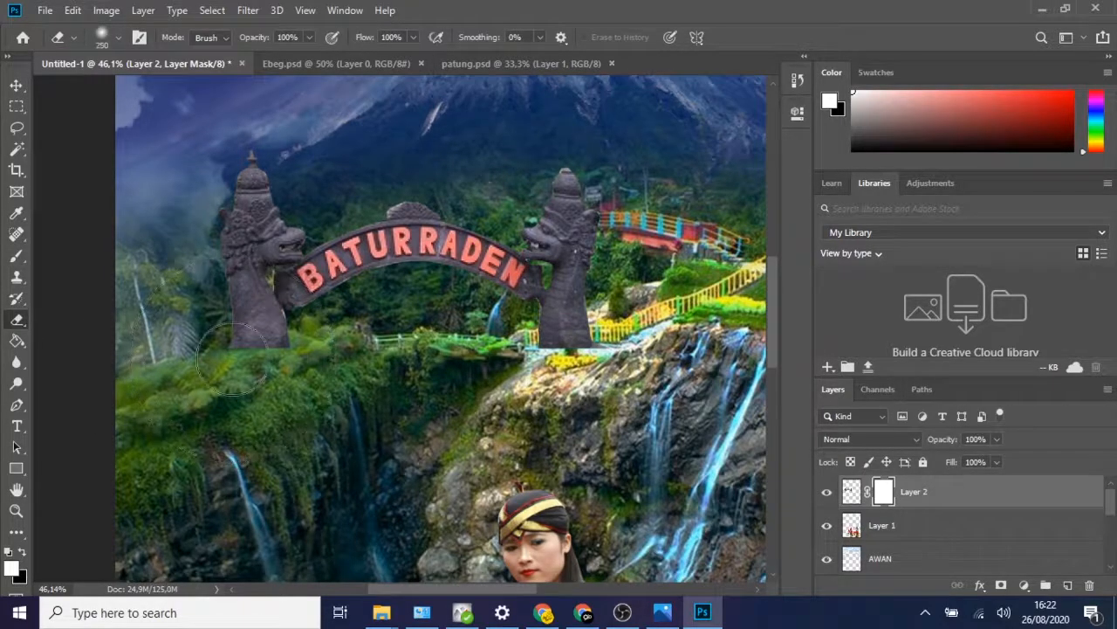
key("bracketleft")
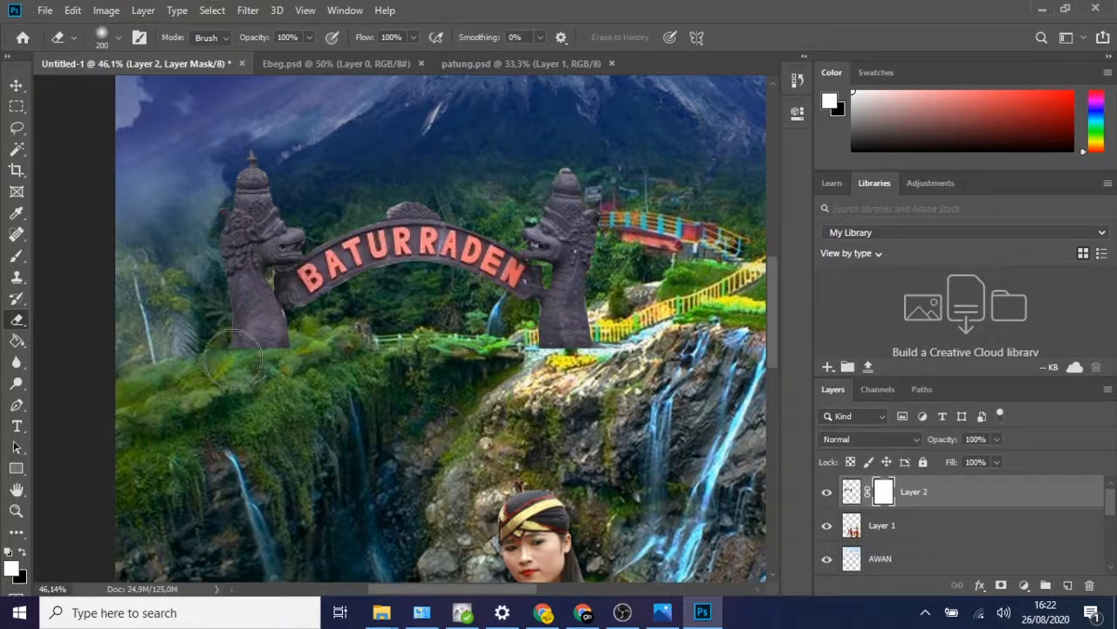
mouse_move(233, 359)
left_mouse_down()
mouse_move(249, 380)
mouse_move(301, 362)
mouse_move(266, 376)
mouse_move(229, 369)
left_mouse_up()
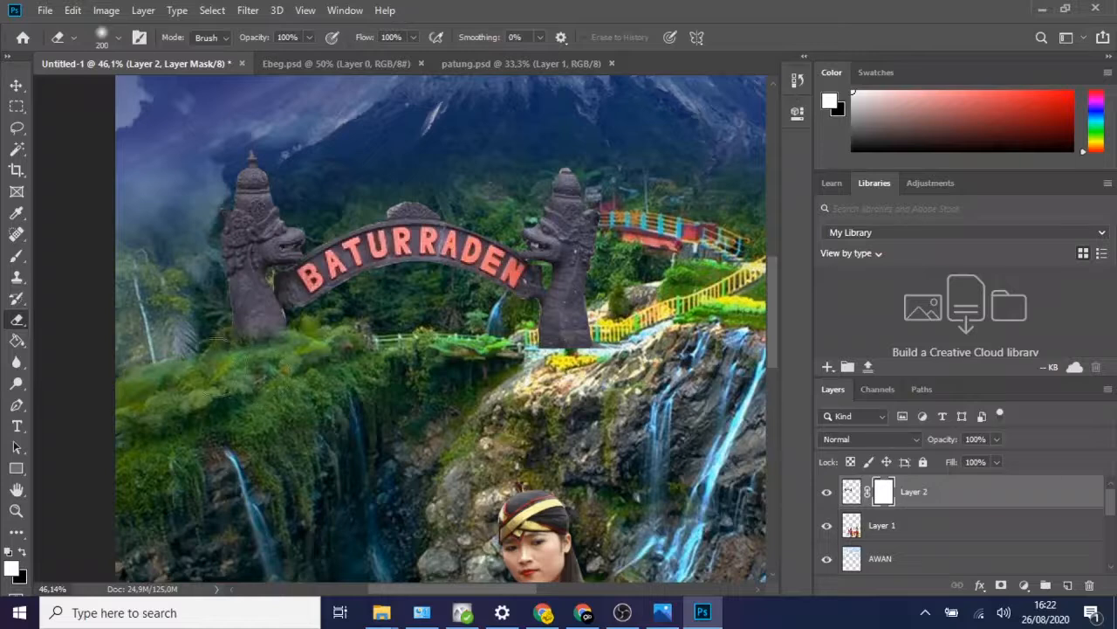
mouse_move(502, 371)
left_mouse_down()
mouse_move(529, 343)
mouse_move(546, 353)
mouse_move(593, 345)
mouse_move(567, 341)
mouse_move(533, 387)
mouse_move(558, 354)
mouse_move(589, 358)
mouse_move(480, 365)
left_mouse_up()
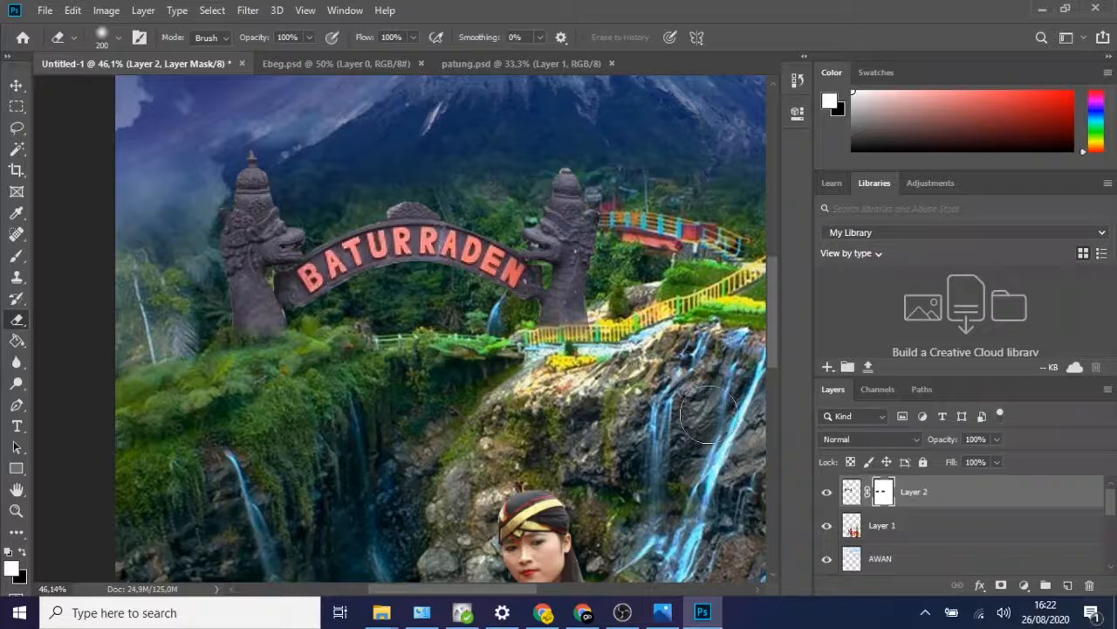
scroll(624, 377, "down", 5)
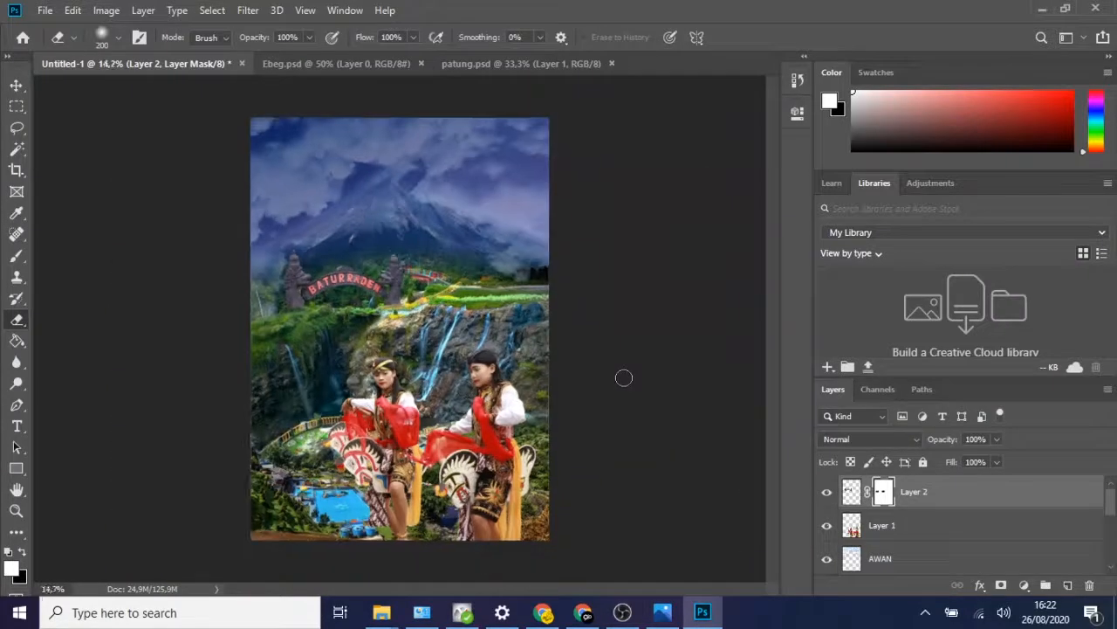
scroll(623, 377, "down", 1)
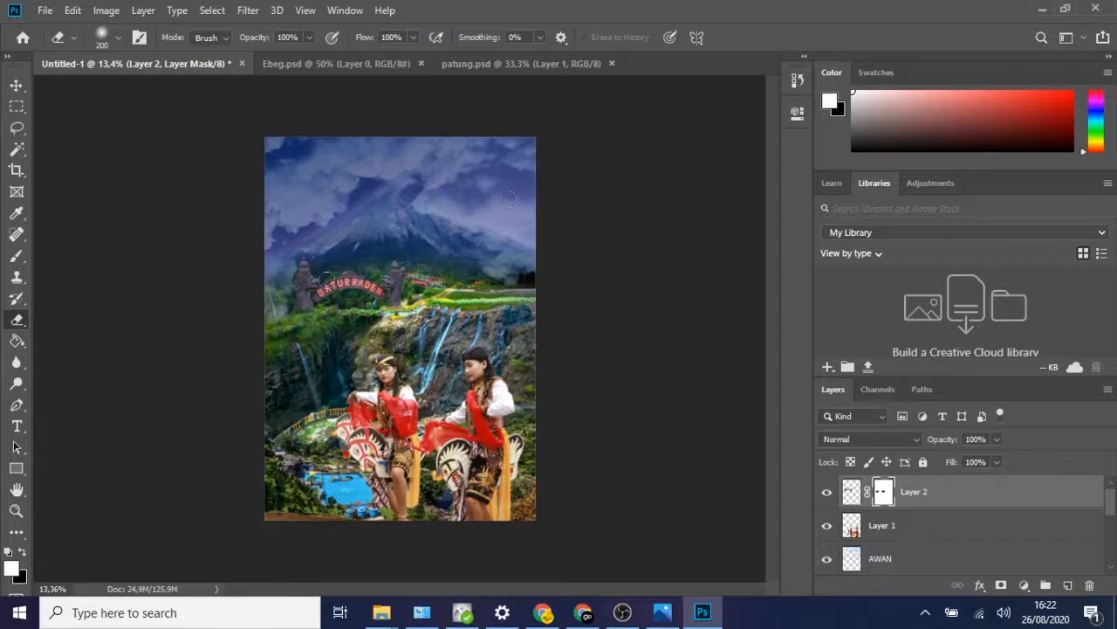
- Set up an export of the poster in JPG format and proceed to choosing where to save it
left_click(43, 10)
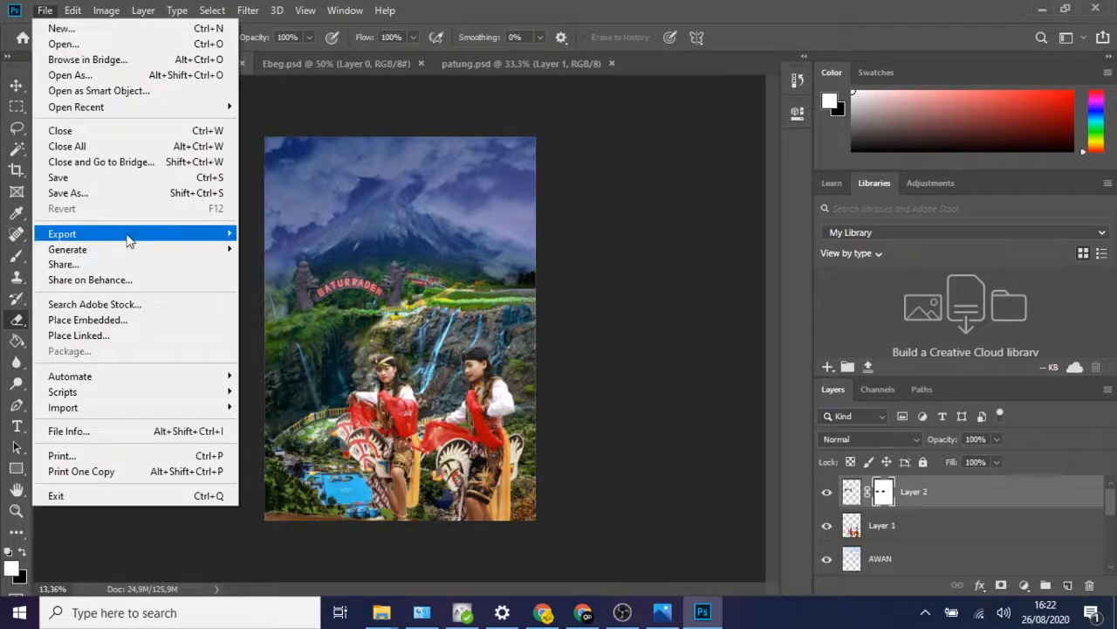
mouse_move(127, 239)
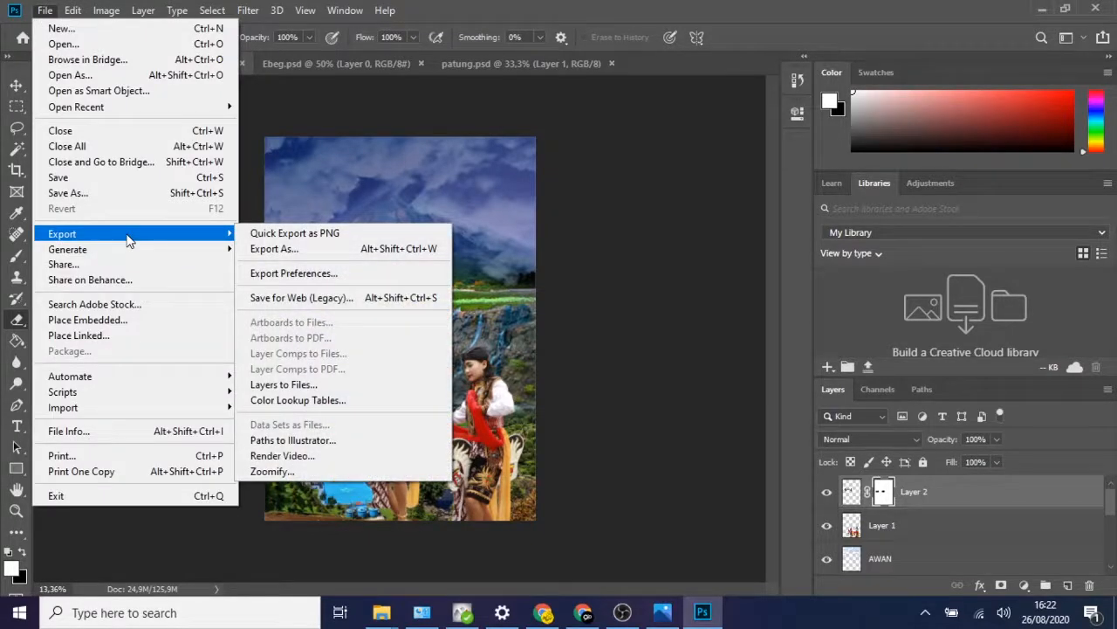
left_click(287, 248)
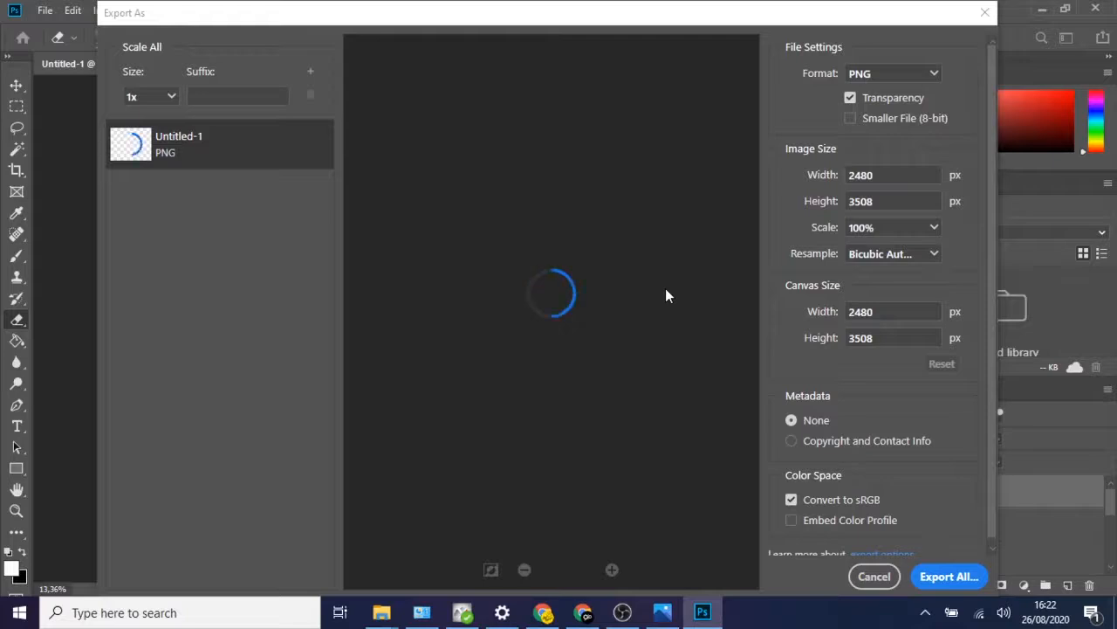
left_click(938, 78)
left_click(927, 114)
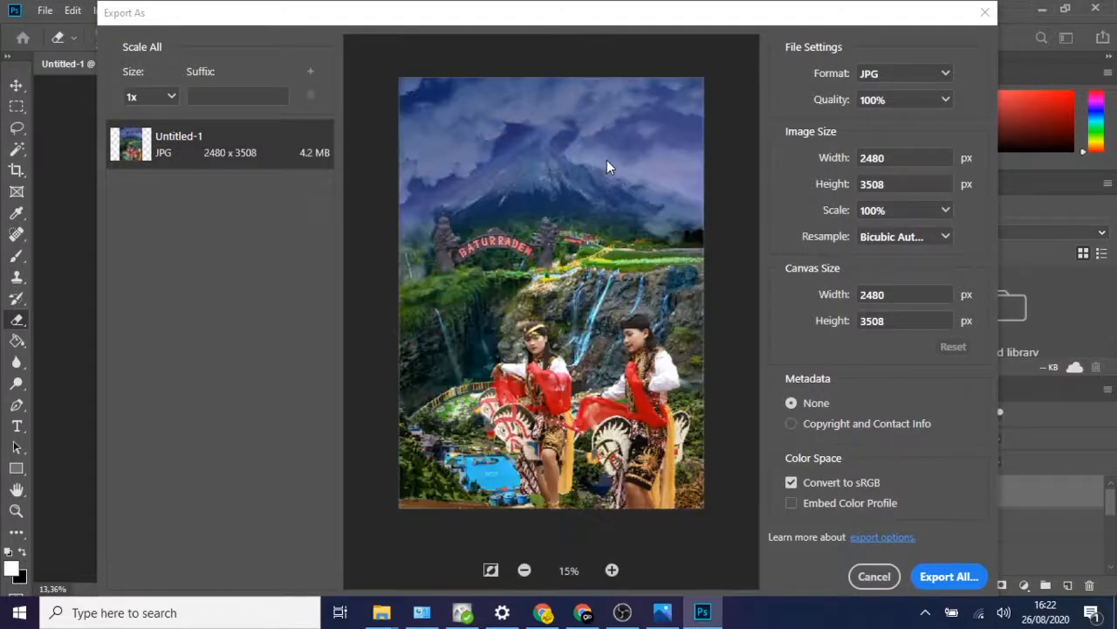
left_click(944, 577)
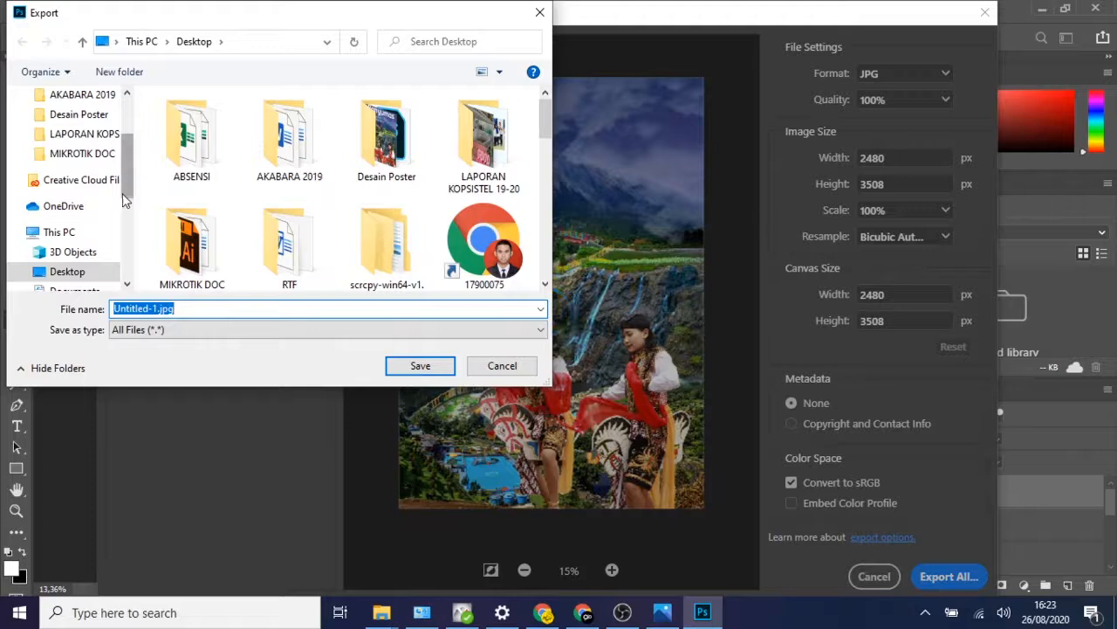
- Save the exported poster as Latihan1 in the Desain Poster folder on the Desktop
double_click(386, 140)
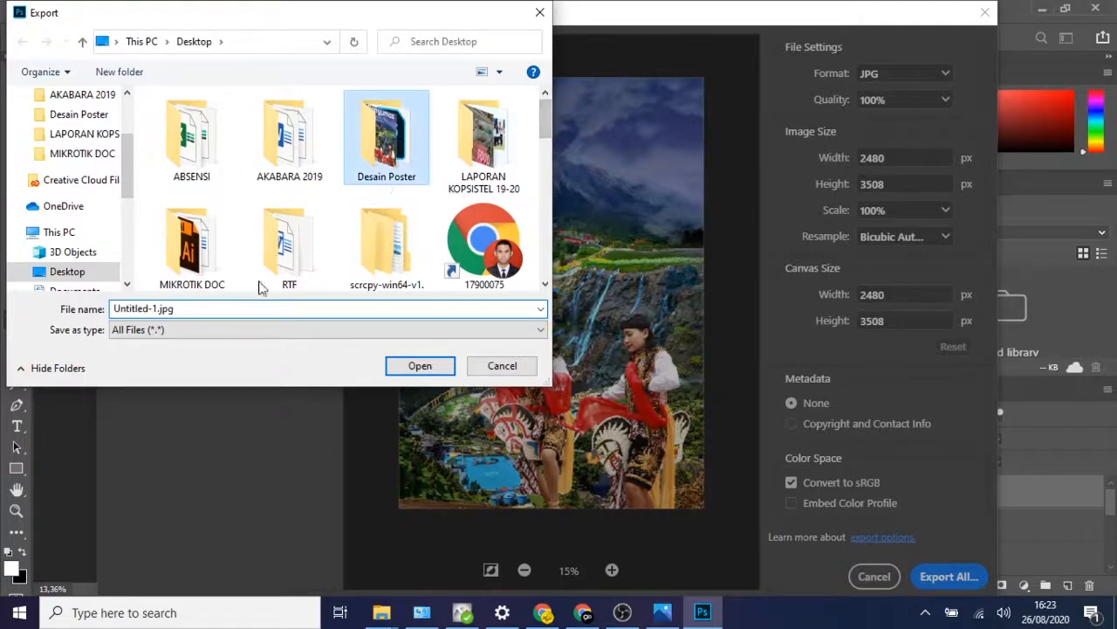
type("Latihan1")
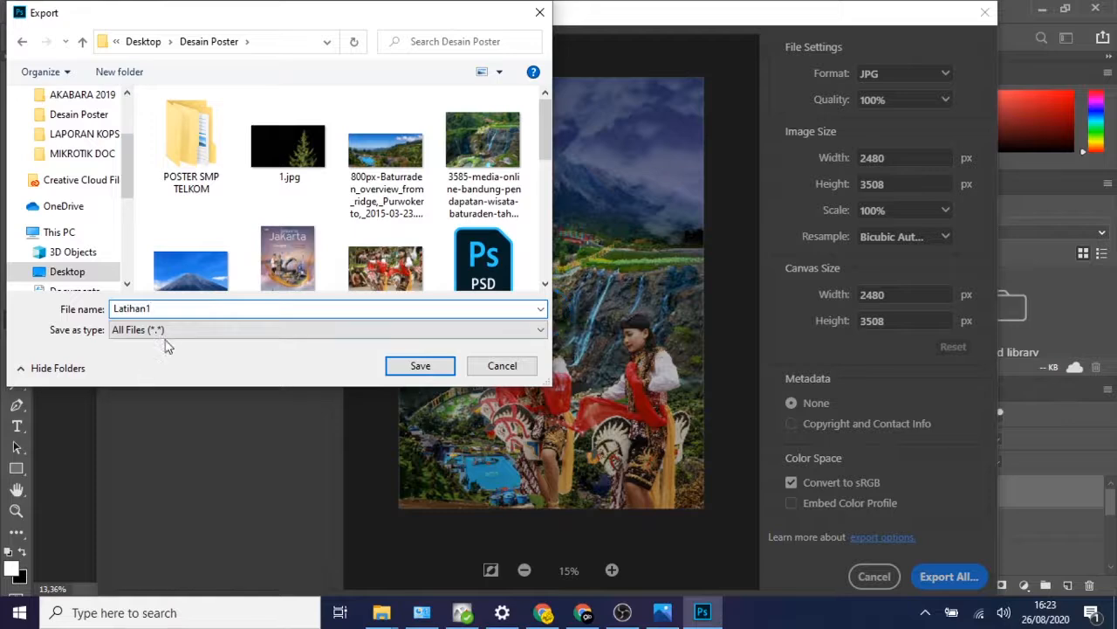
left_click(194, 329)
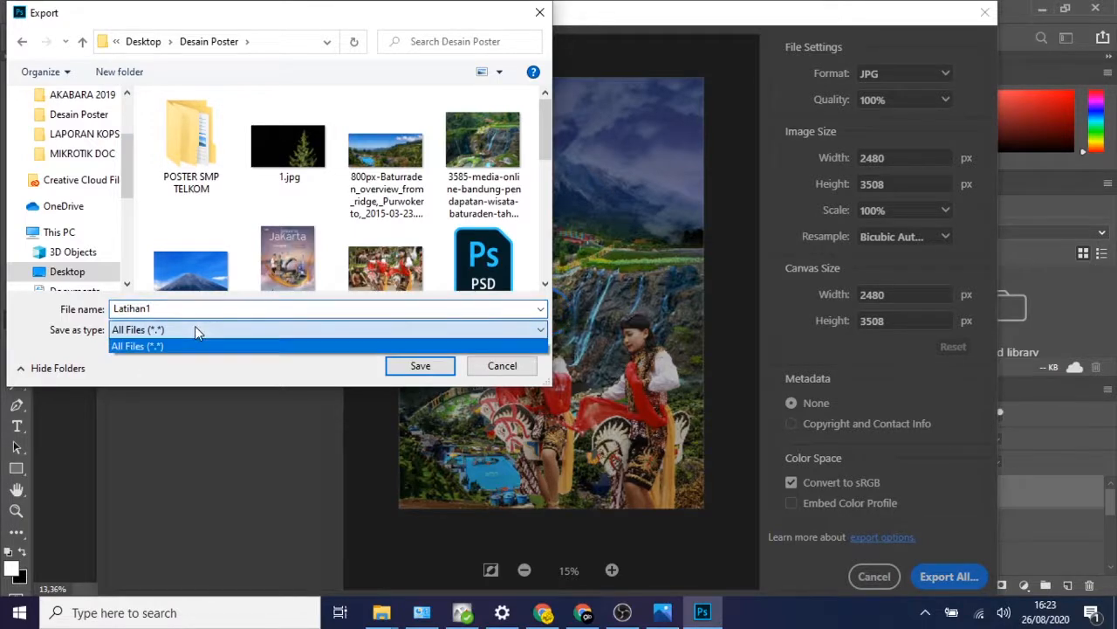
left_click(198, 346)
left_click(419, 366)
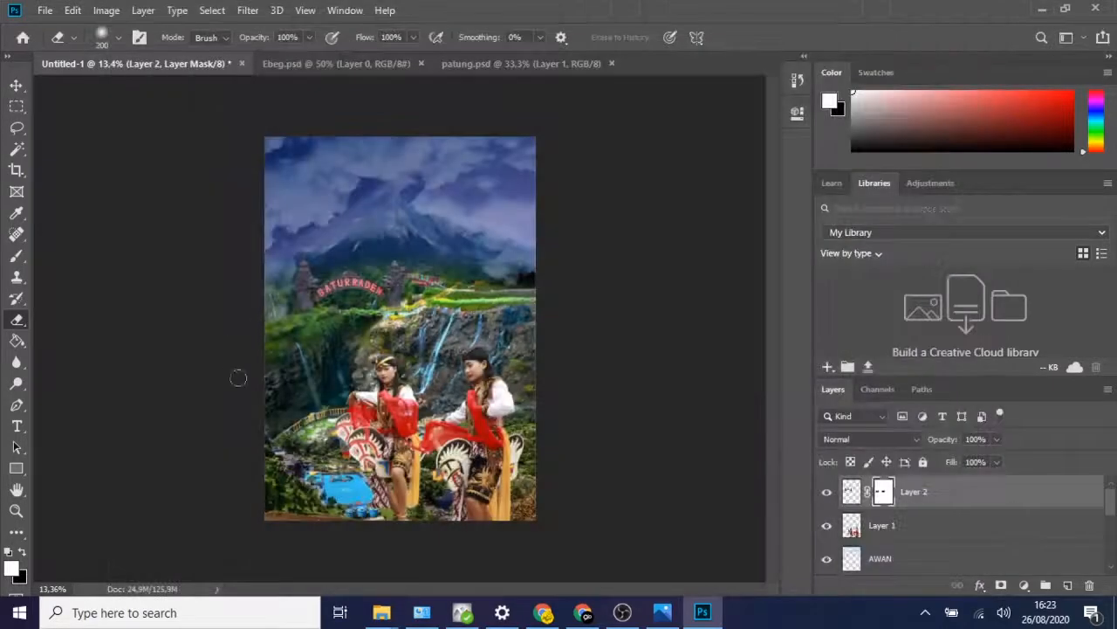
- Switch to the Desain Poster folder in File Explorer and open Latihan1.jpg in Photos to examine the exported poster
left_click(1044, 9)
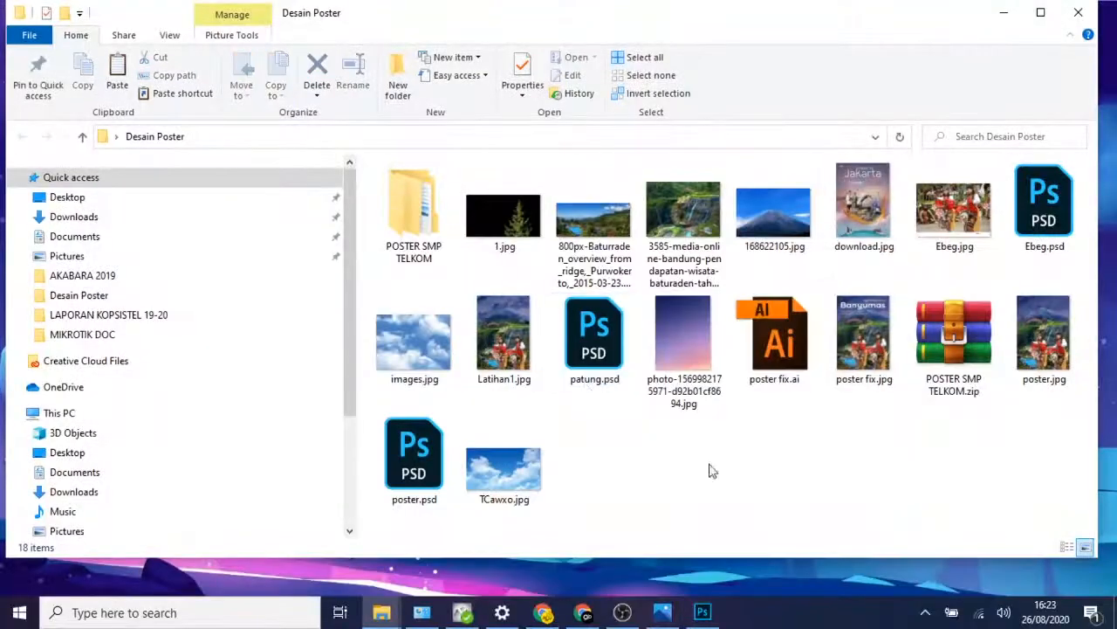
double_click(521, 344)
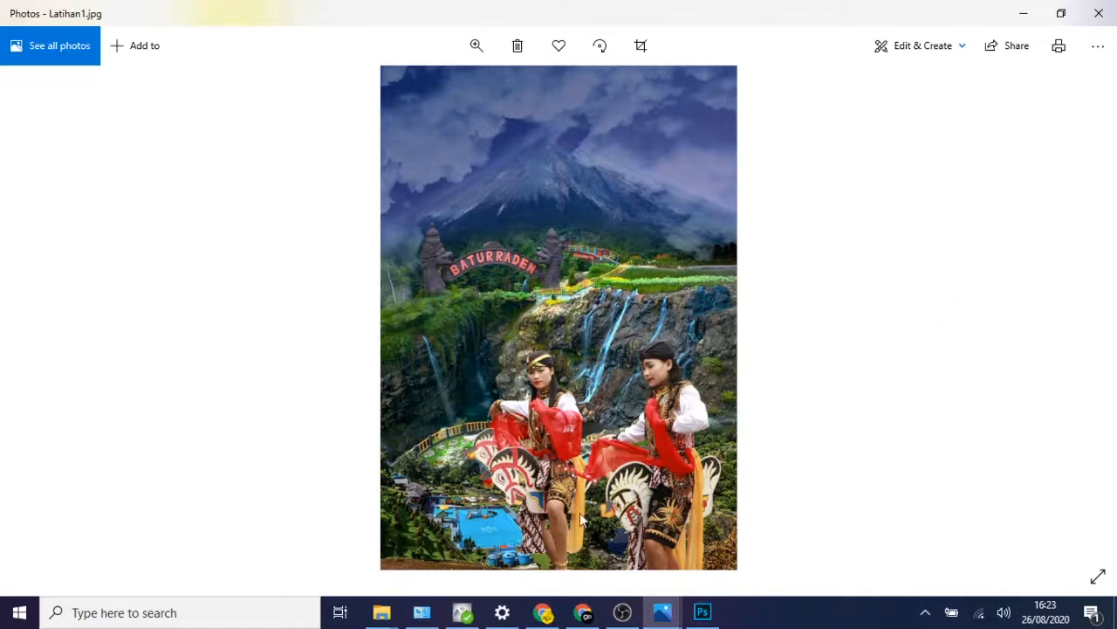
mouse_move(638, 617)
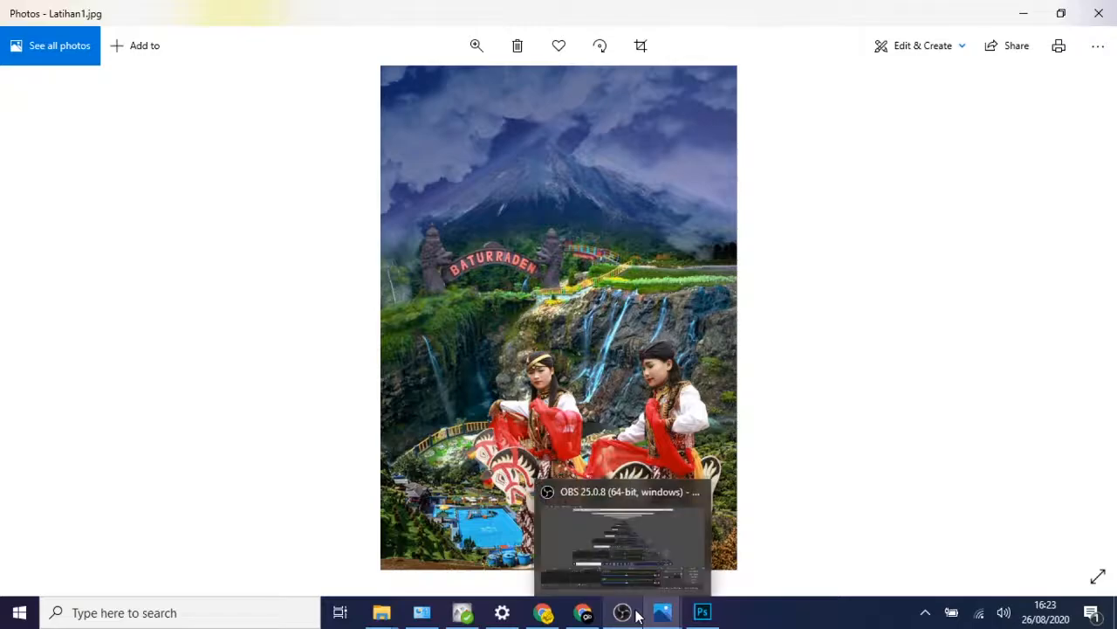